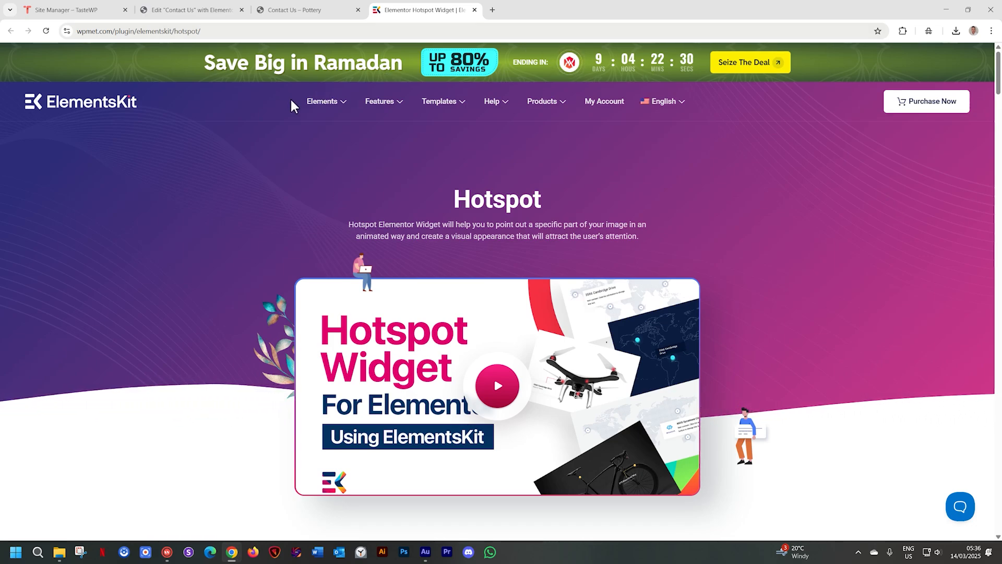
- Examine the map-based hotspot demos on the ElementsKit Hotspot page, from the default style through the dark version
mouse_move(321, 104)
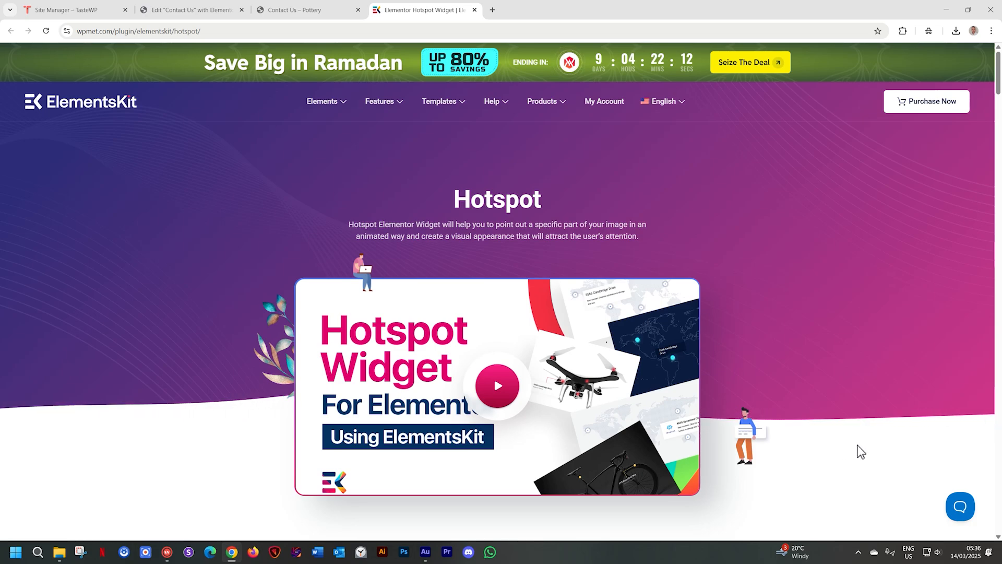
scroll(878, 450, down, 6)
scroll(879, 445, down, 2)
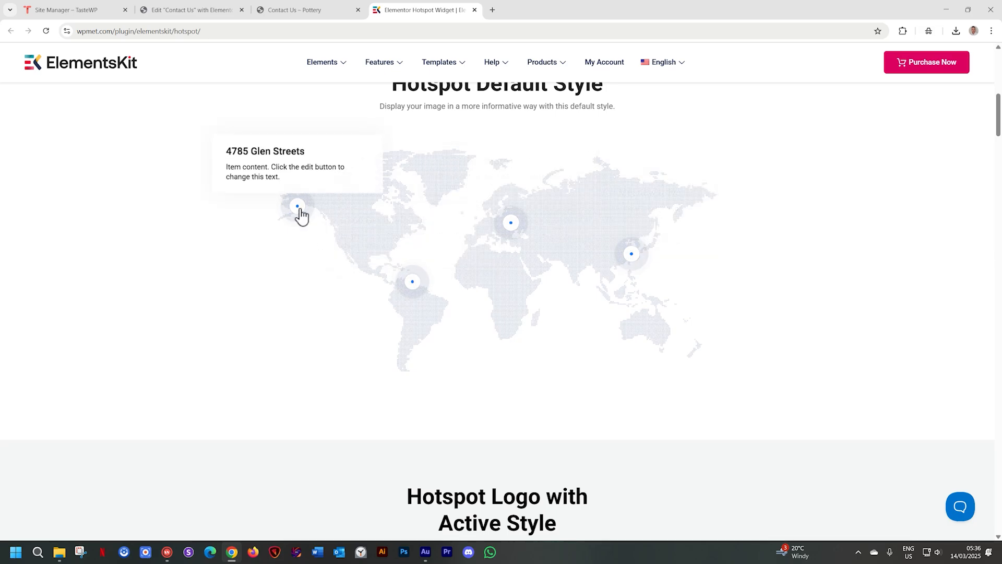
scroll(845, 309, down, 10)
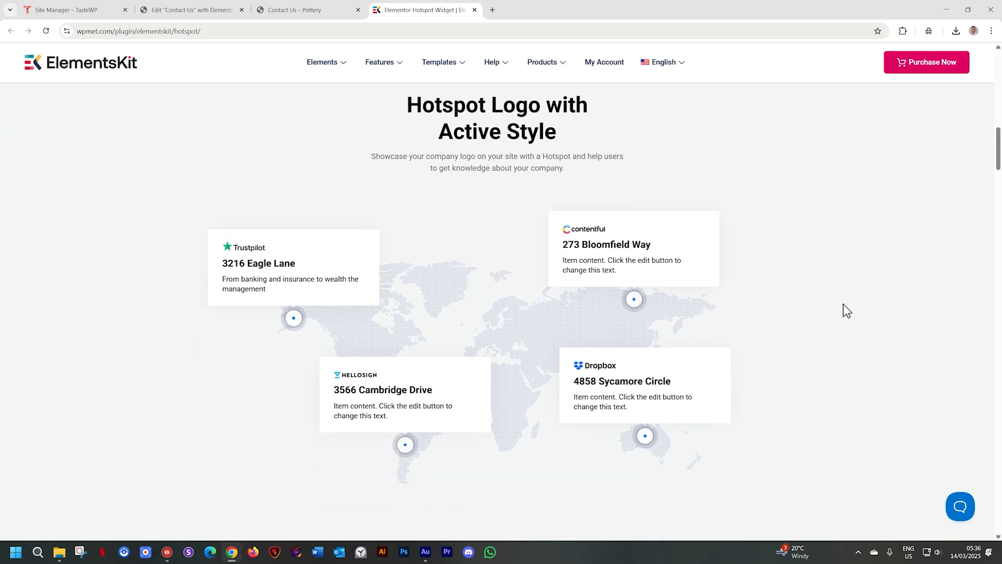
scroll(847, 310, up, 1)
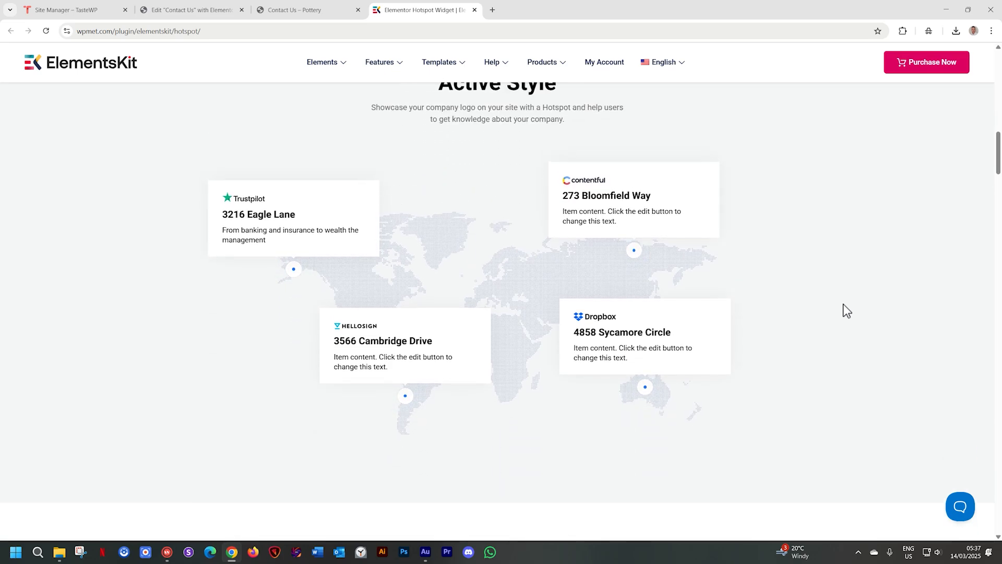
scroll(847, 310, down, 8)
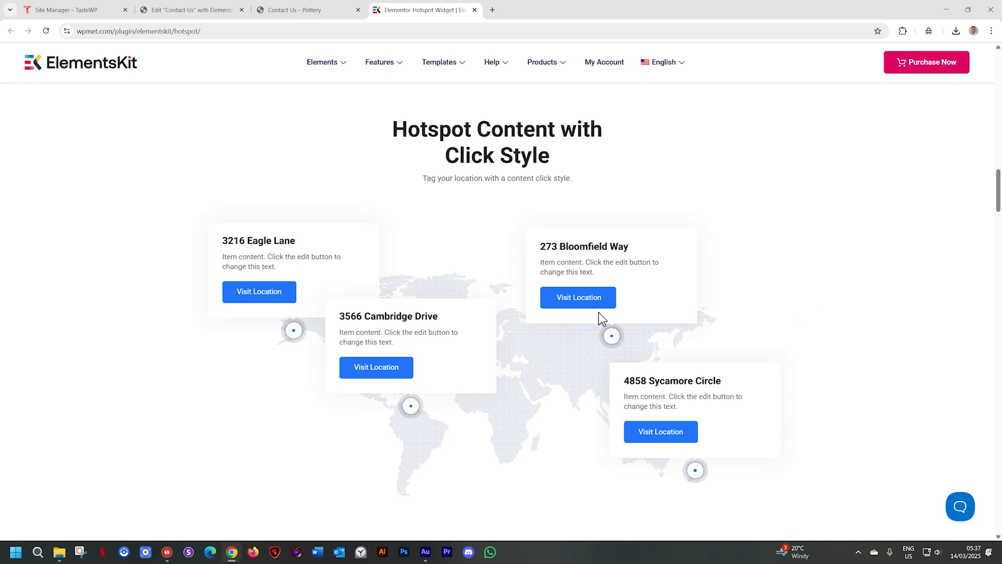
scroll(893, 303, down, 4)
scroll(892, 299, down, 11)
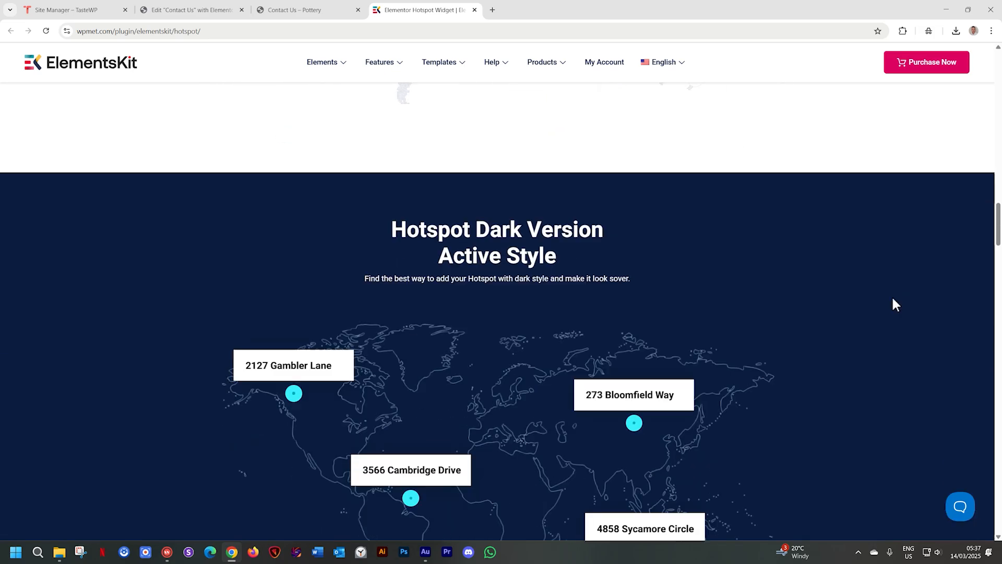
- Examine the bicycle and drone product showcase demos, including the line, mixed line, image and button hotspot styles
scroll(892, 298, down, 6)
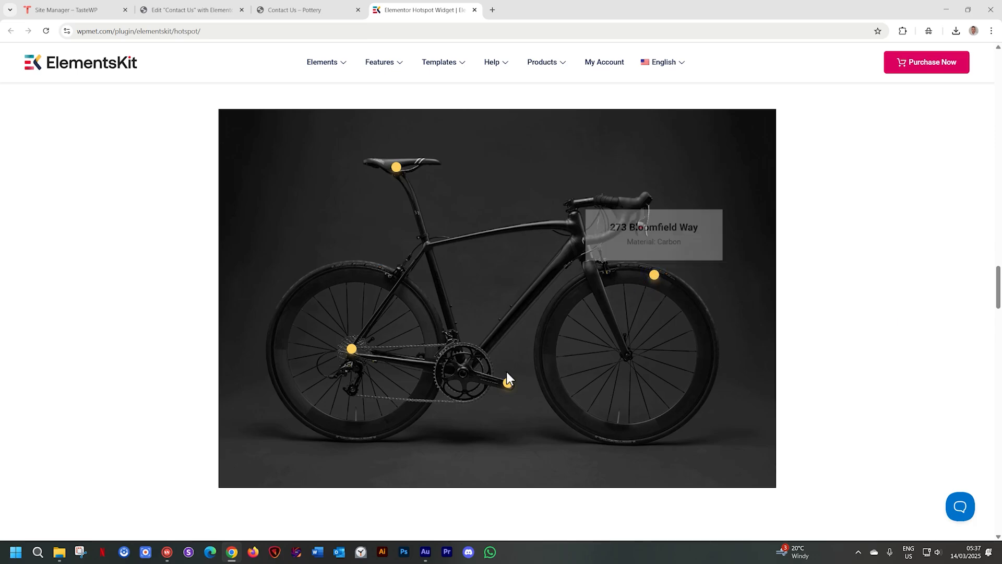
mouse_move(504, 385)
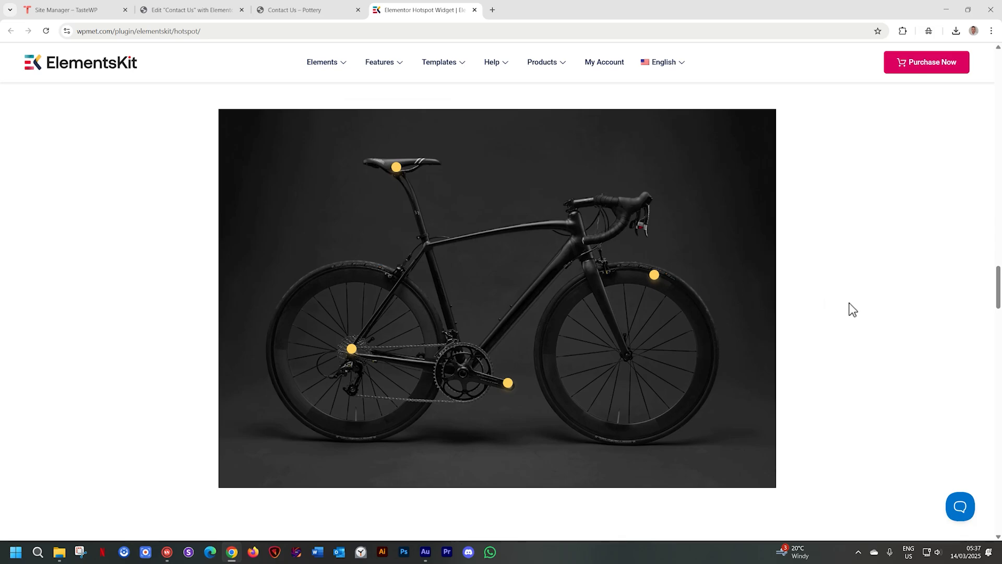
scroll(852, 309, down, 8)
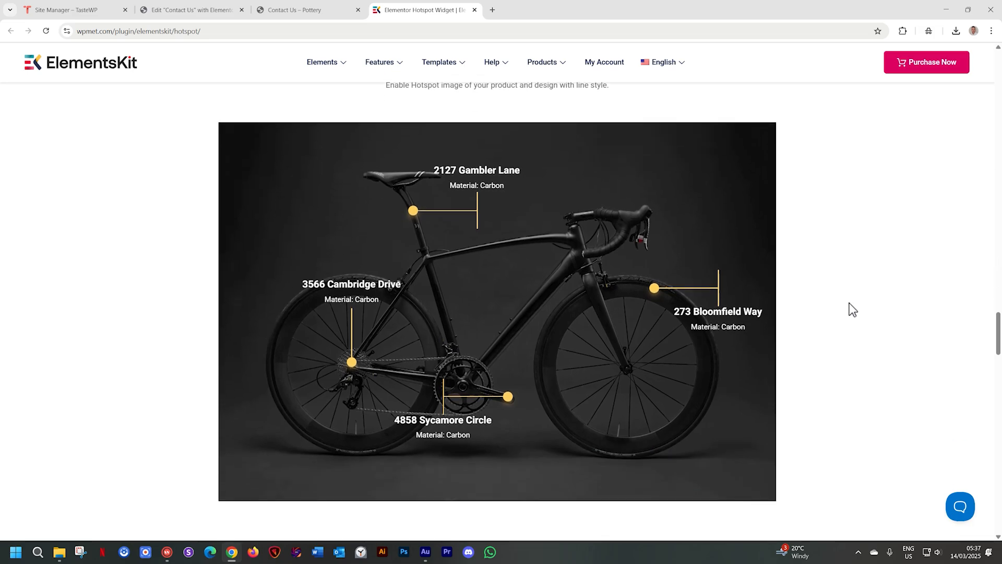
scroll(852, 309, down, 10)
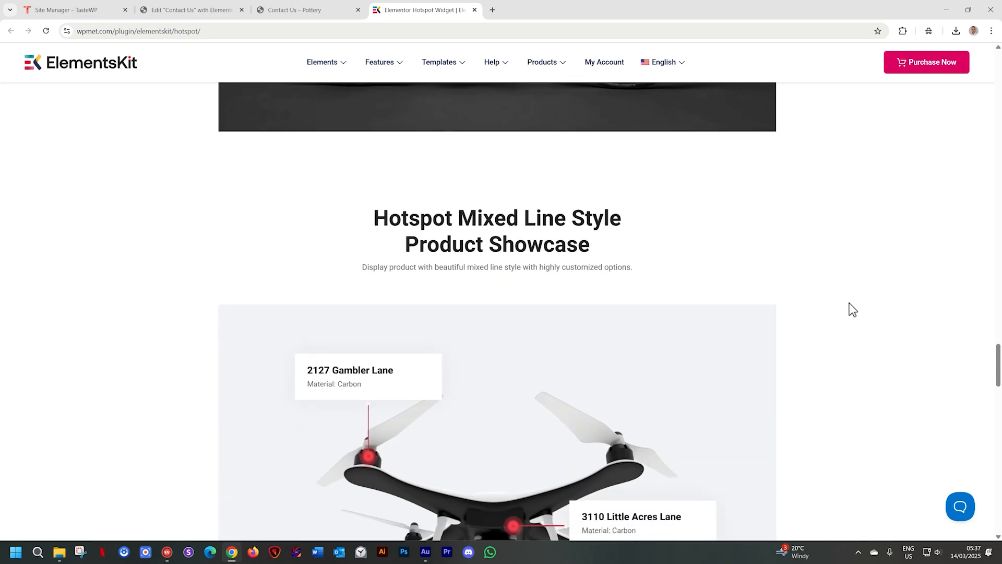
scroll(849, 303, down, 8)
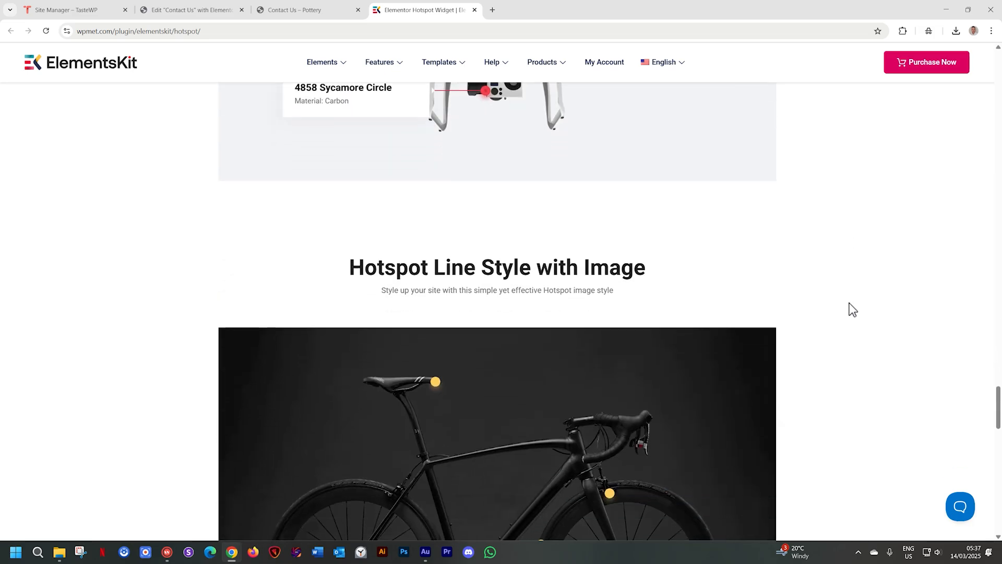
scroll(853, 309, down, 10)
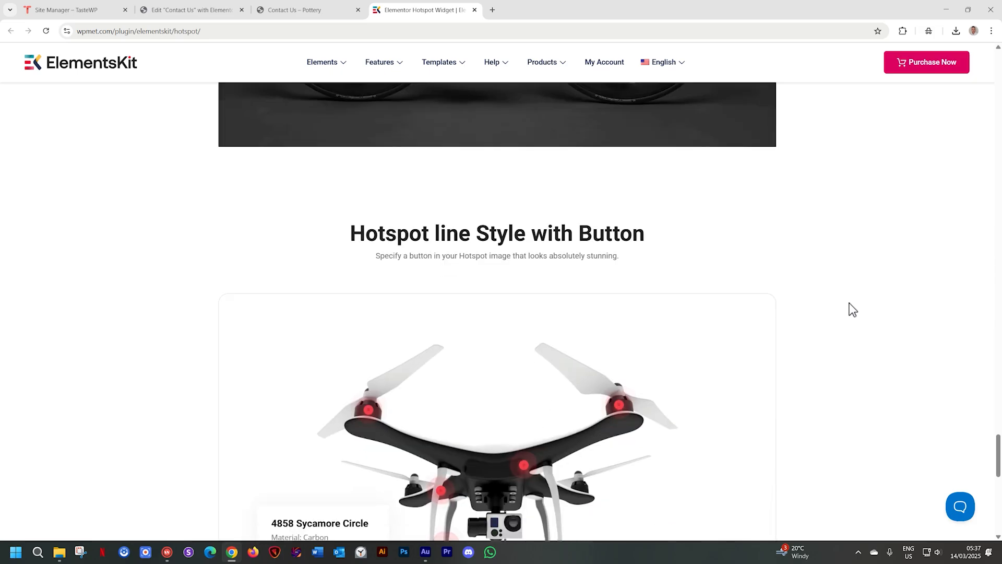
scroll(849, 304, down, 5)
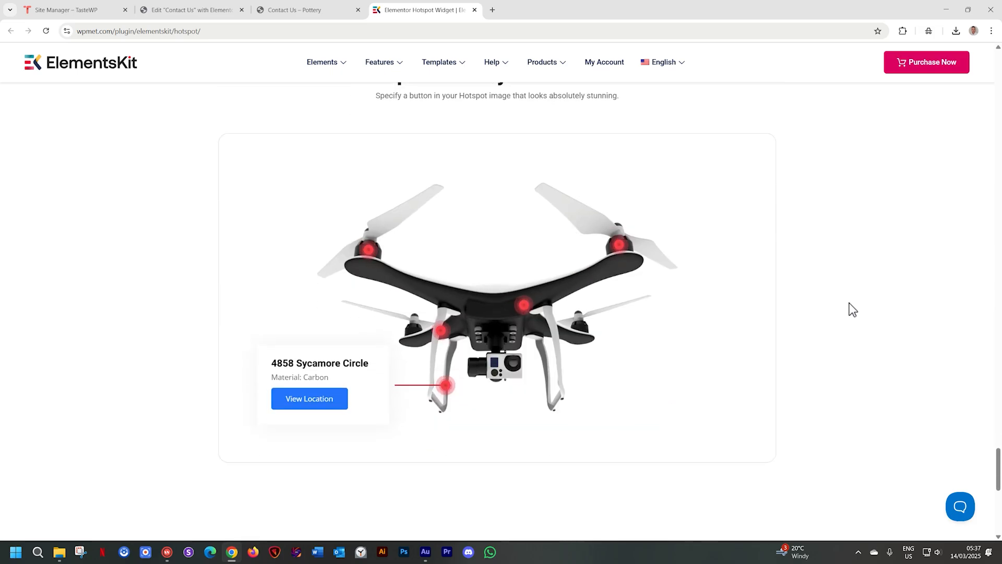
scroll(848, 304, up, 4)
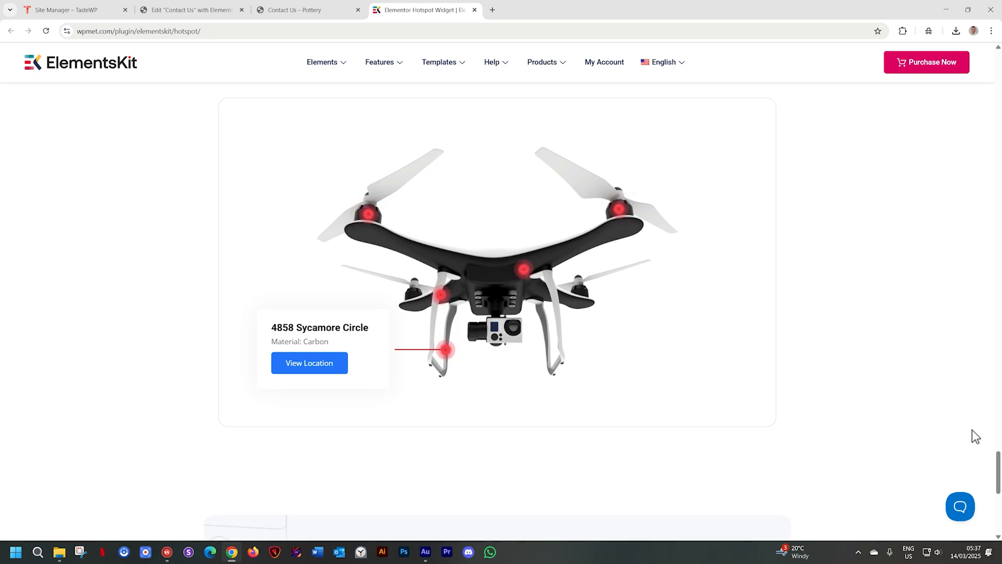
- Review the Hotspot Default Style map demo again, and view the hotspot map on the Contact Us preview page
drag(997, 454, 997, 47)
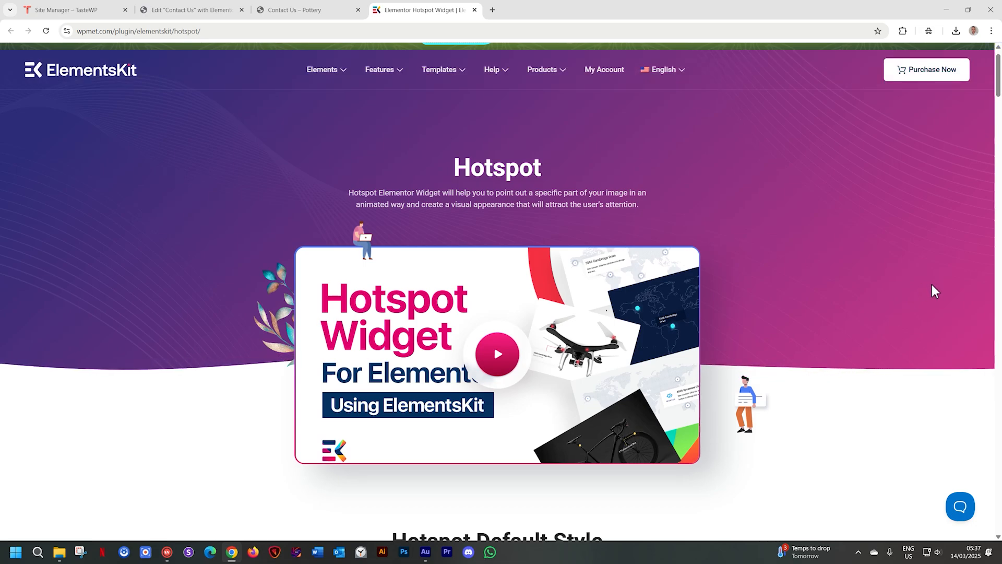
scroll(922, 308, down, 6)
scroll(881, 364, down, 1)
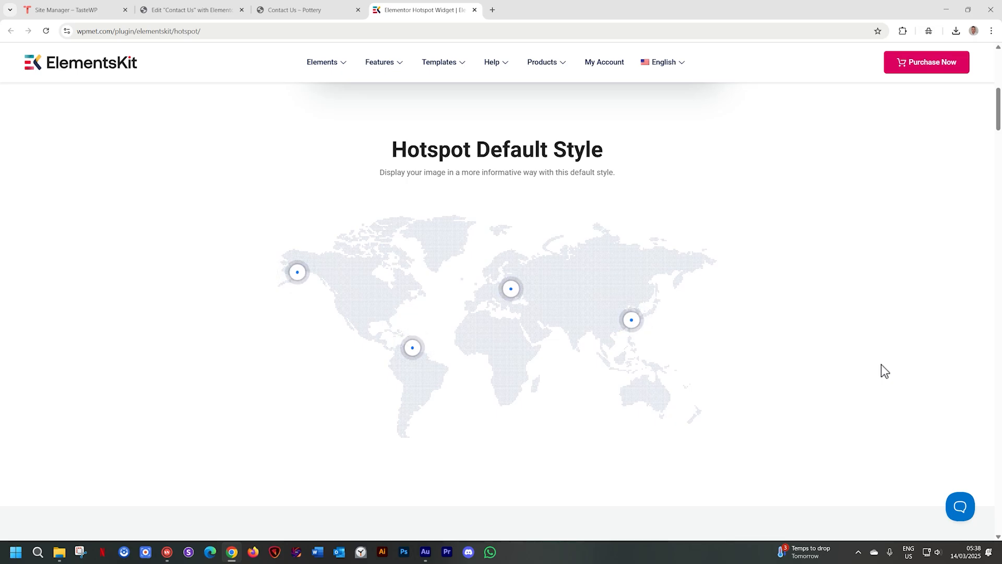
mouse_move(434, 74)
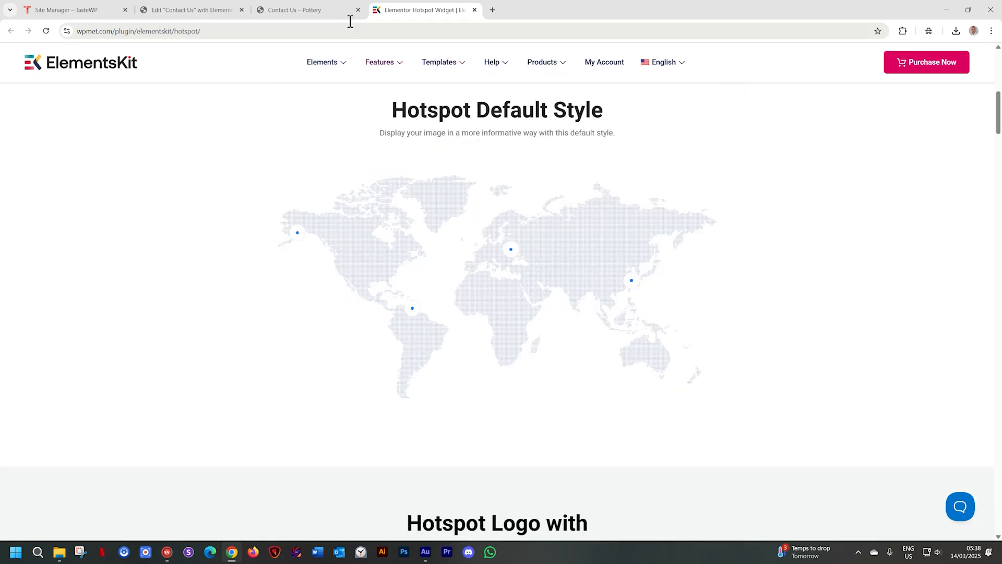
click(334, 10)
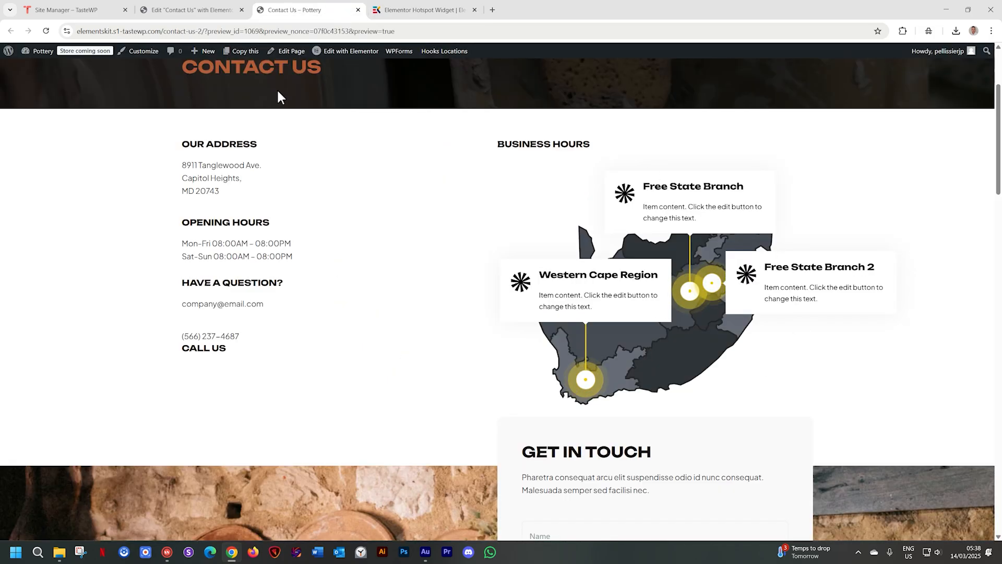
- Switch to the Elementor editor for the Contact Us page and delete the existing hotspot map under the Business Hours heading
click(216, 16)
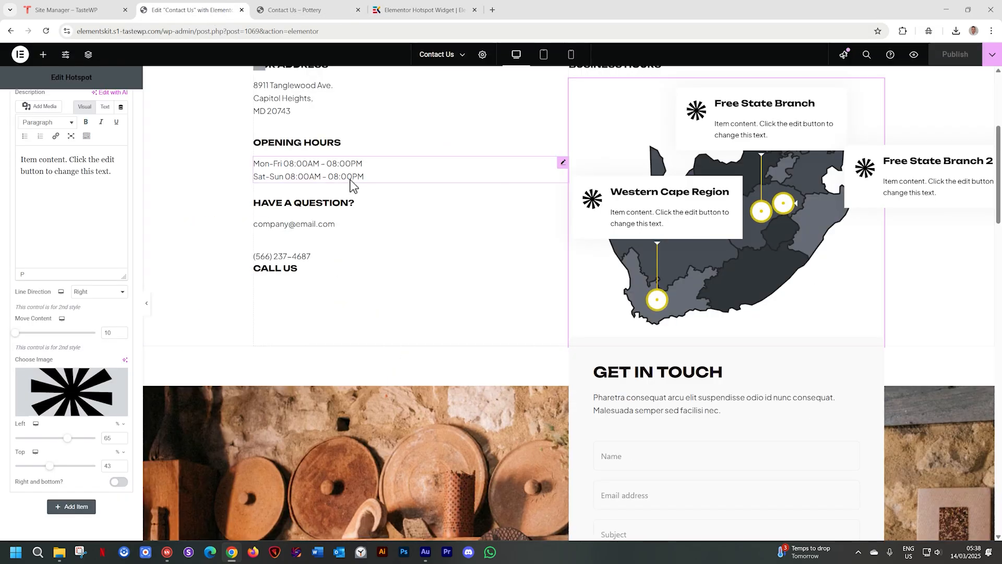
scroll(730, 281, up, 1)
right_click(817, 228)
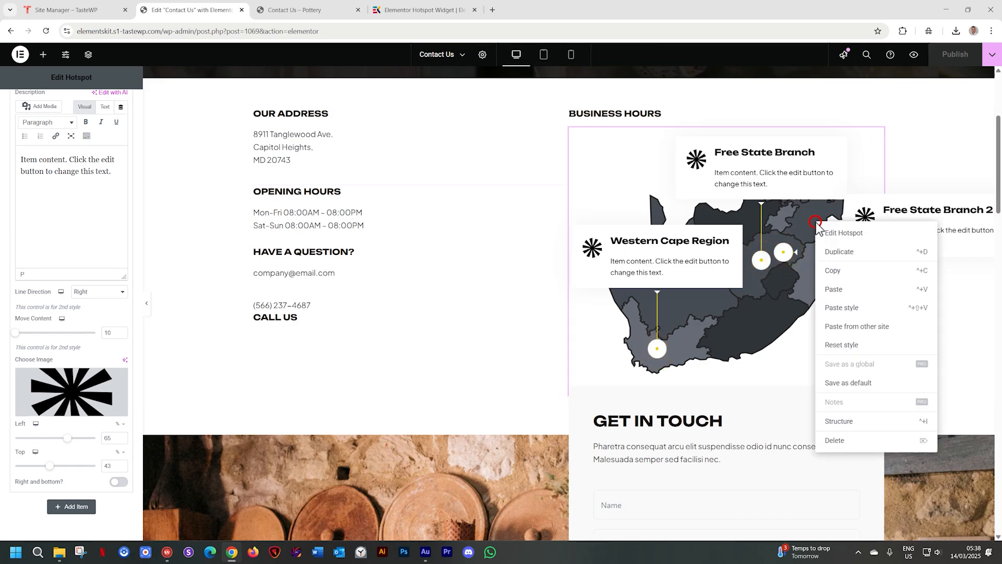
click(837, 441)
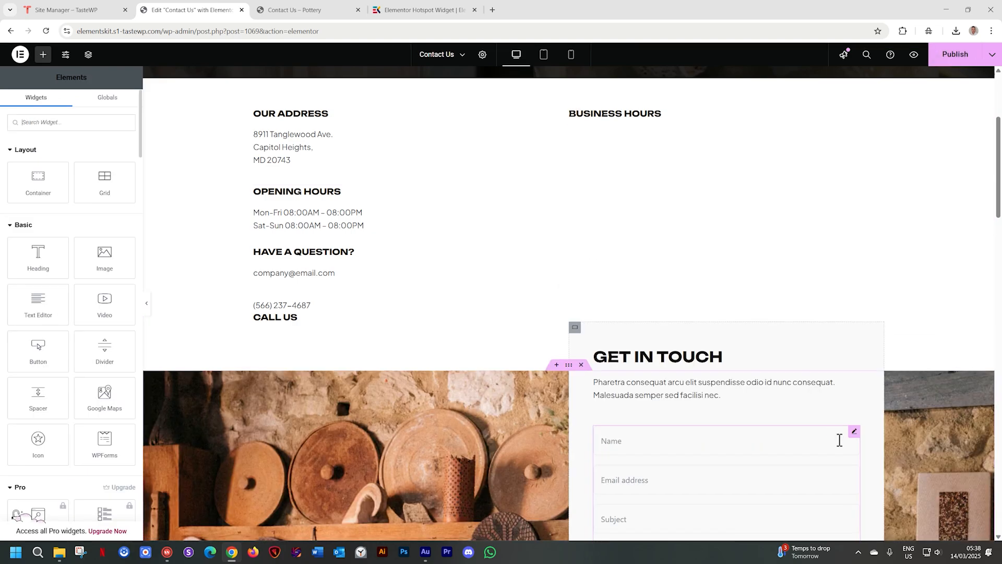
- Search the widgets for "hotspot" and add the ElementsKit Hotspot widget directly below the Business Hours heading
click(64, 122)
text(ho)
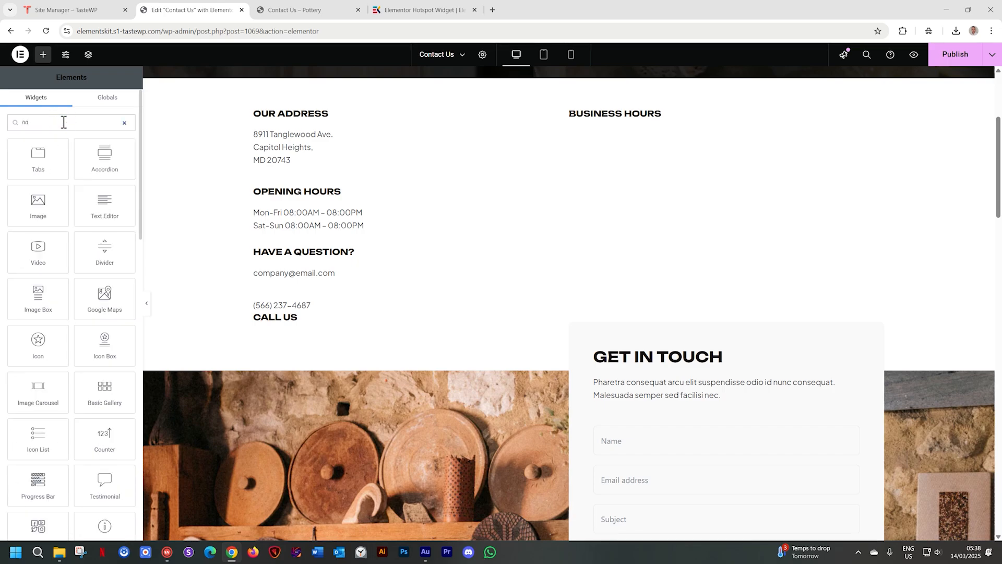
text(tspot)
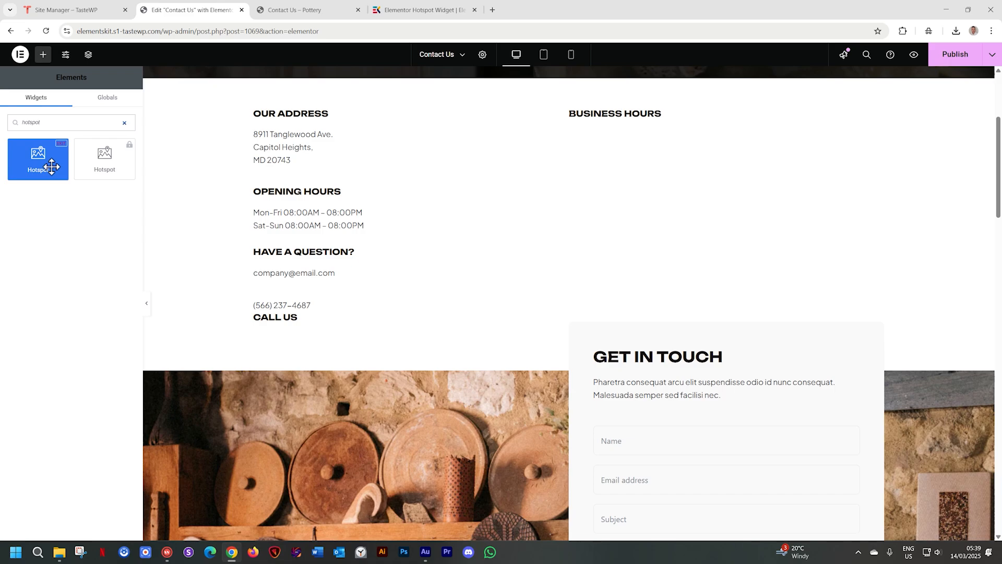
drag(52, 167, 682, 127)
- Change the Business Hours heading text to "Branch locations"
click(641, 121)
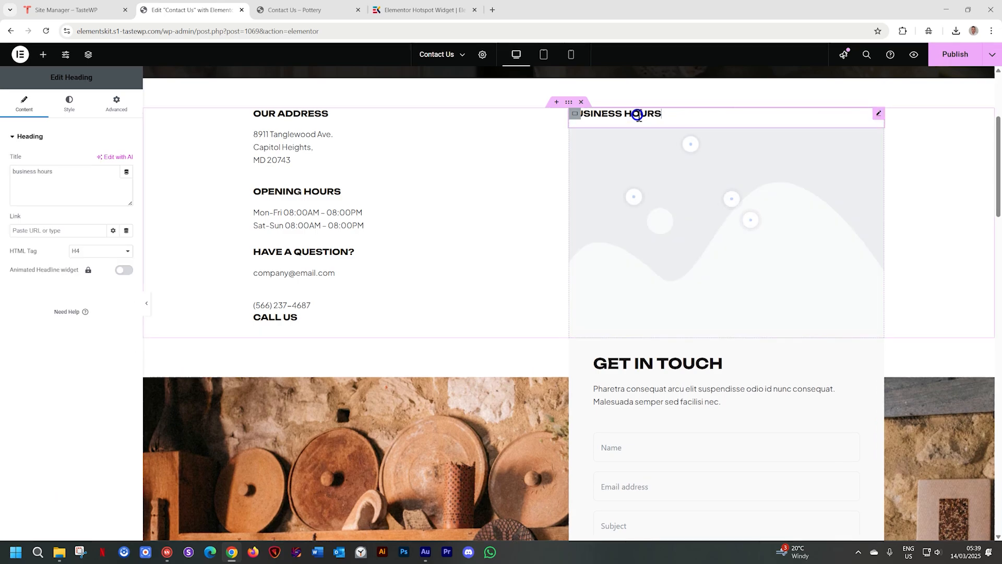
triple_click(640, 117)
text(Bra)
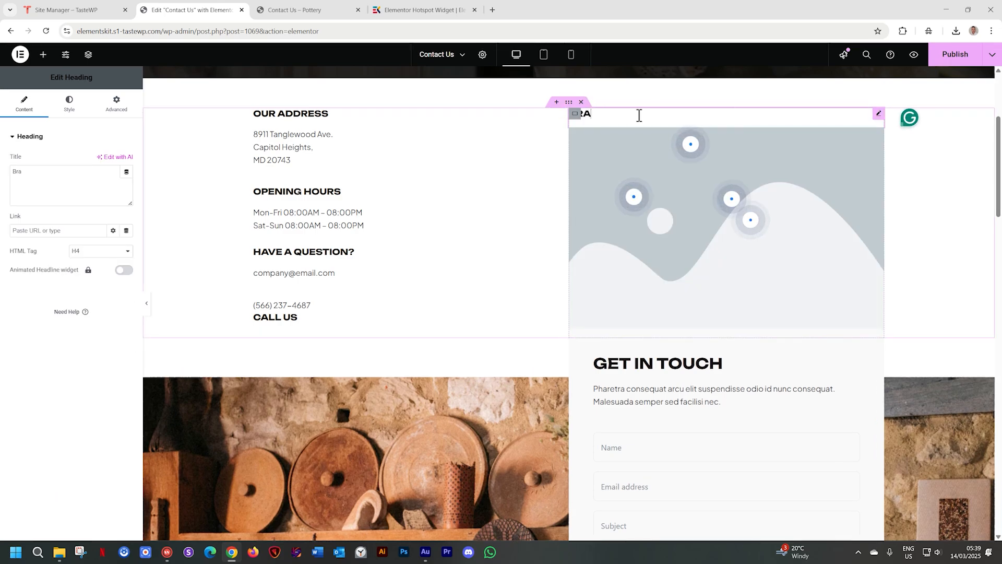
text(nch locations)
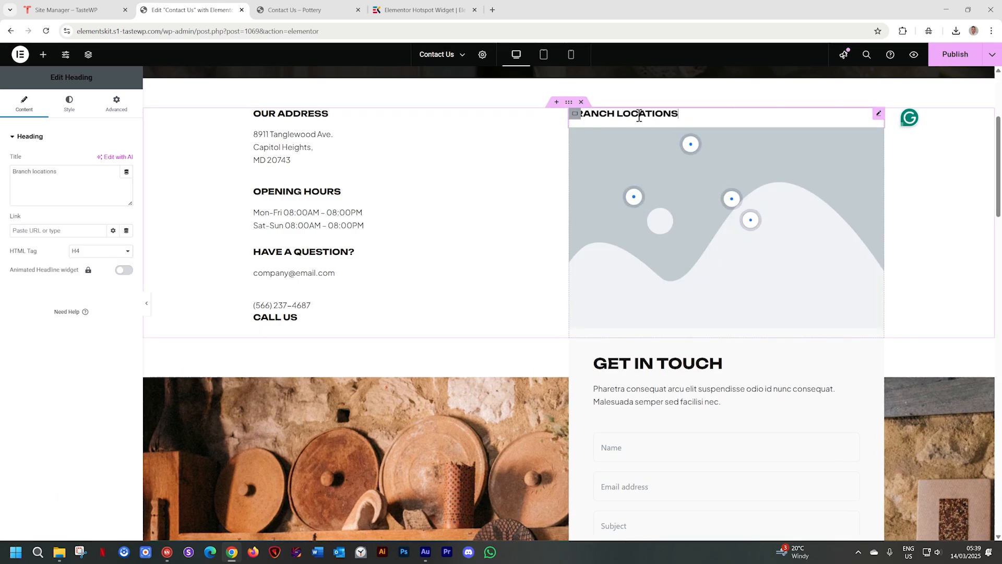
- Set the Hotspot widget's background map image to ZA-Map.png from the media library
click(799, 200)
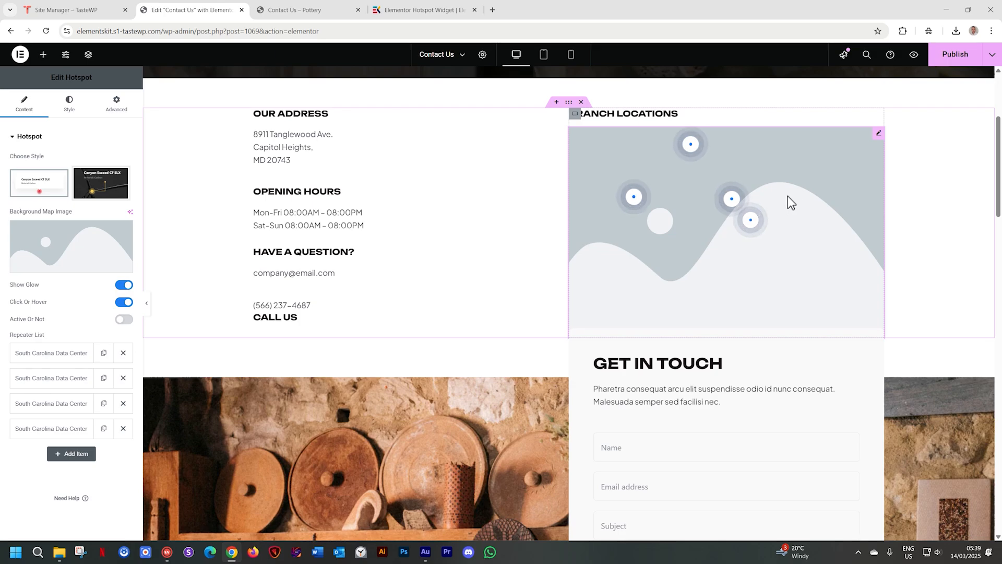
mouse_move(56, 260)
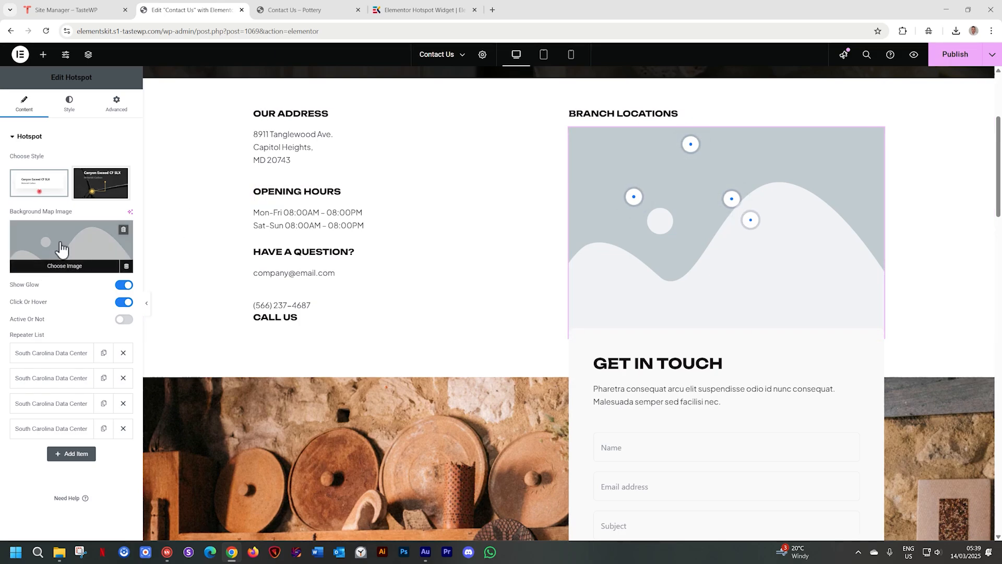
click(61, 248)
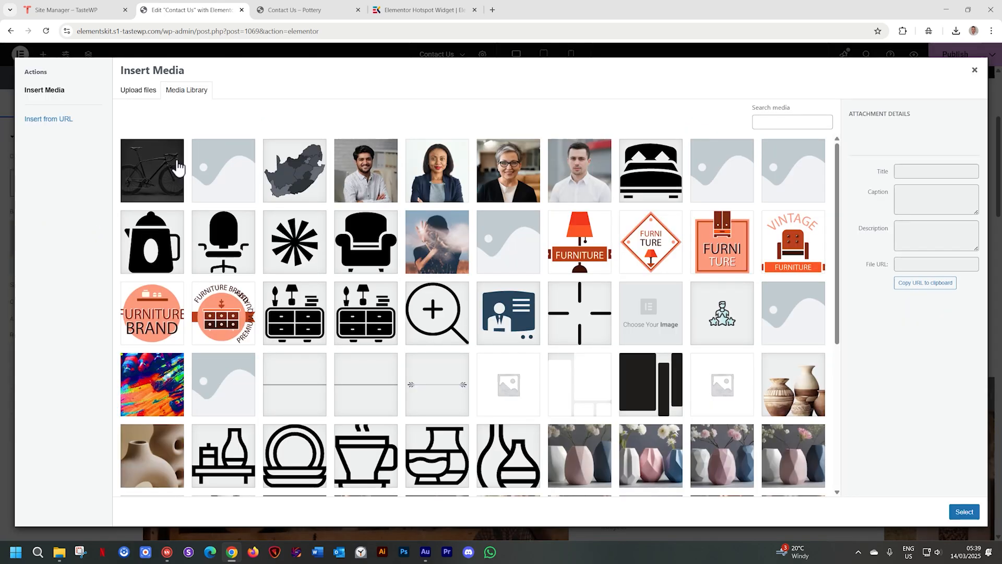
click(298, 180)
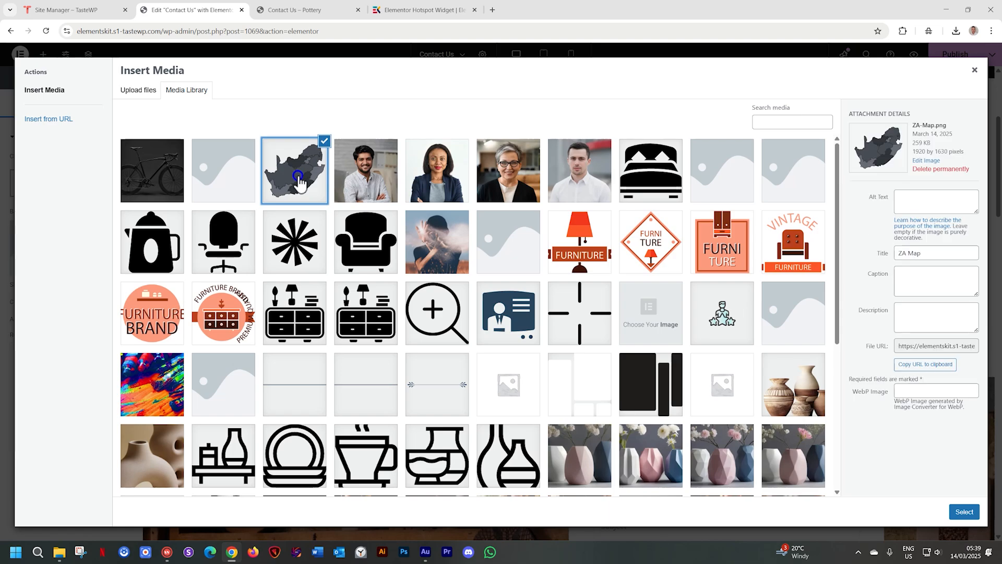
click(969, 517)
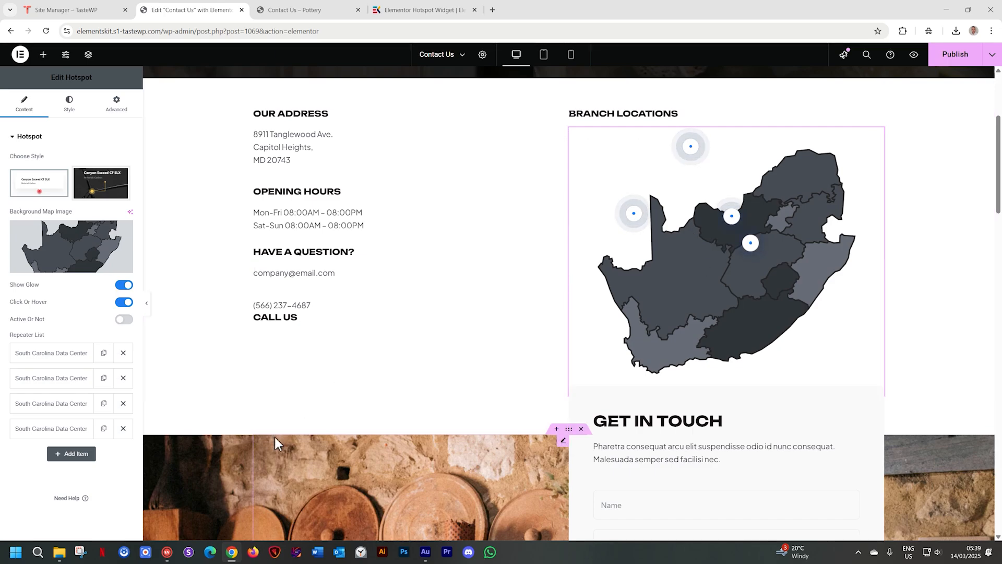
- Remove the last three hotspot items from the repeater list, keeping only the first one
click(123, 428)
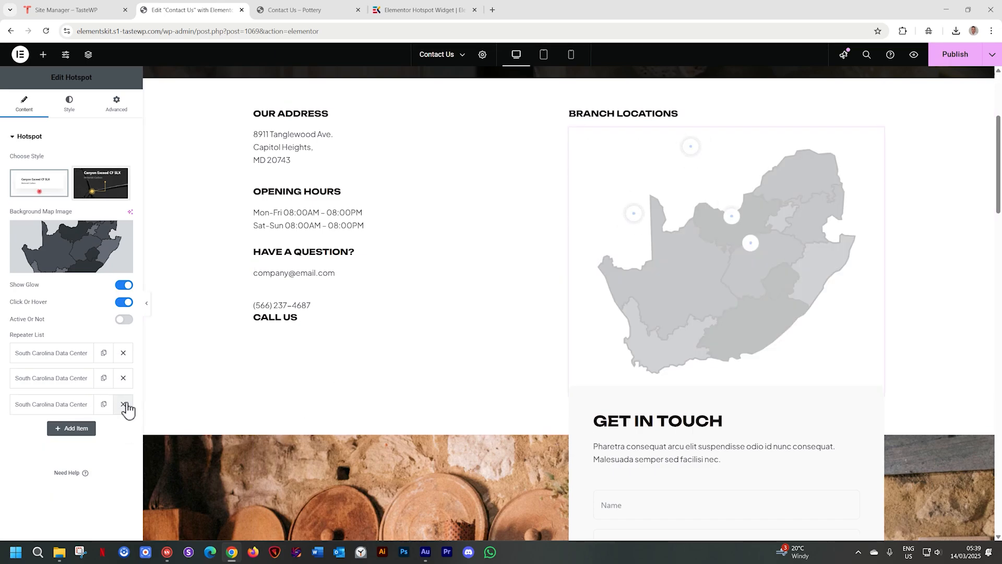
click(124, 403)
click(123, 378)
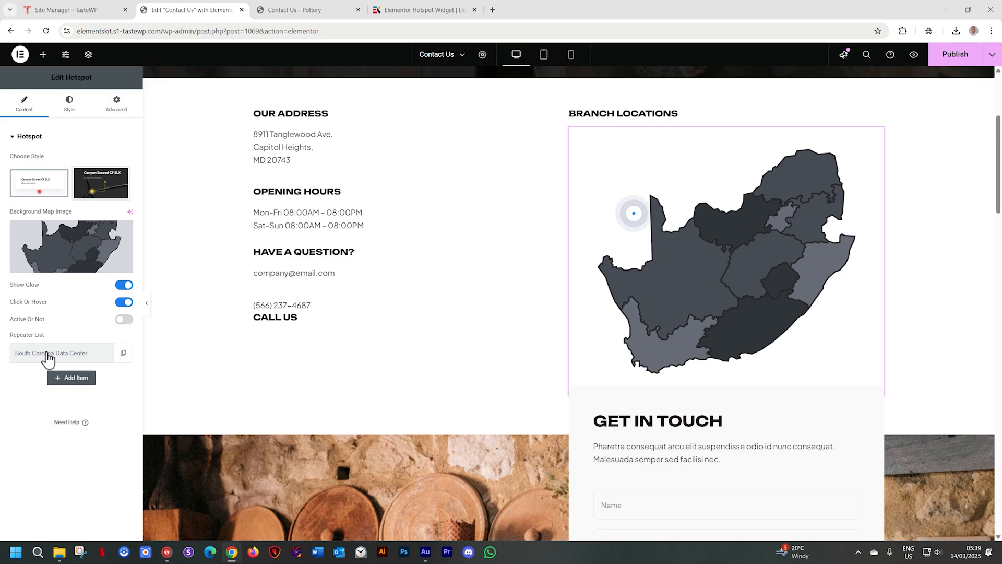
- Title the remaining hotspot item "Western Cape Branch" and make it active so its popup stays open
click(47, 355)
scroll(52, 386, down, 3)
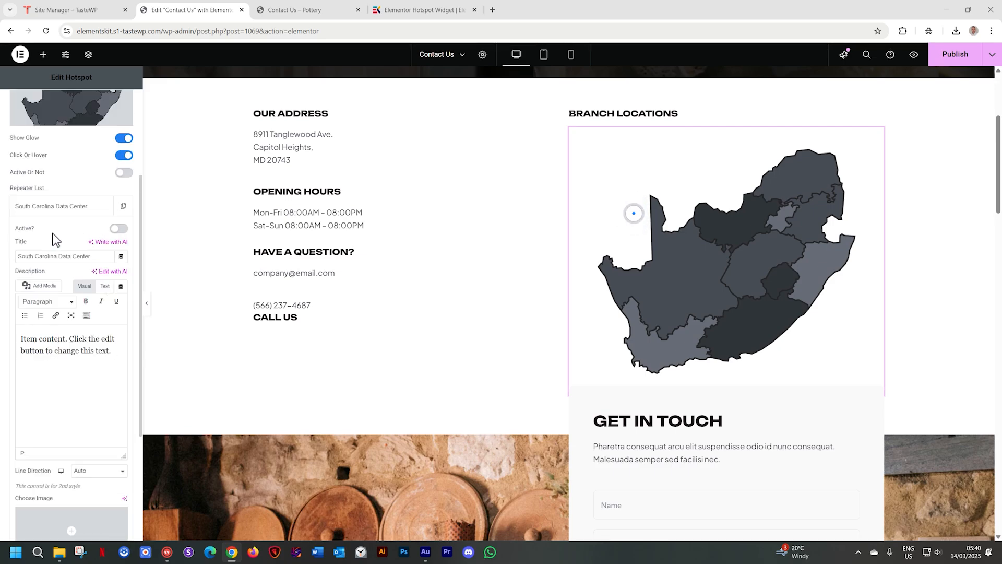
drag(92, 256, 15, 251)
text(West)
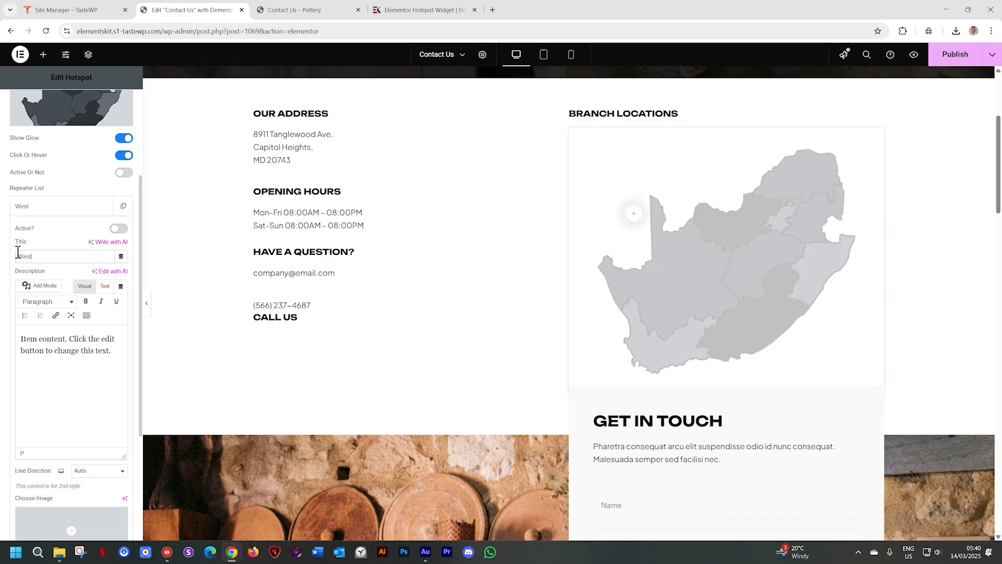
text(ern Cape Branch)
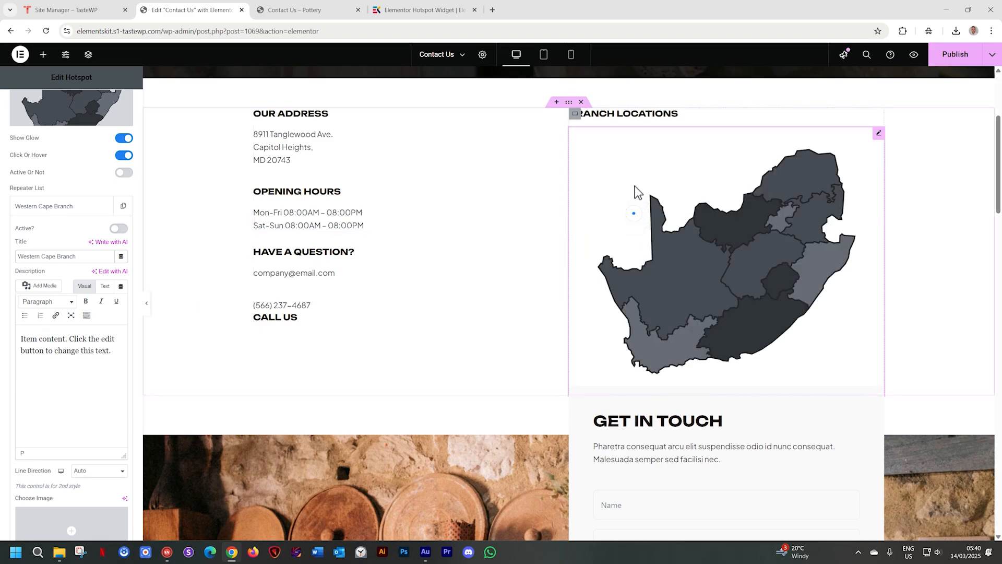
mouse_move(637, 219)
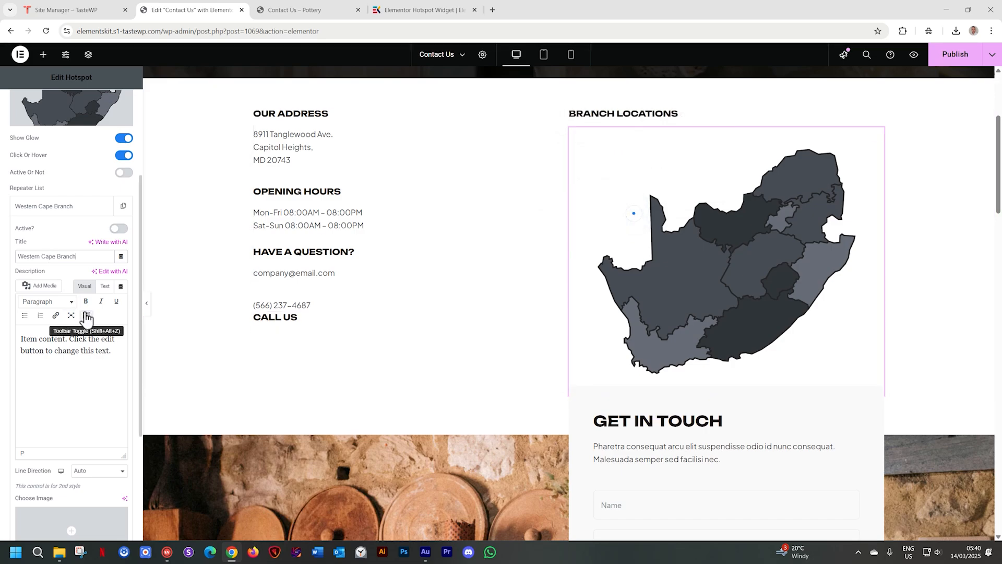
click(120, 229)
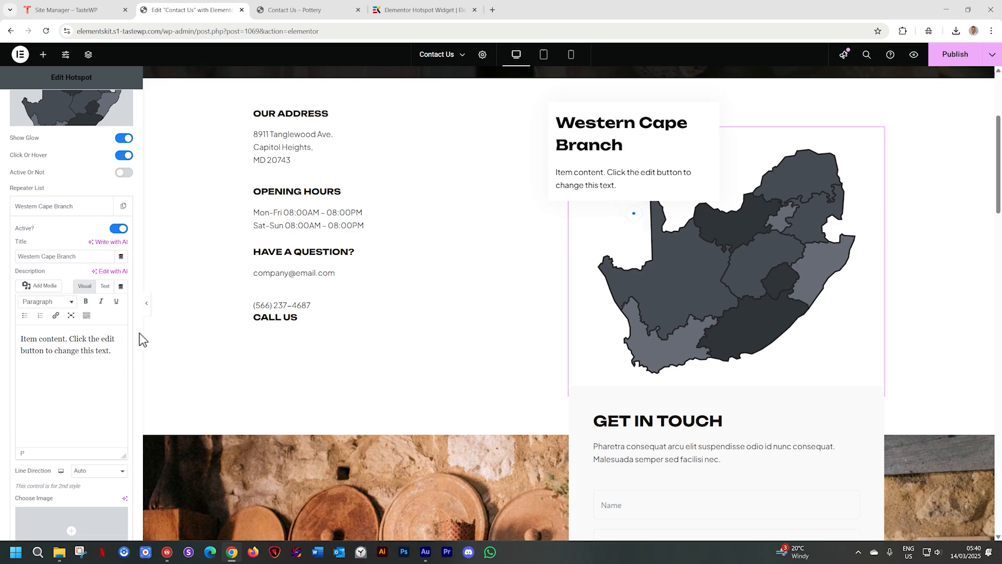
- Position the Western Cape Branch hotspot over the Western Cape on the map, at 22% from the left and 82% from the top
scroll(132, 384, down, 3)
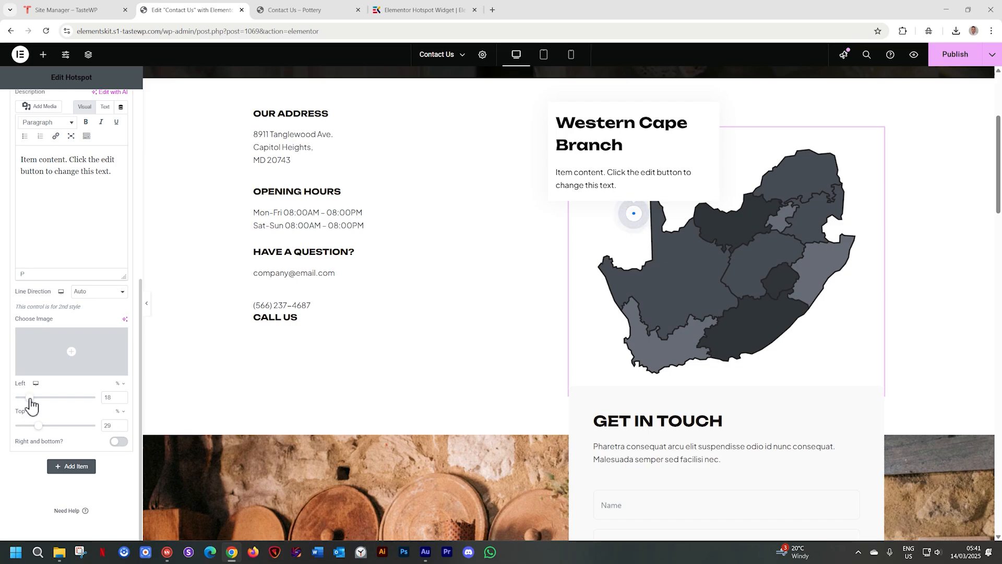
drag(35, 403, 37, 429)
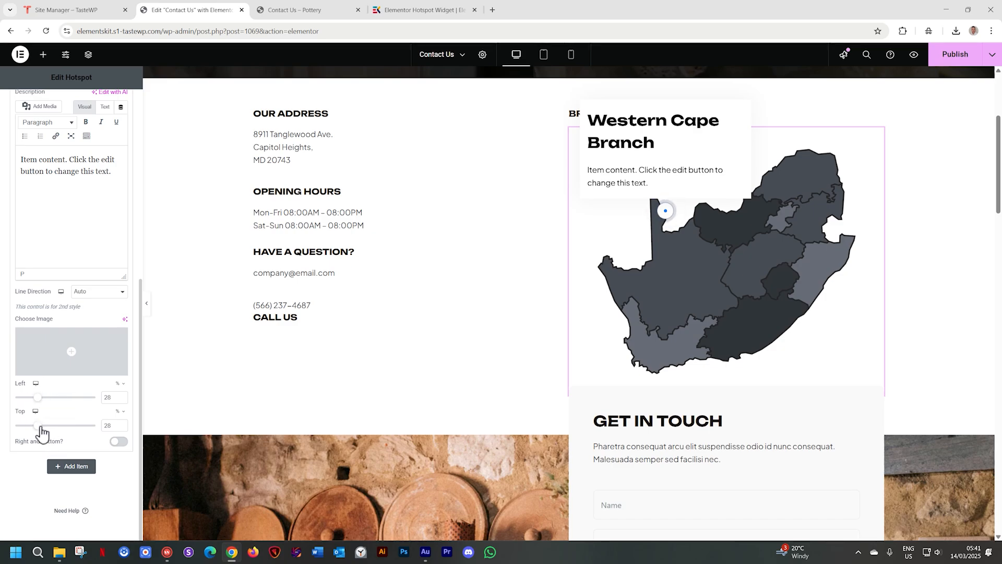
drag(37, 425, 82, 432)
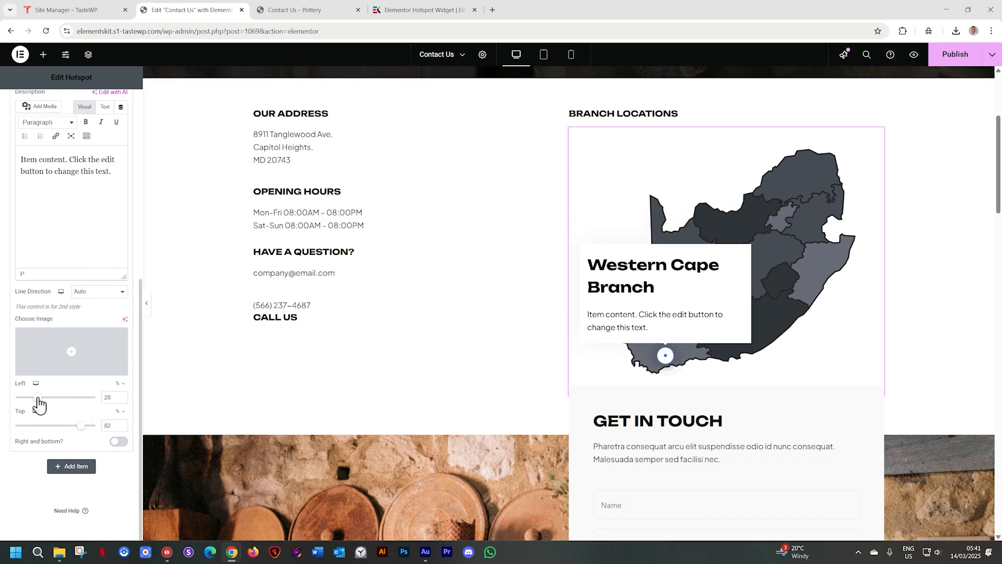
drag(38, 400, 33, 400)
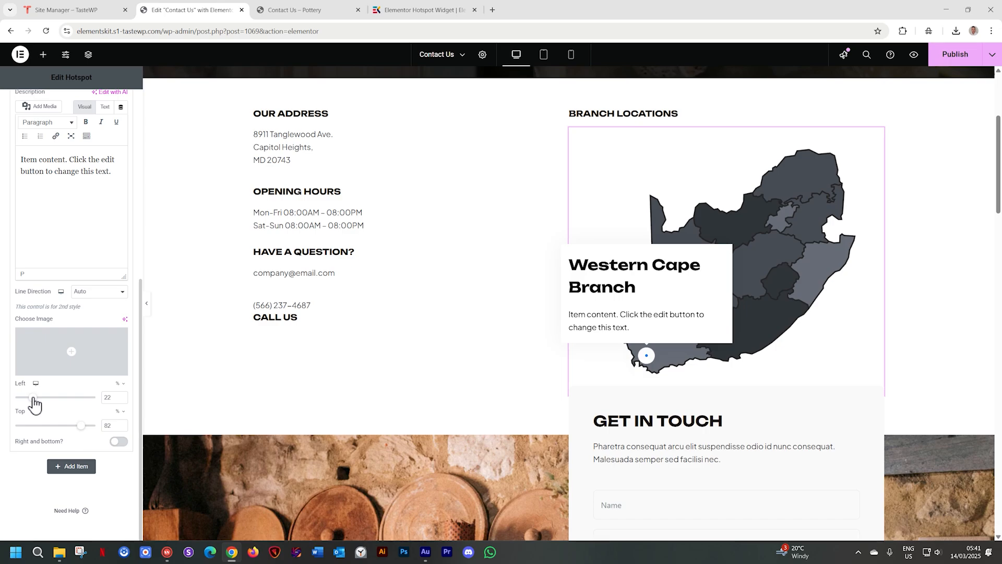
- Compare the two hotspot styles and apply the second one, which links the popup to its pointer with a line
scroll(108, 228, up, 6)
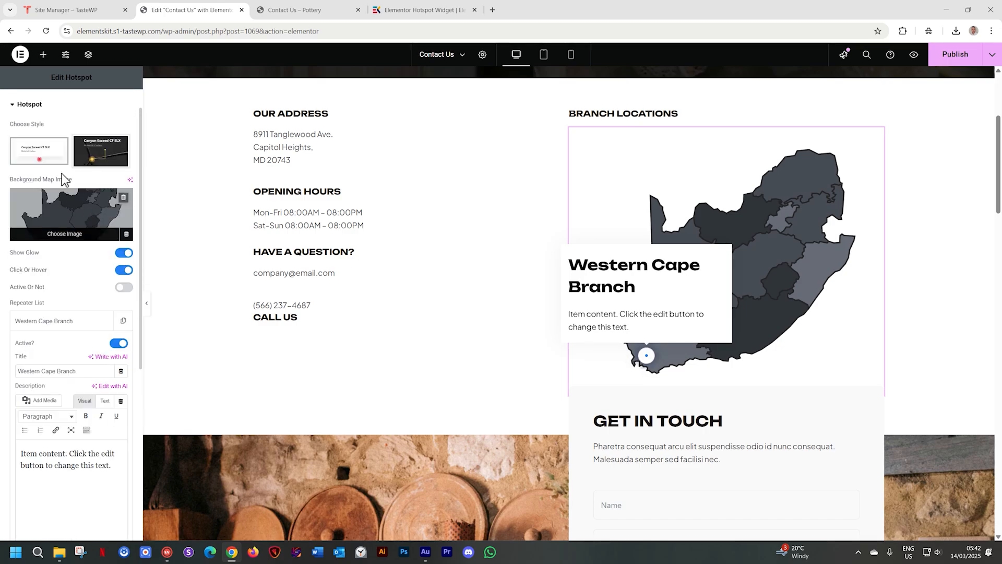
mouse_move(78, 155)
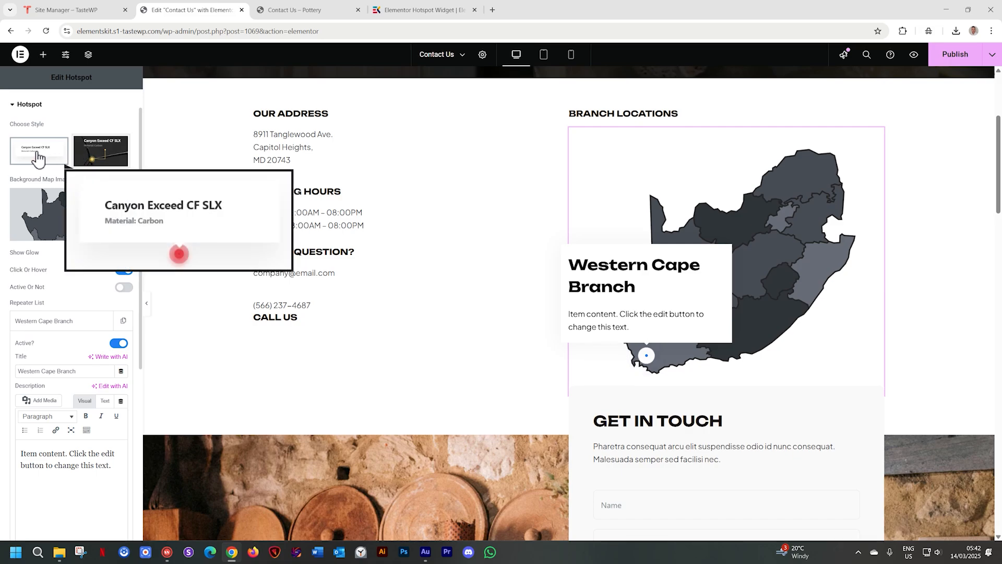
mouse_move(46, 158)
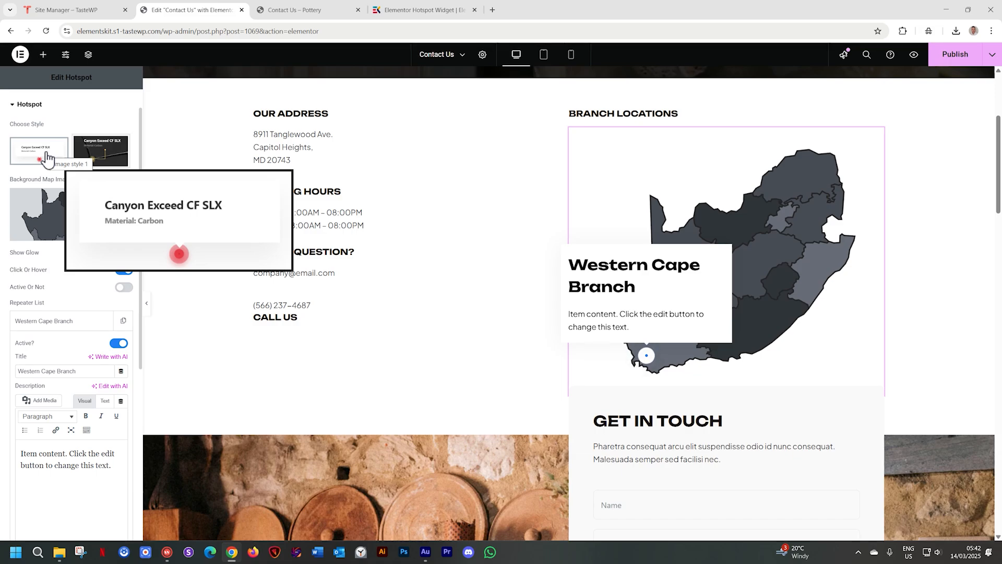
click(103, 154)
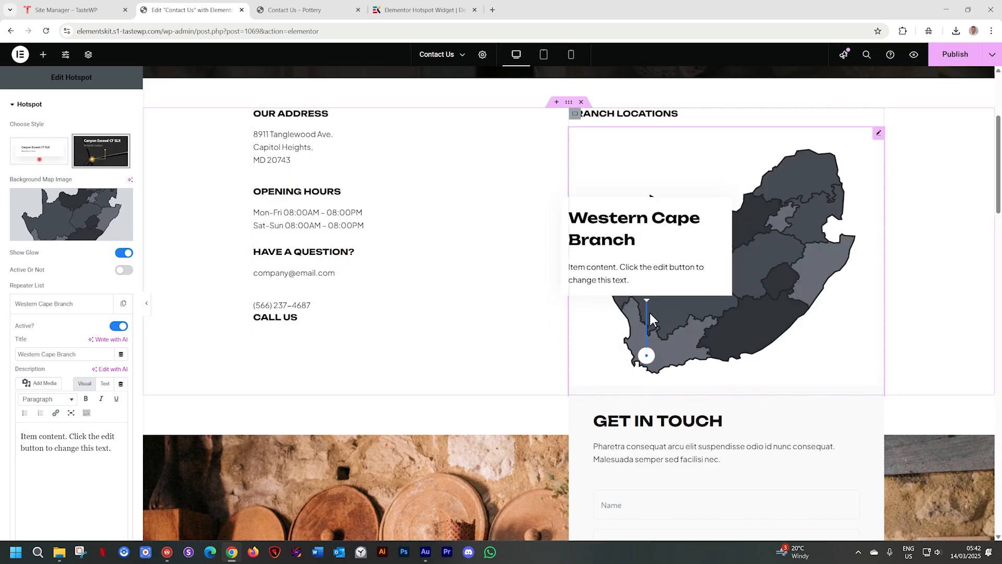
mouse_move(32, 205)
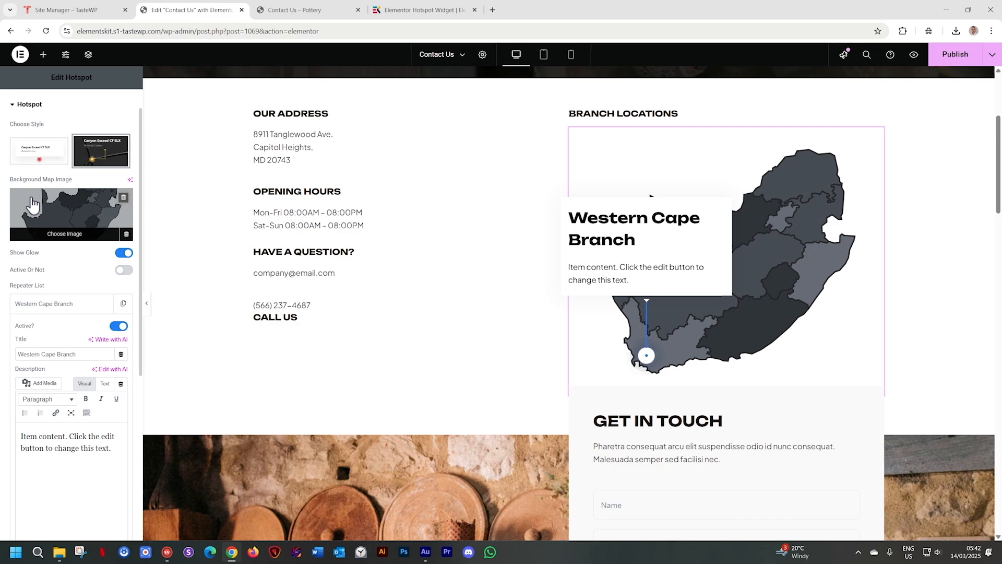
click(42, 161)
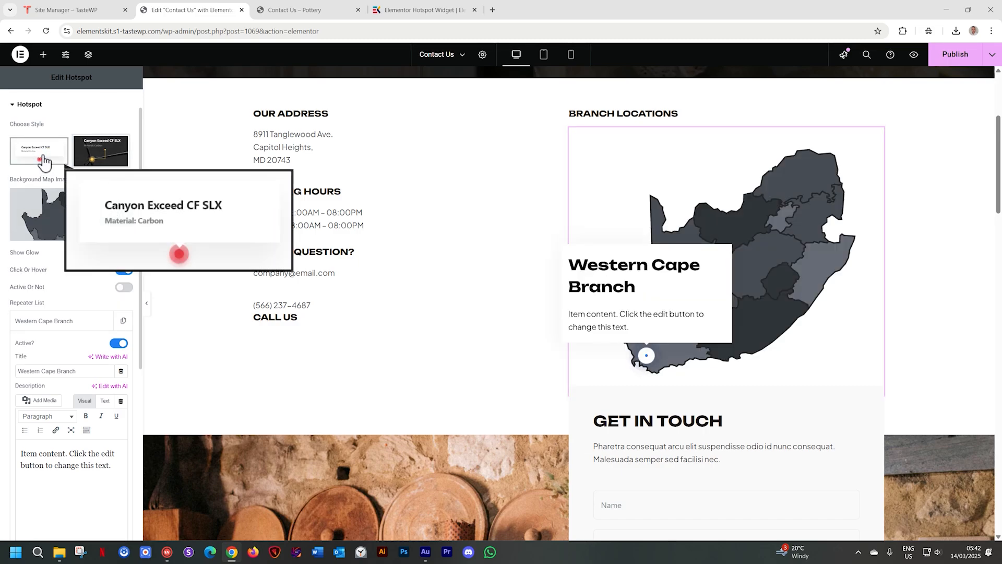
click(100, 155)
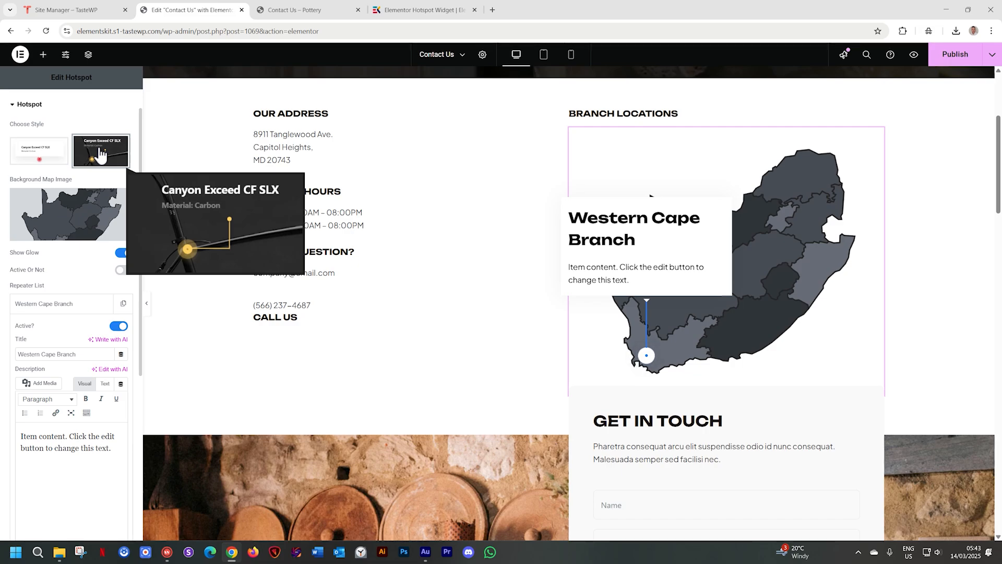
- Set the Western Cape Branch item's image to the black starburst icon from the media library
scroll(90, 306, down, 2)
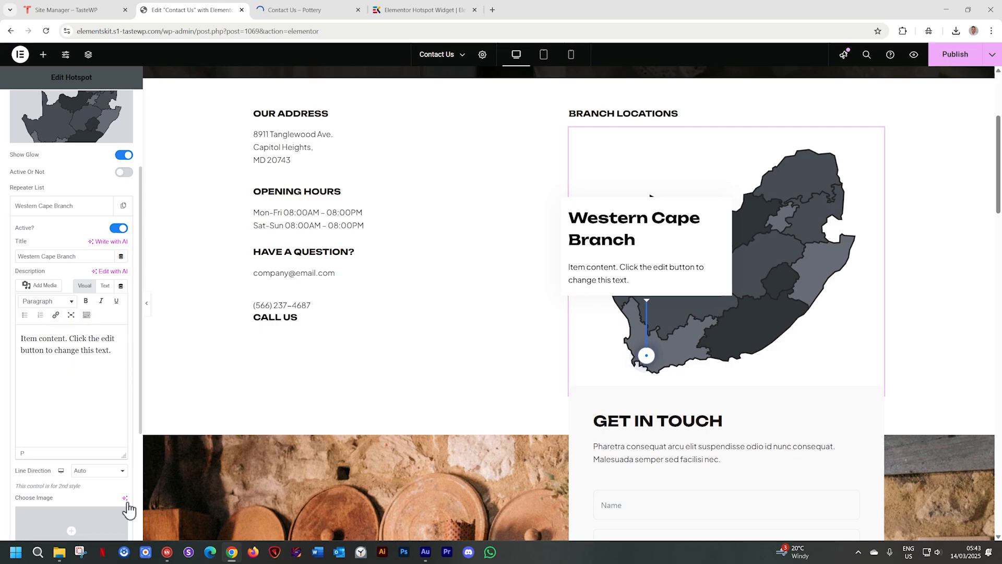
scroll(102, 454, down, 3)
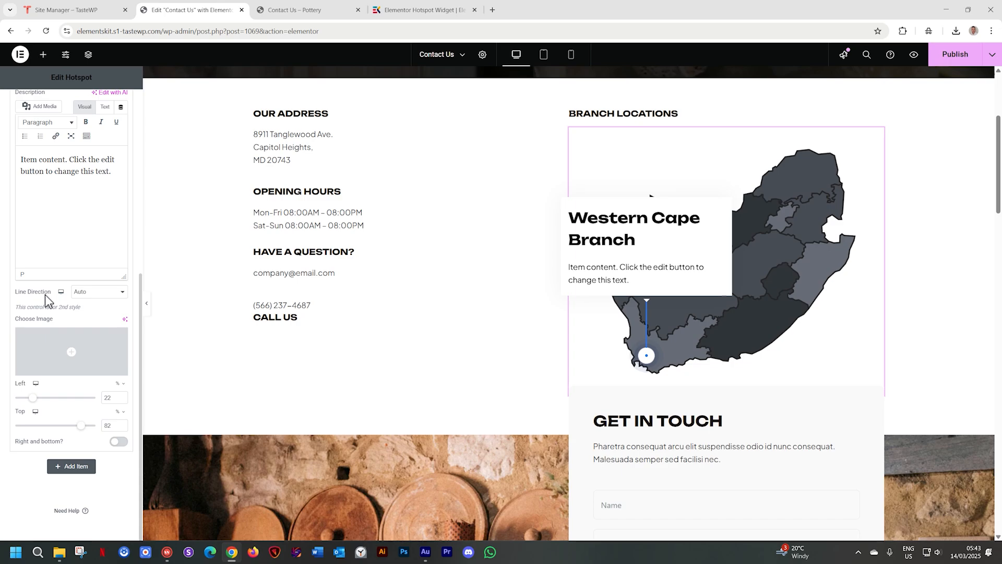
mouse_move(50, 353)
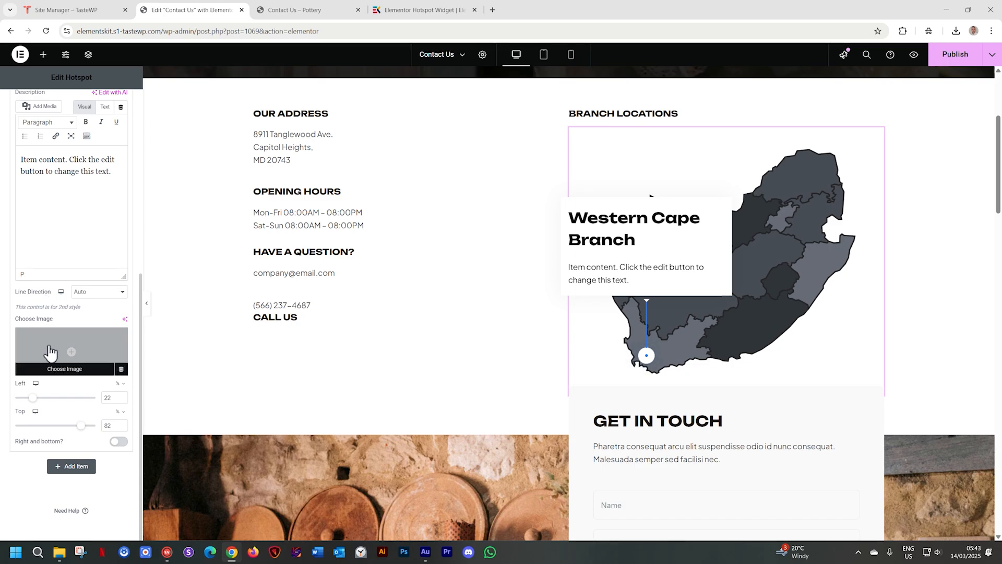
click(50, 353)
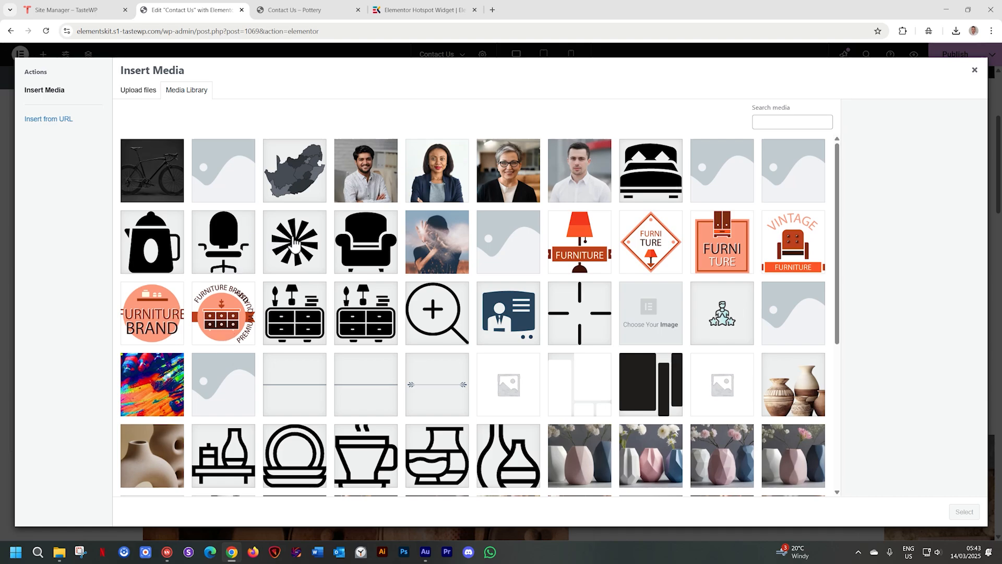
click(294, 243)
click(960, 513)
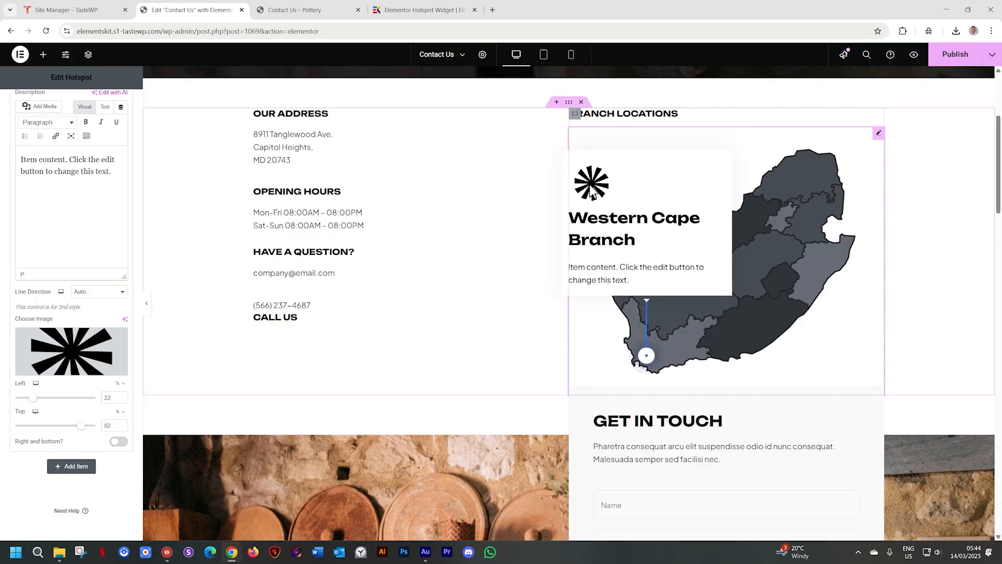
mouse_move(60, 352)
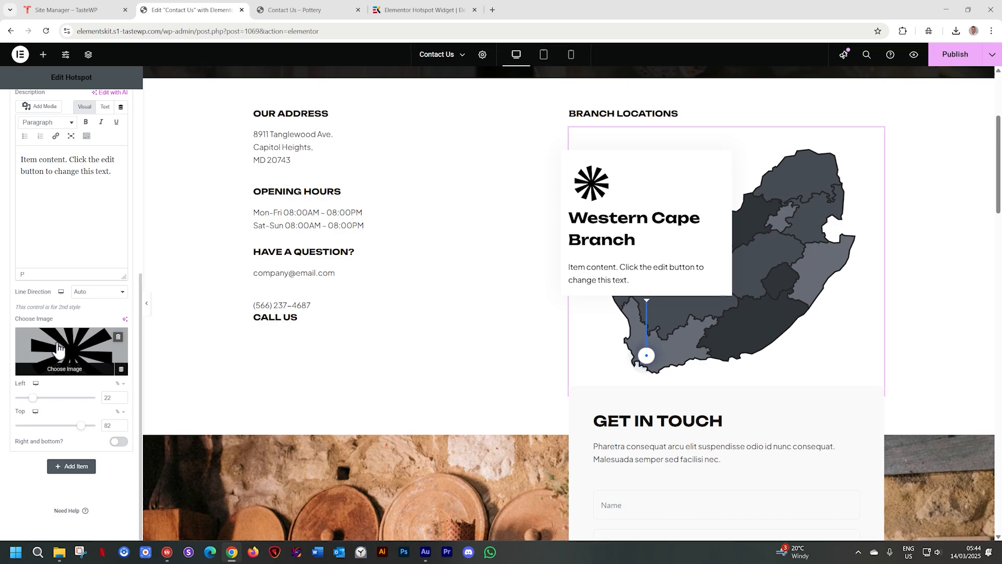
- Try positioning the hotspot with right and bottom offsets, and switch back to left and top positioning
click(116, 444)
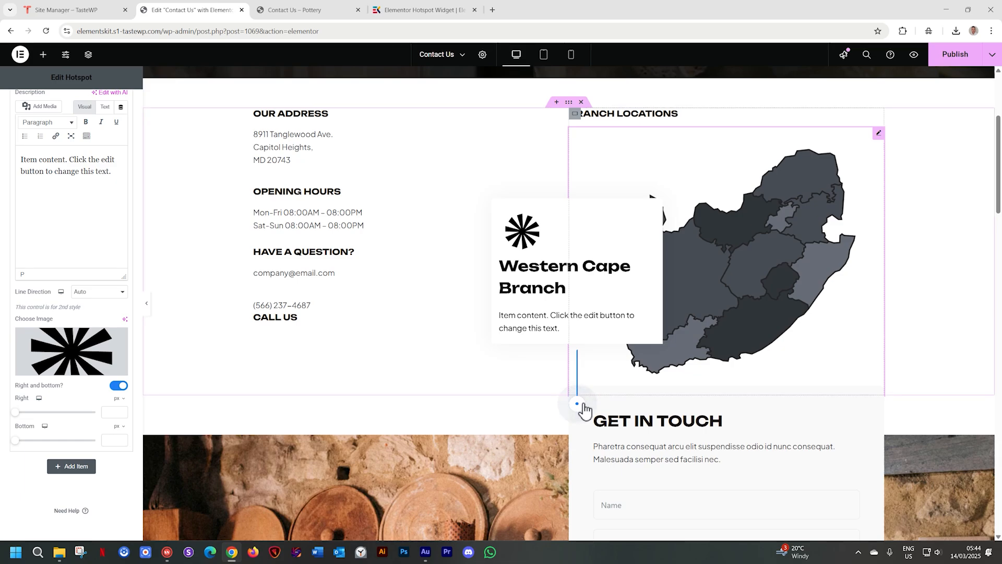
drag(15, 412, 17, 440)
click(90, 413)
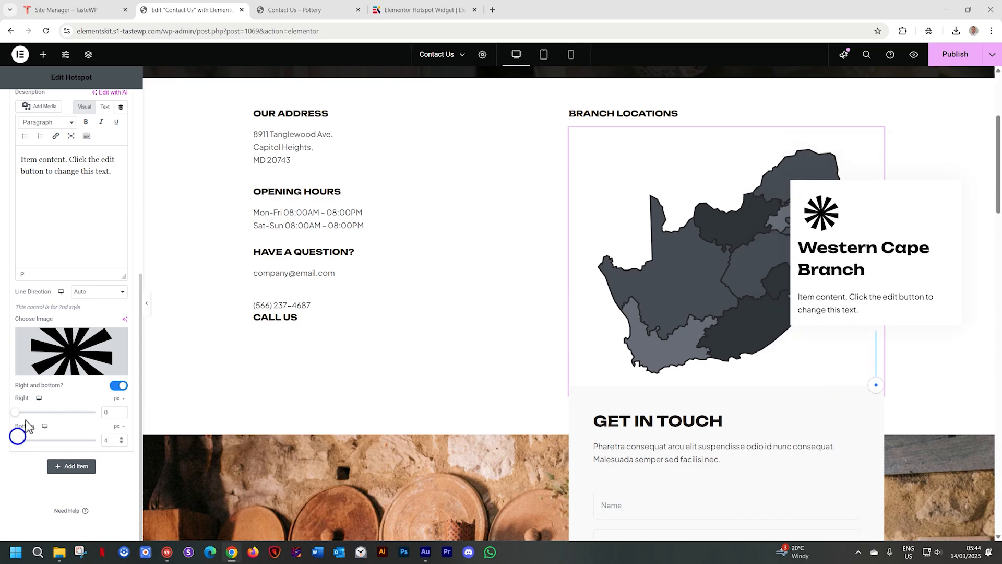
click(120, 387)
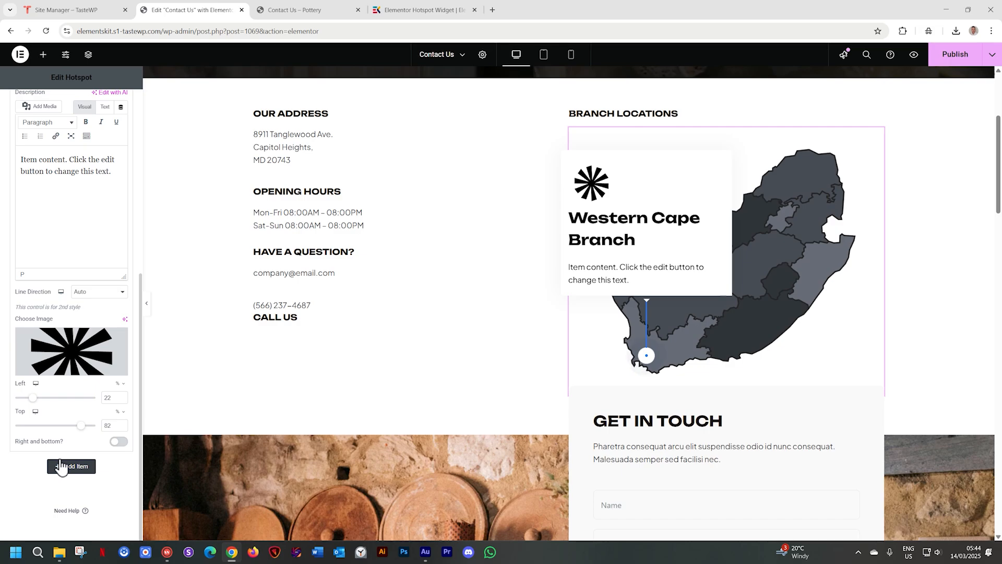
- Set the hotspot title's typography size to 18 px in the widget's style settings
scroll(87, 454, up, 4)
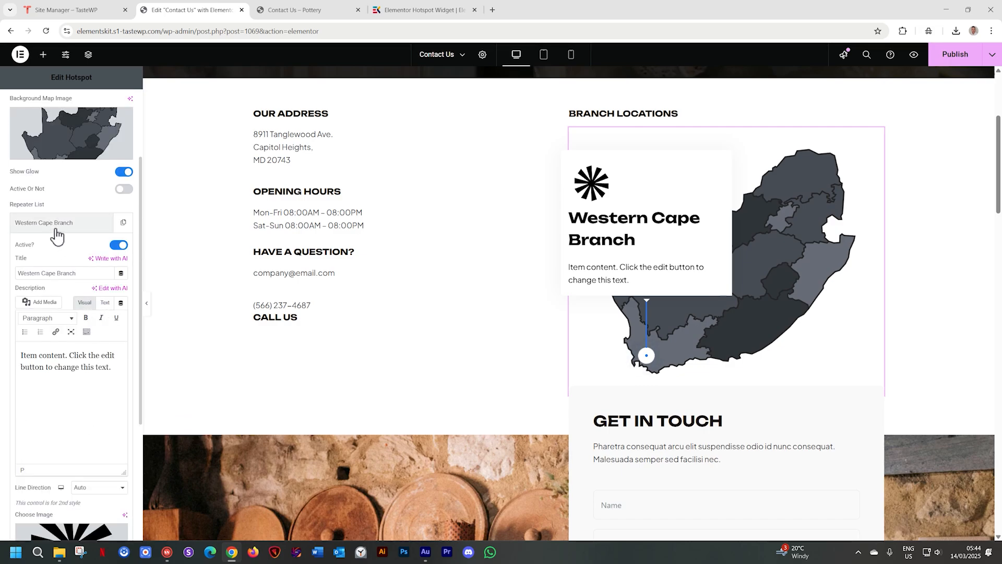
click(56, 230)
scroll(21, 336, up, 2)
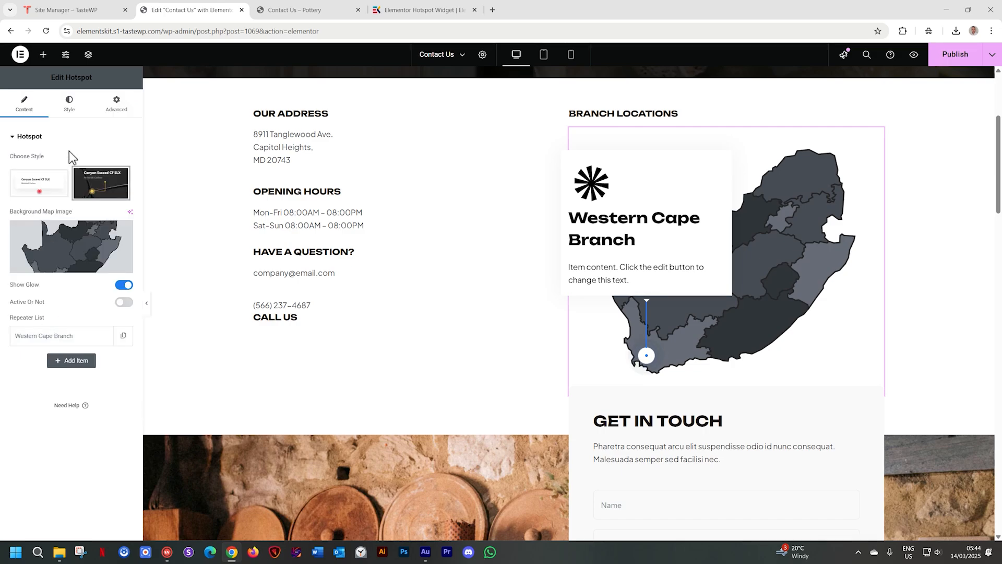
click(73, 111)
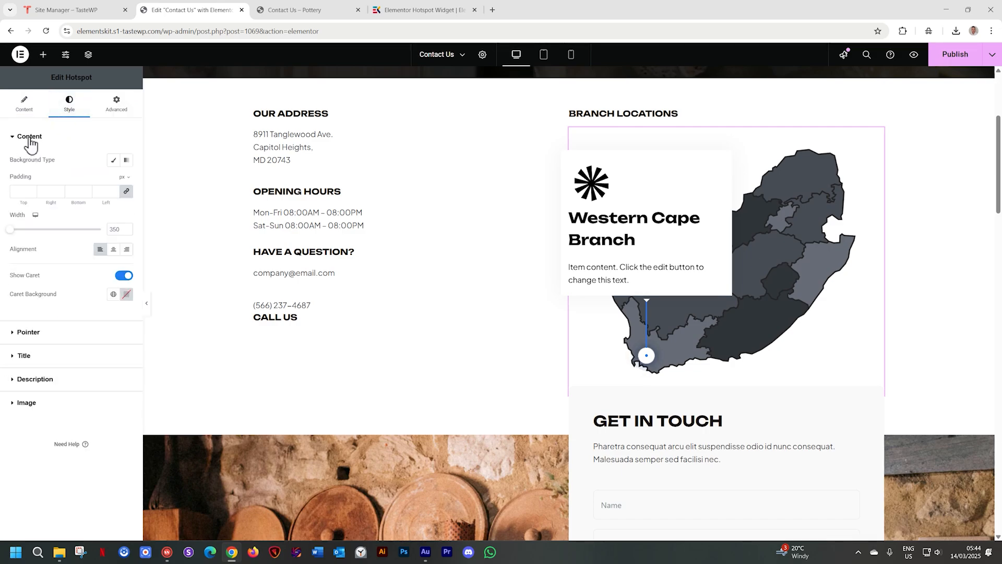
click(22, 356)
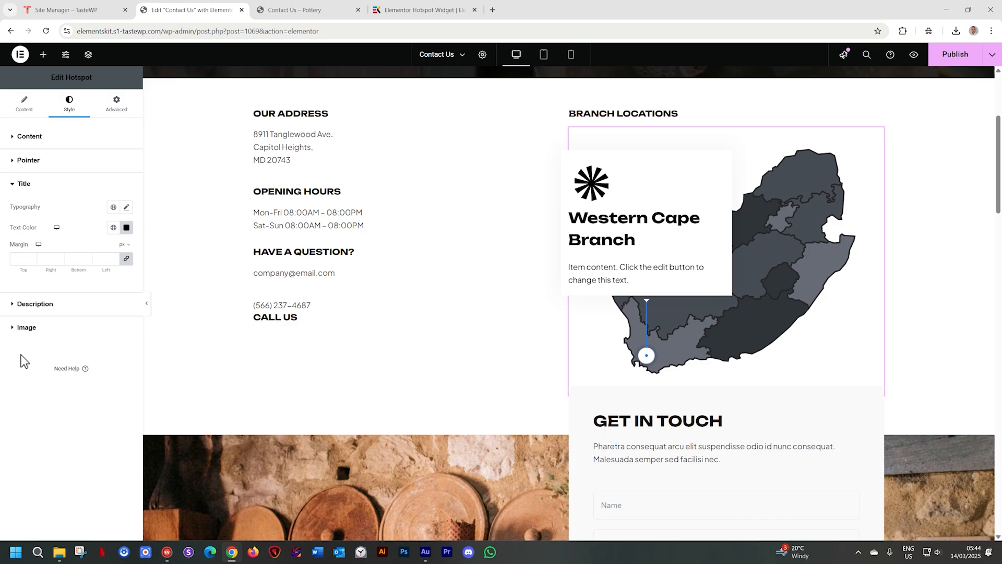
click(126, 207)
click(109, 283)
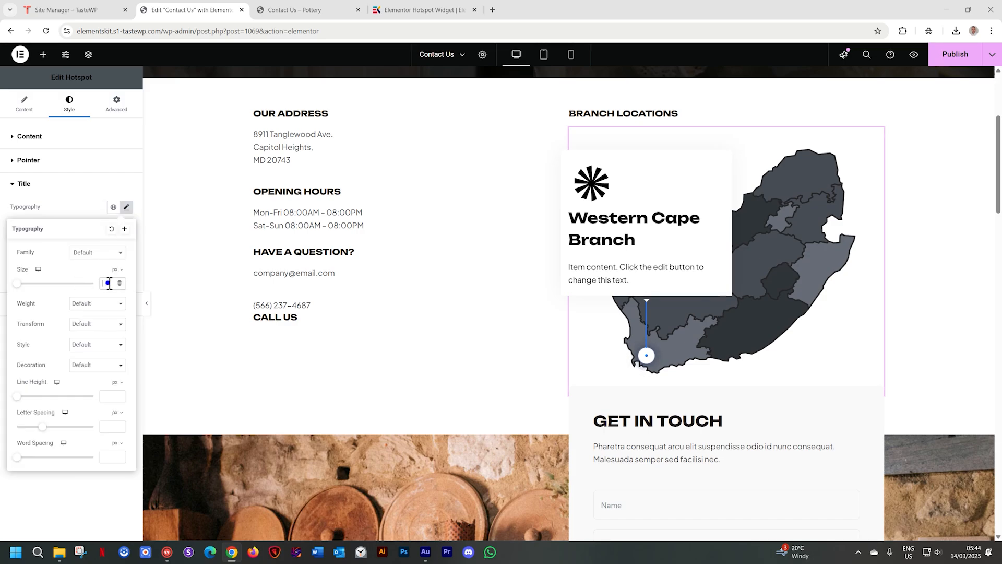
text(18)
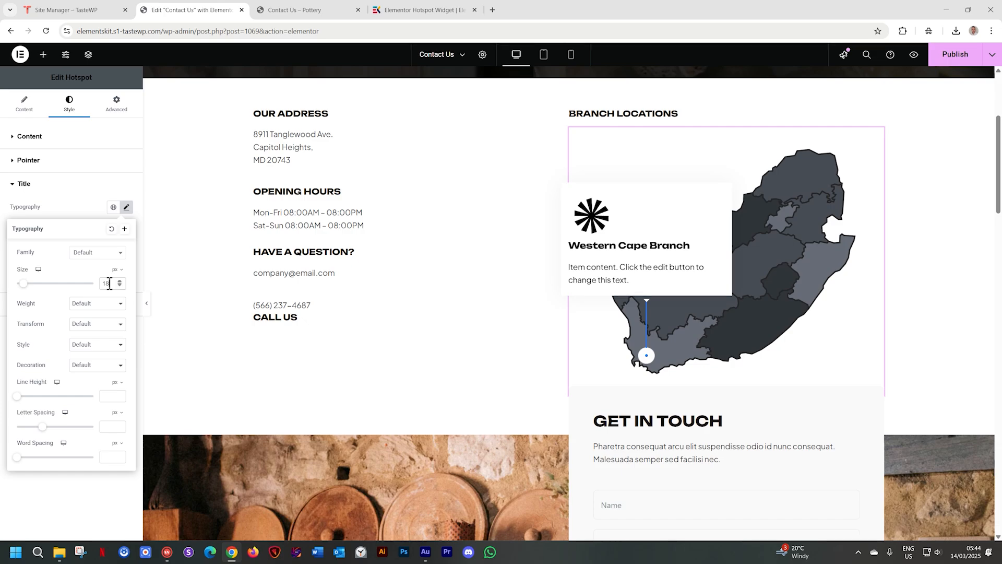
click(127, 208)
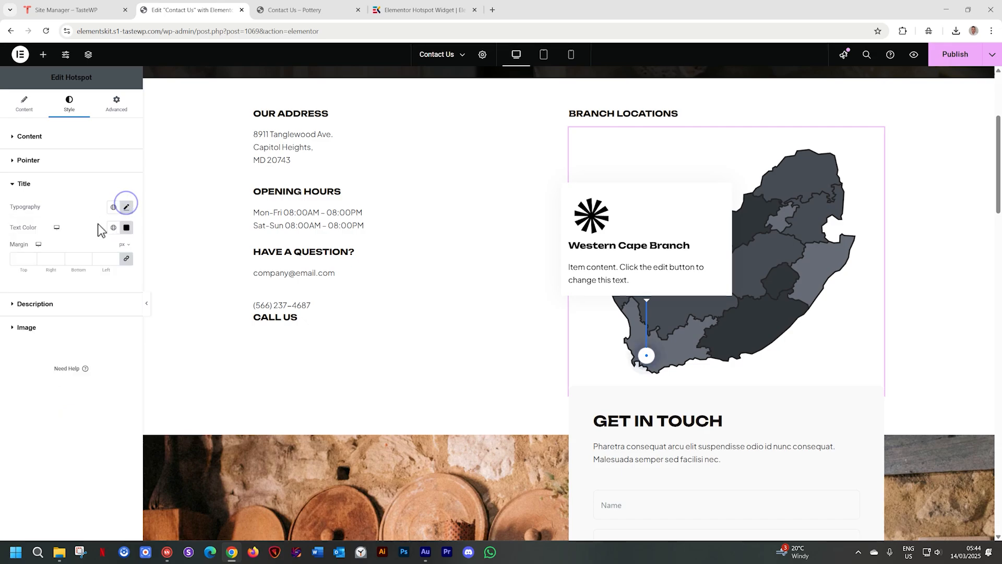
- Set the hotspot description's typography size to 16 px
click(31, 305)
click(127, 231)
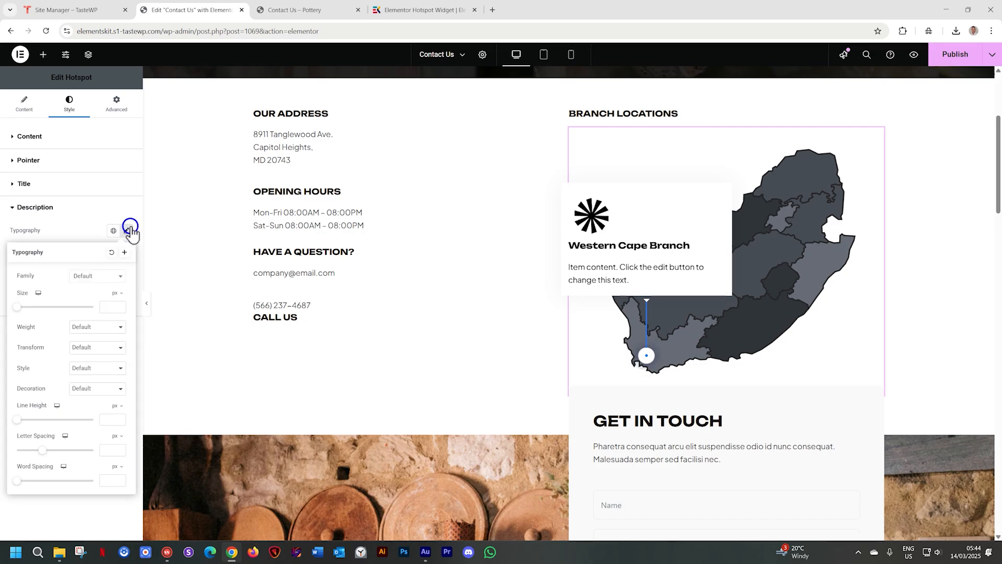
click(108, 310)
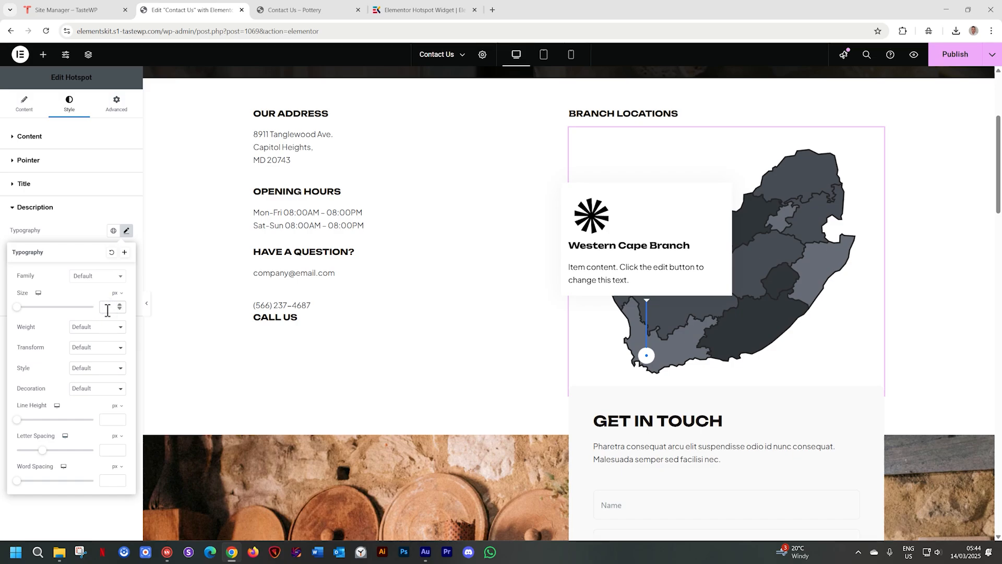
text(16)
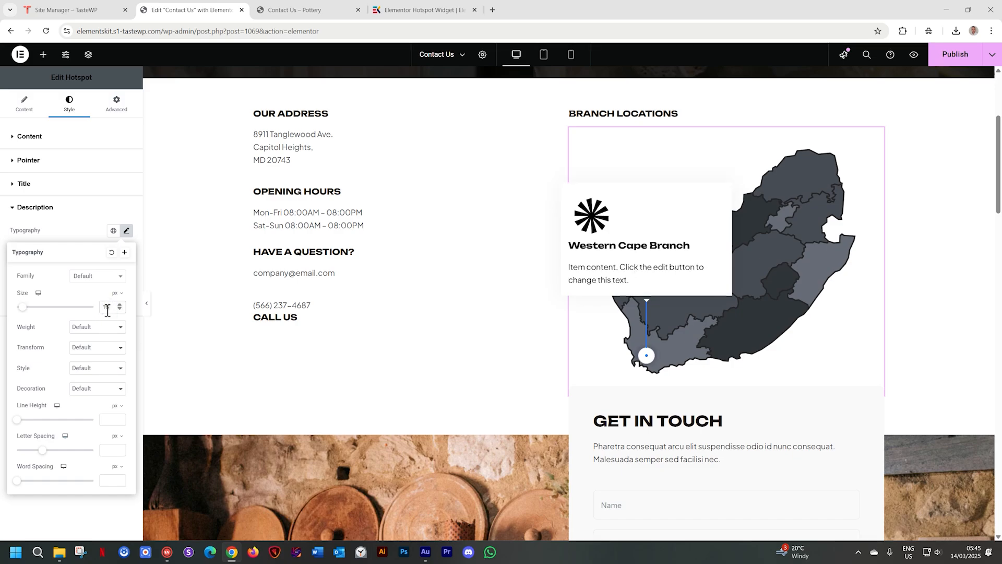
- Set the hotspot description's text color to a medium grey
click(128, 231)
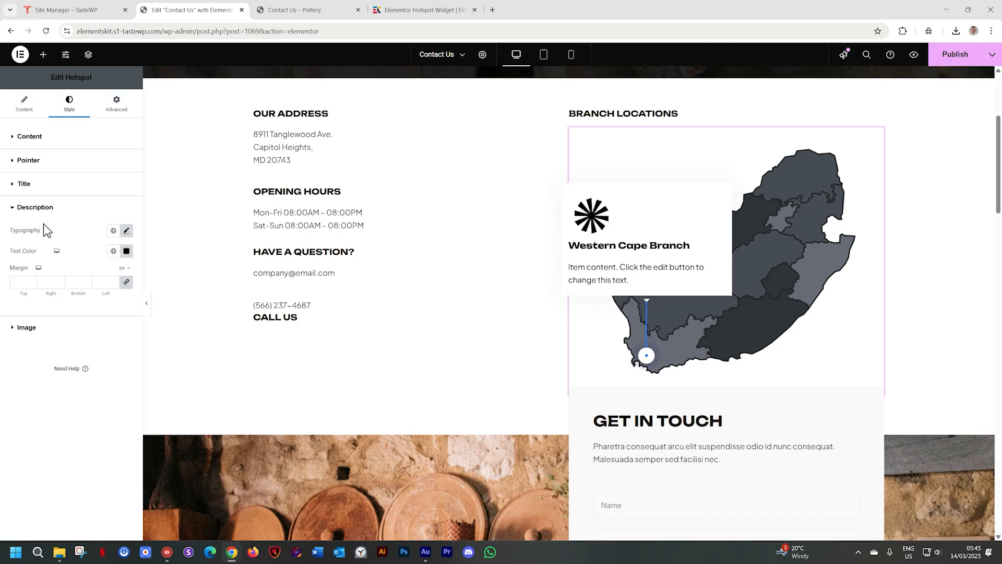
click(127, 251)
click(72, 327)
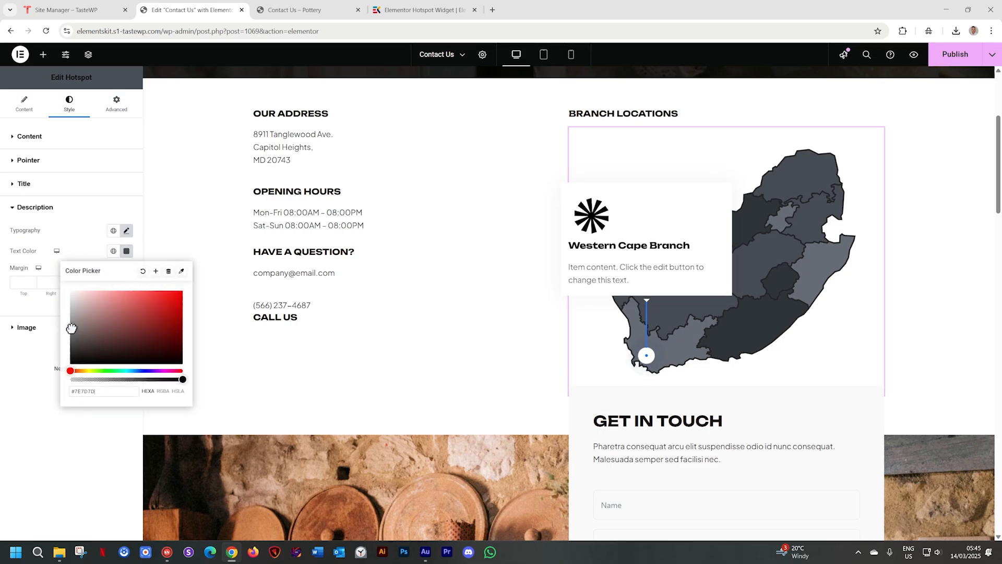
drag(71, 328, 69, 324)
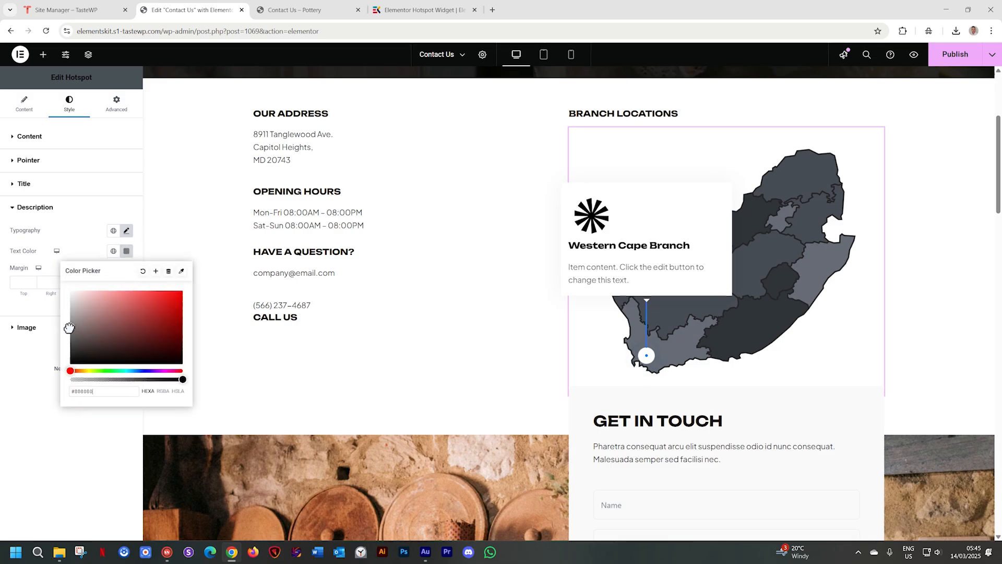
click(136, 245)
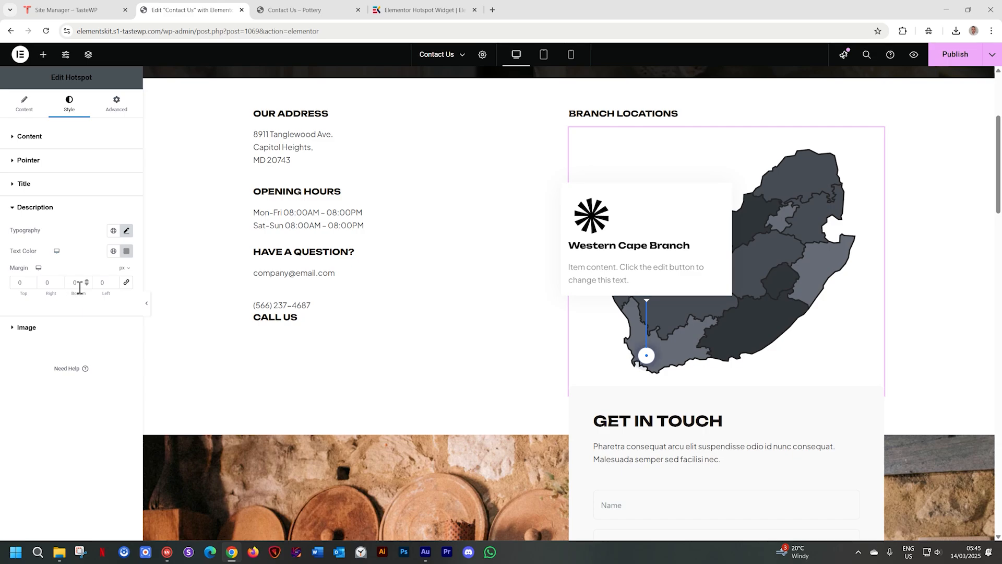
- Set the hotspot description's top margin to -10 px with its margins unlinked, and unlink the title's margins at 0 px
click(33, 284)
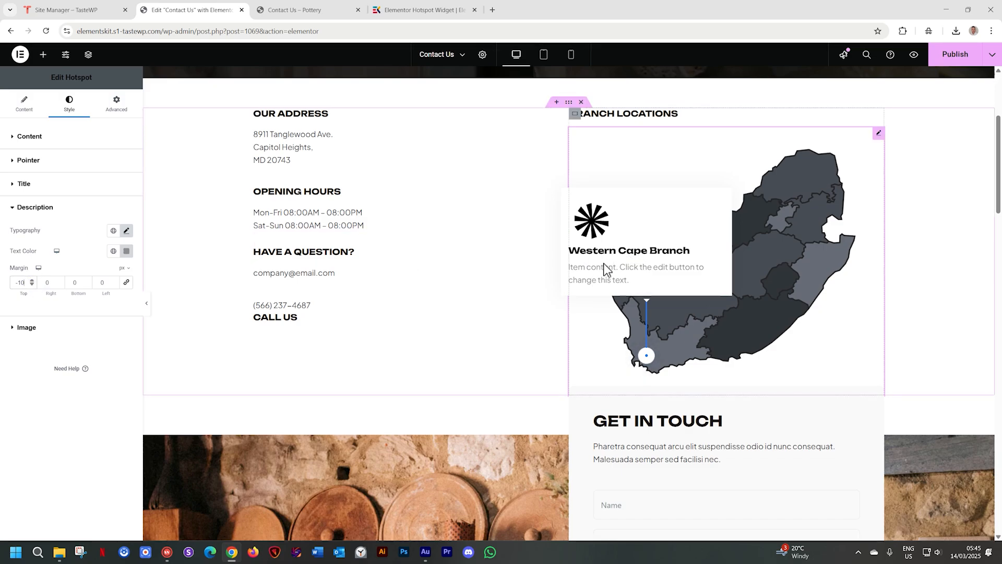
click(30, 185)
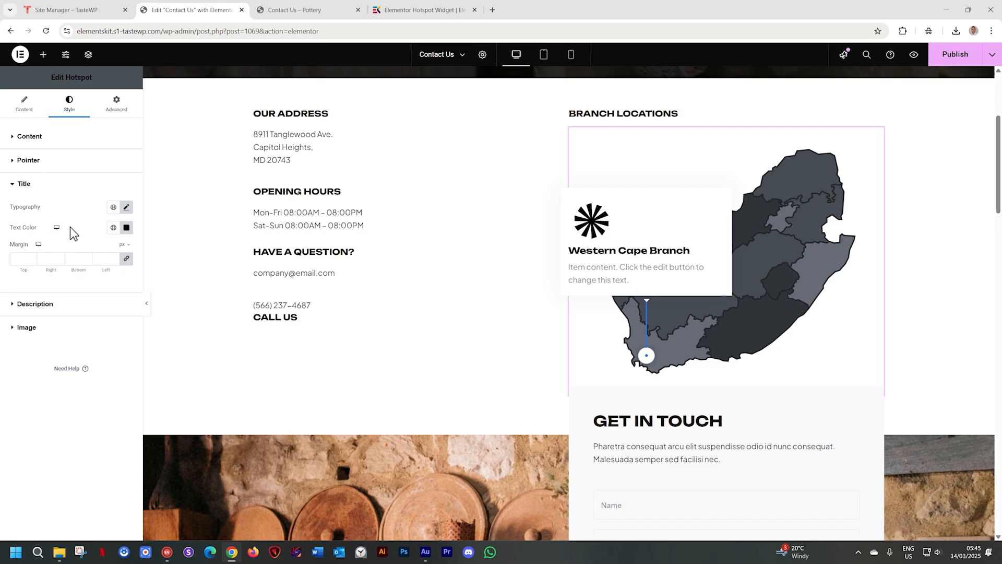
click(127, 260)
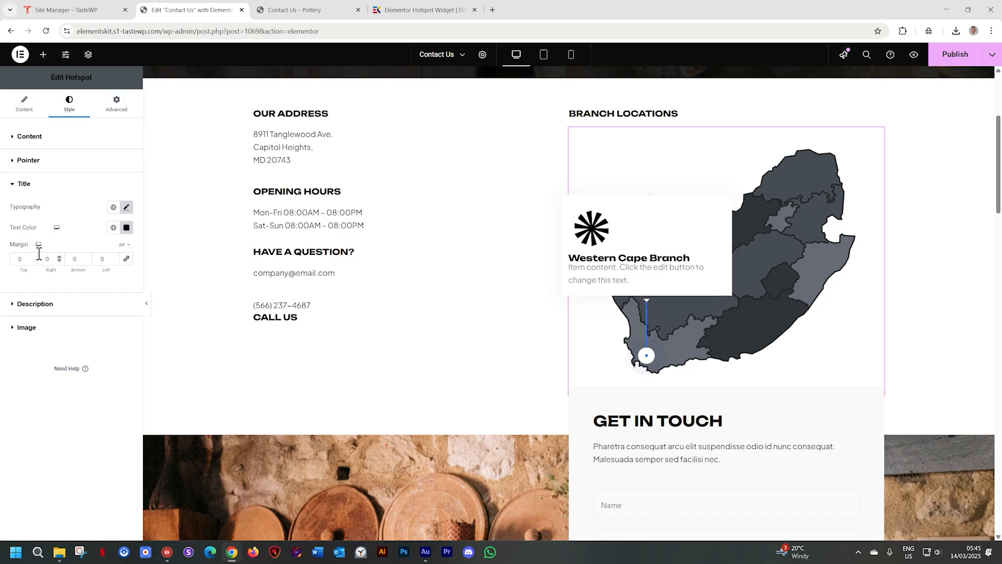
- Relink the hotspot description's margins and set all four sides to 0 px
click(27, 301)
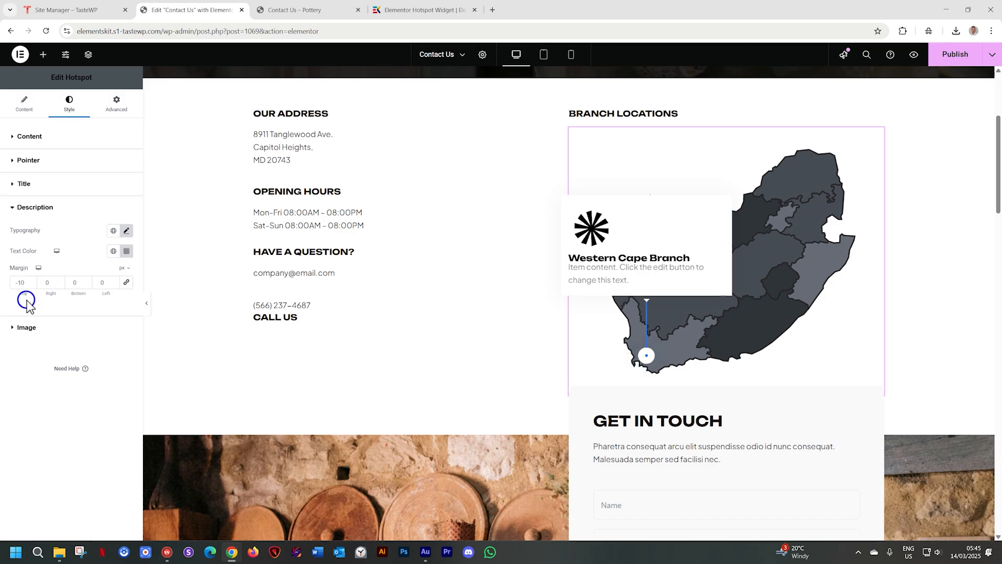
click(126, 282)
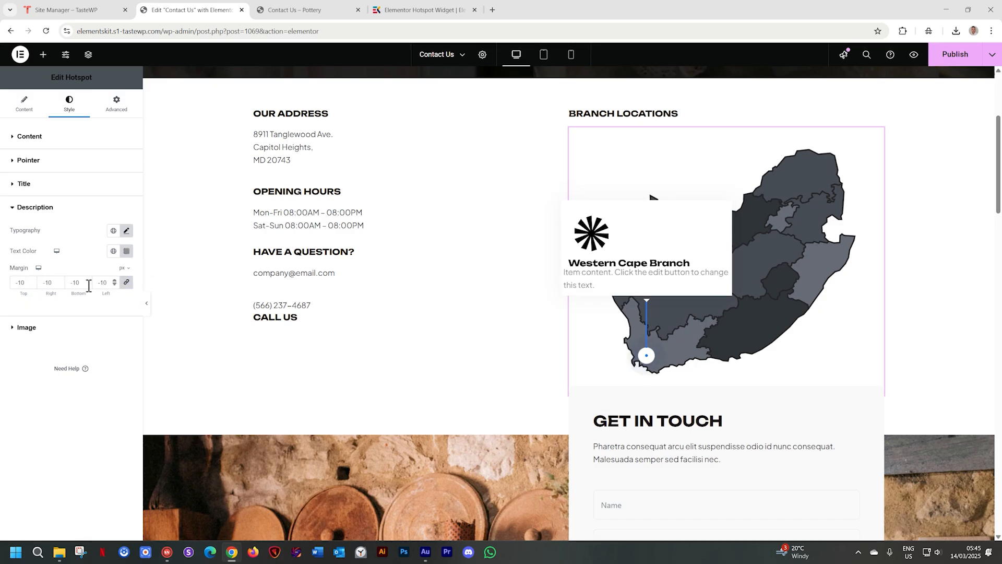
click(47, 281)
text(0)
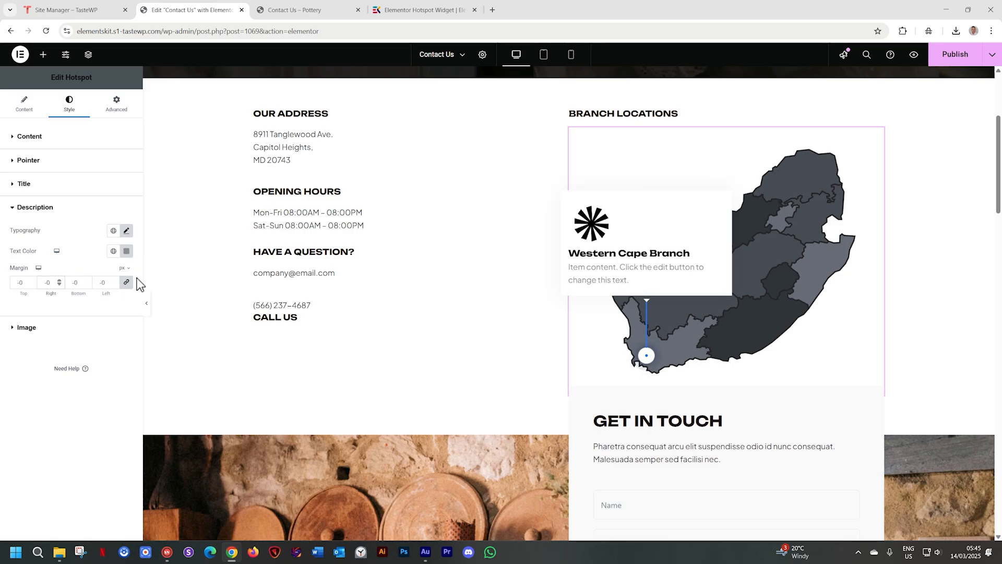
click(32, 208)
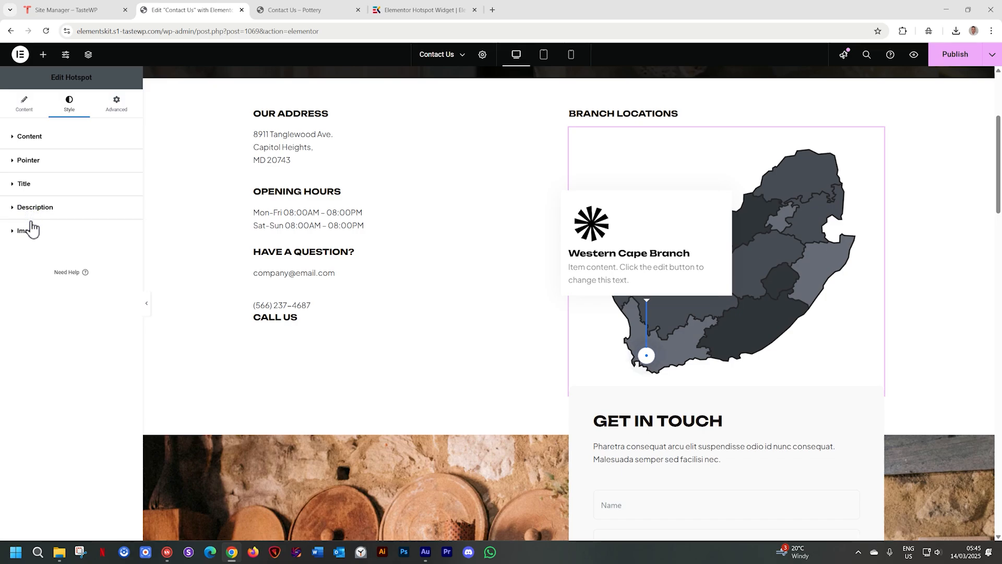
- Set the hotspot image's position to Left in the widget's image style settings
click(30, 237)
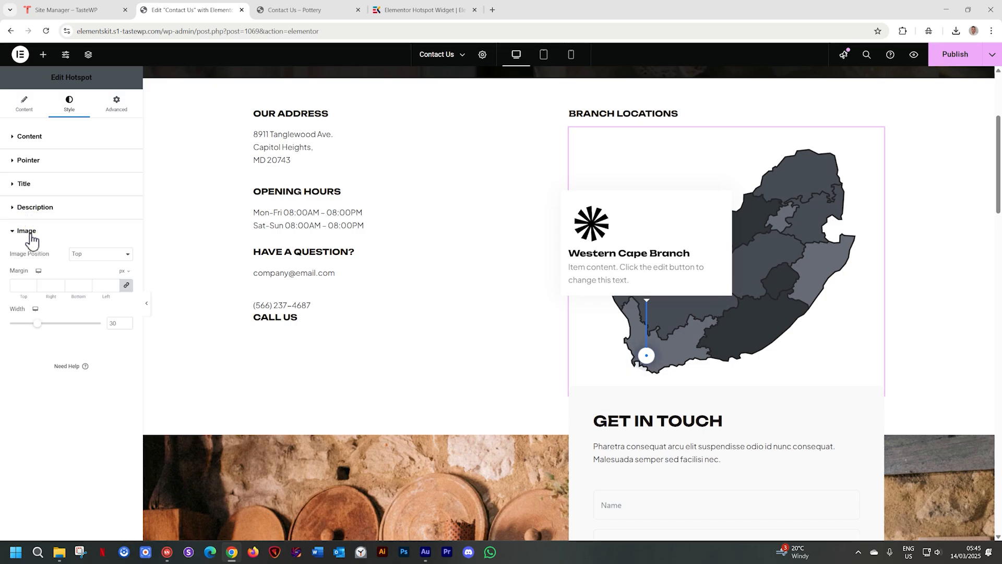
click(96, 256)
click(86, 278)
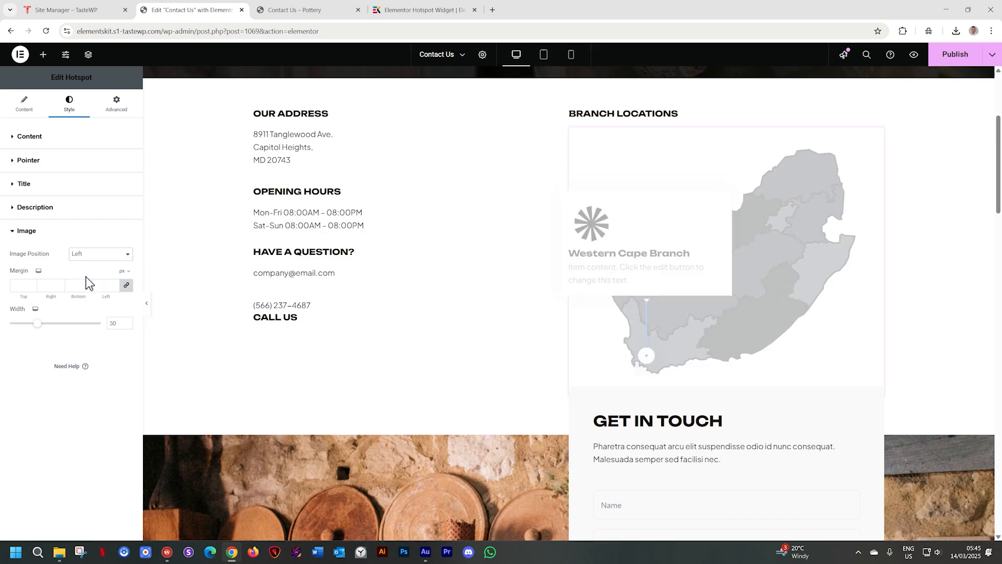
click(94, 254)
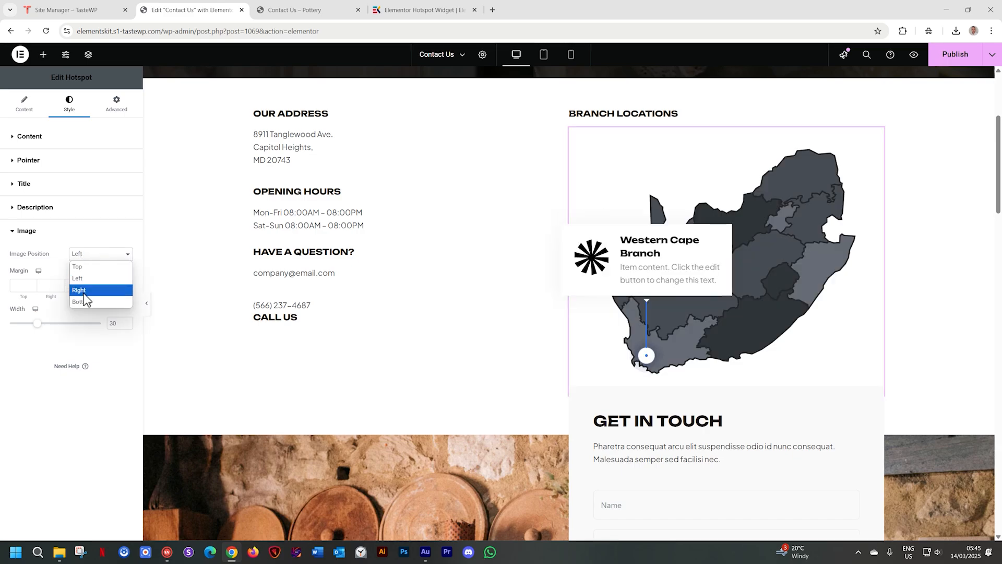
click(89, 233)
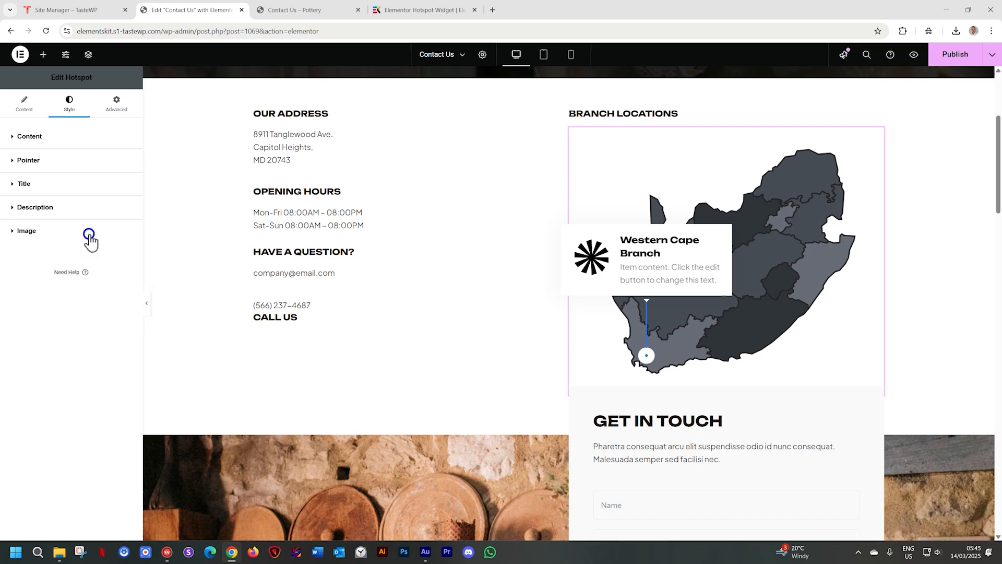
- Reduce the hotspot image's width to 17
click(30, 233)
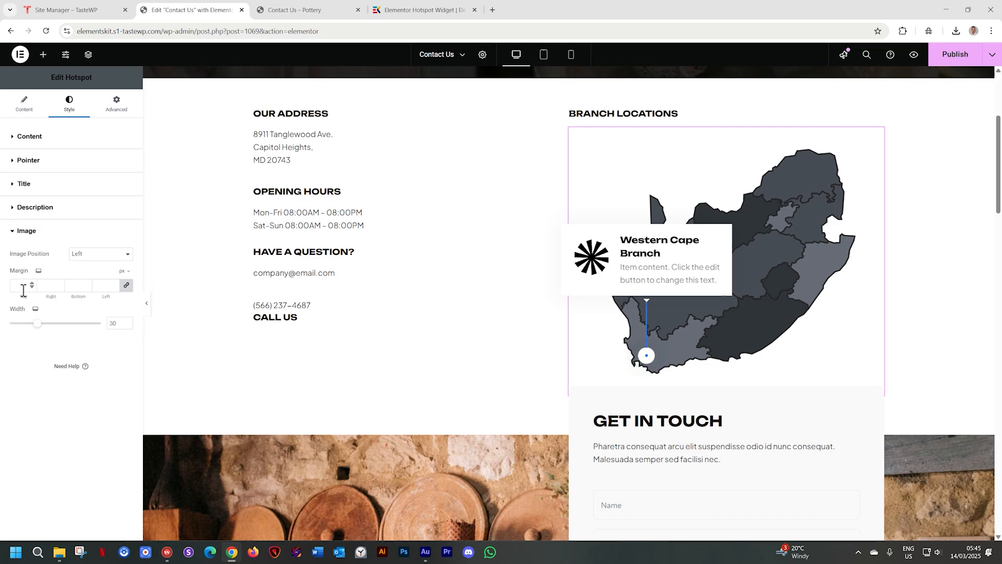
drag(34, 325, 25, 331)
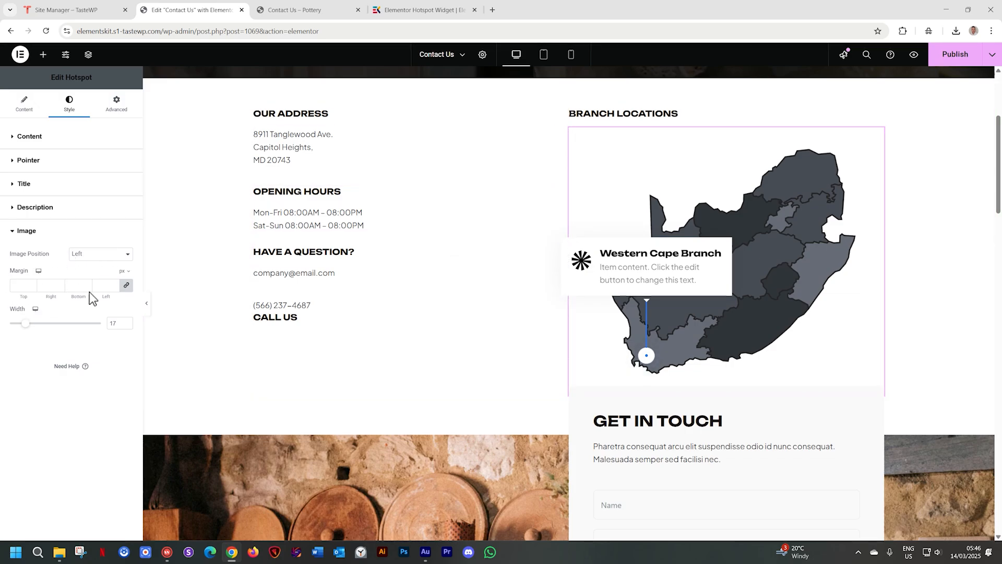
click(27, 231)
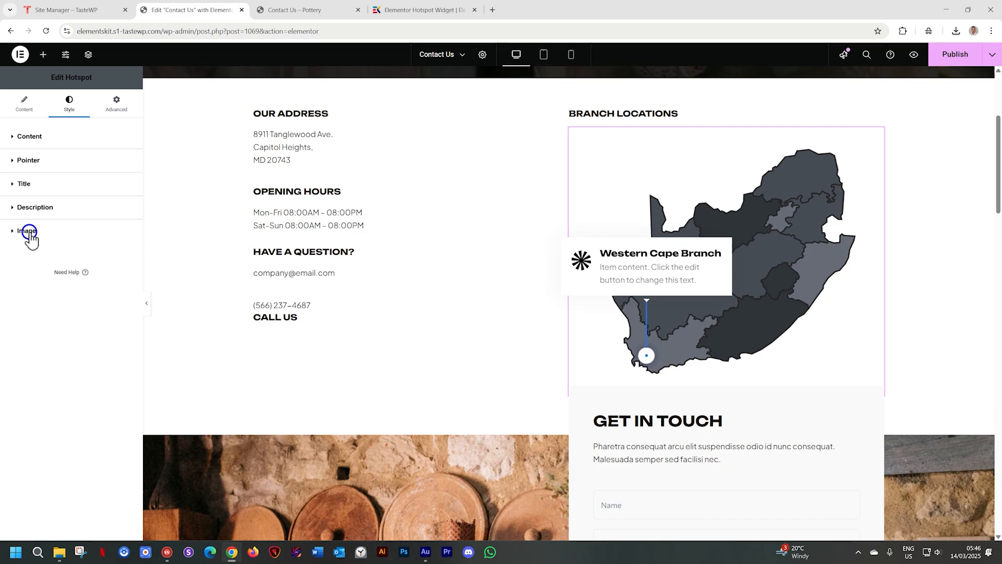
- Set the hotspot's pointer size to 34 in the pointer style settings
click(32, 162)
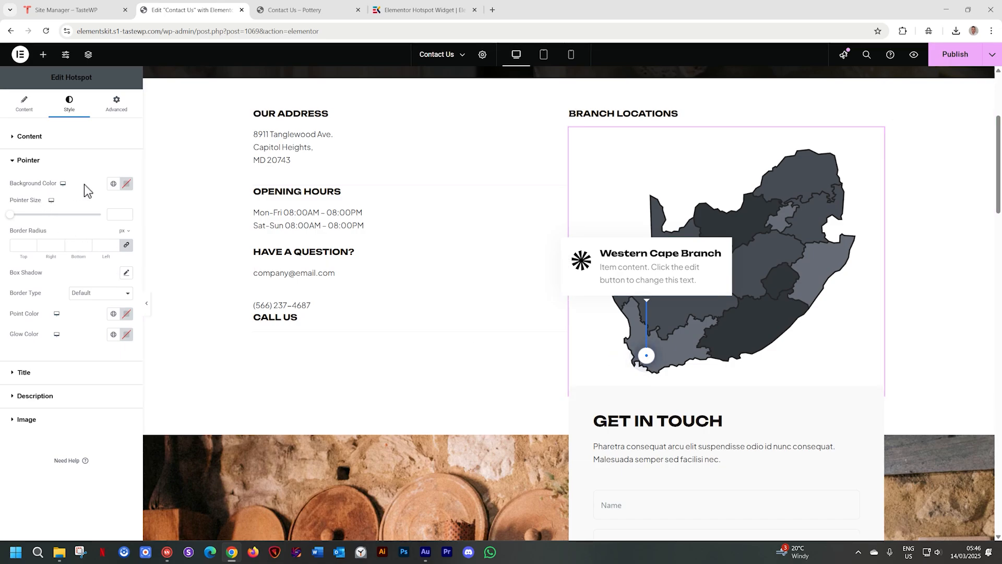
click(15, 215)
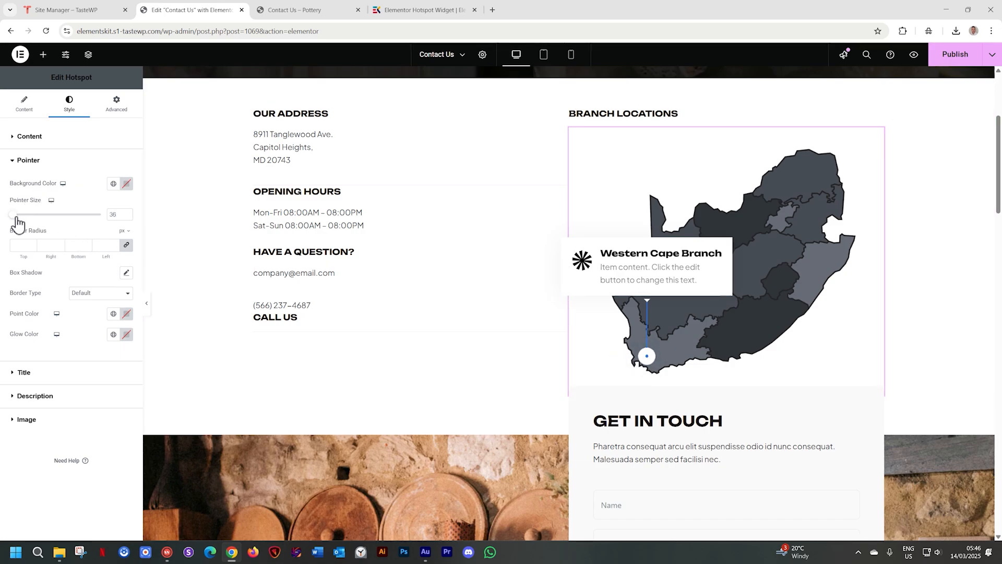
mouse_move(17, 222)
mouse_down()
mouse_move(89, 223)
mouse_move(11, 222)
mouse_up()
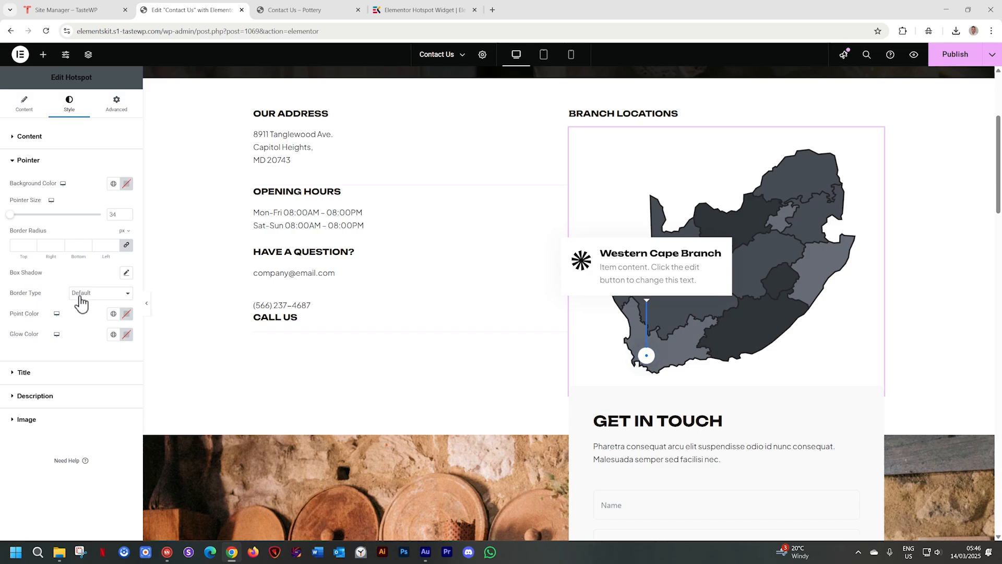
- Set the hotspot's point color to bright yellow, #FFF300
click(126, 314)
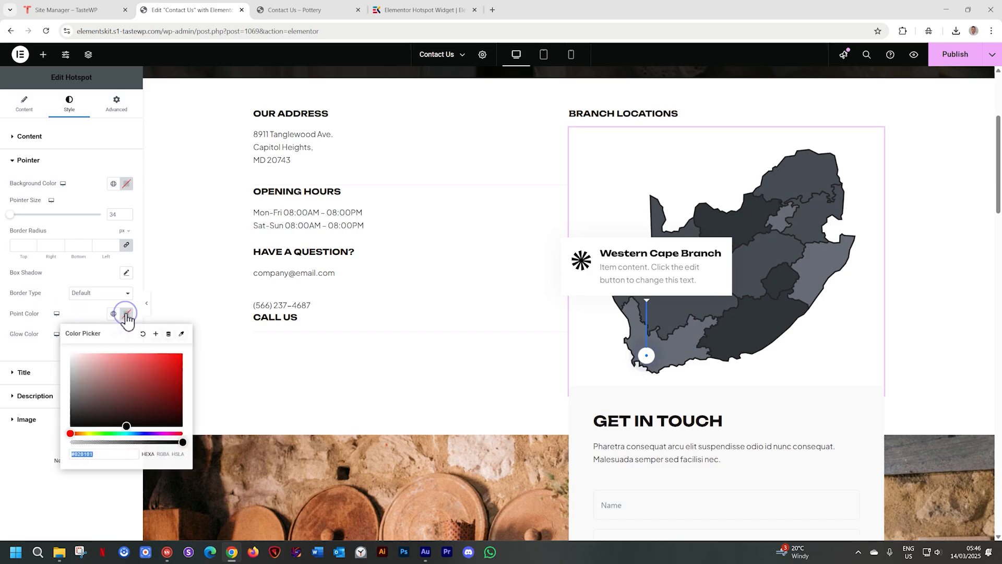
click(88, 434)
drag(135, 386, 182, 354)
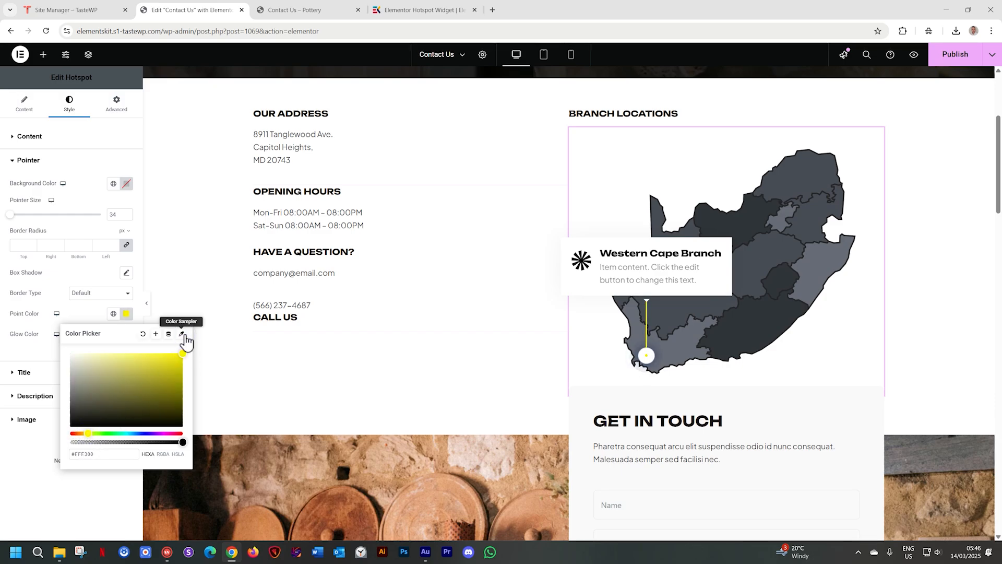
click(139, 307)
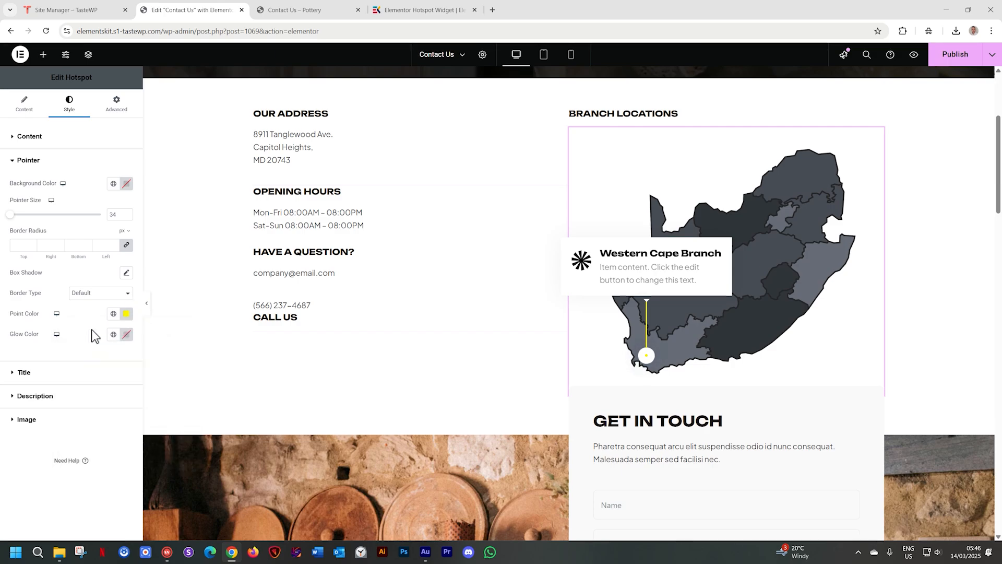
- Copy the point color's hex code #FFF300 and apply it as the hotspot's glow color
click(128, 340)
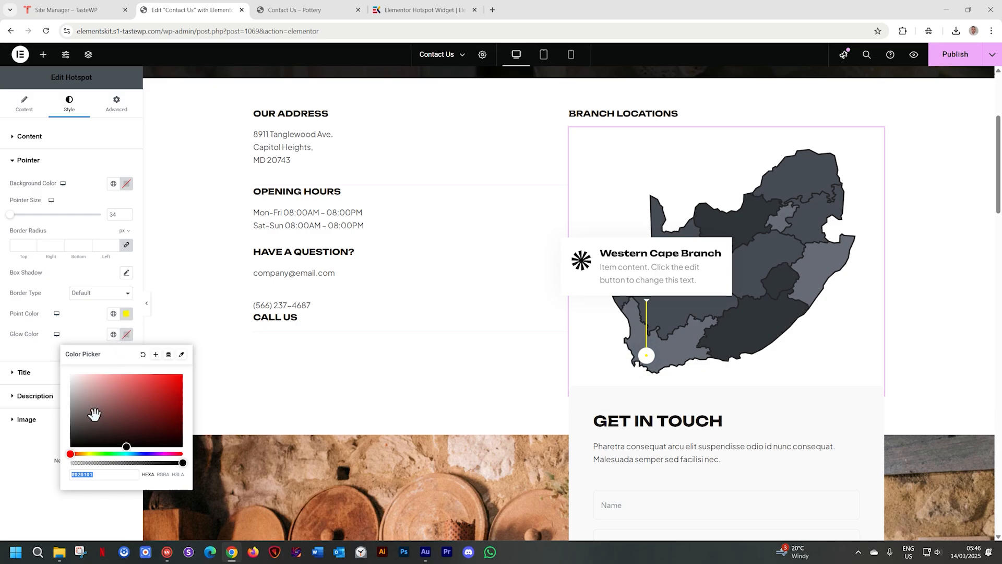
click(126, 314)
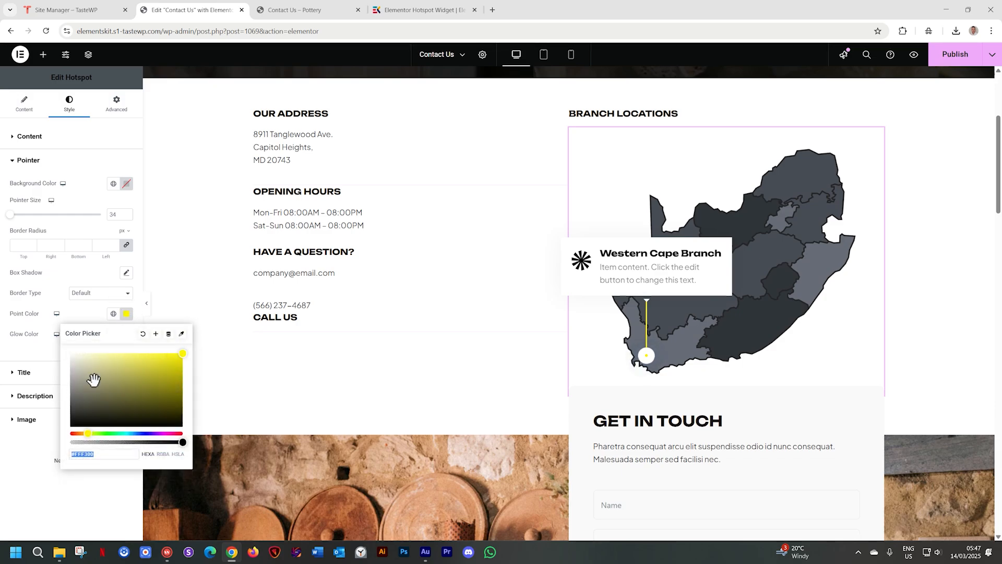
right_click(83, 458)
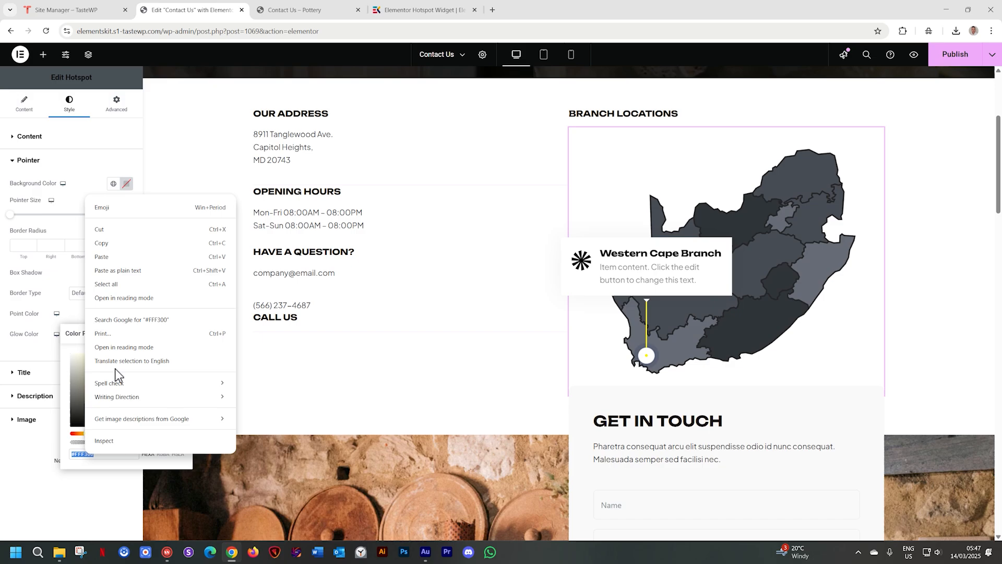
click(108, 244)
click(127, 334)
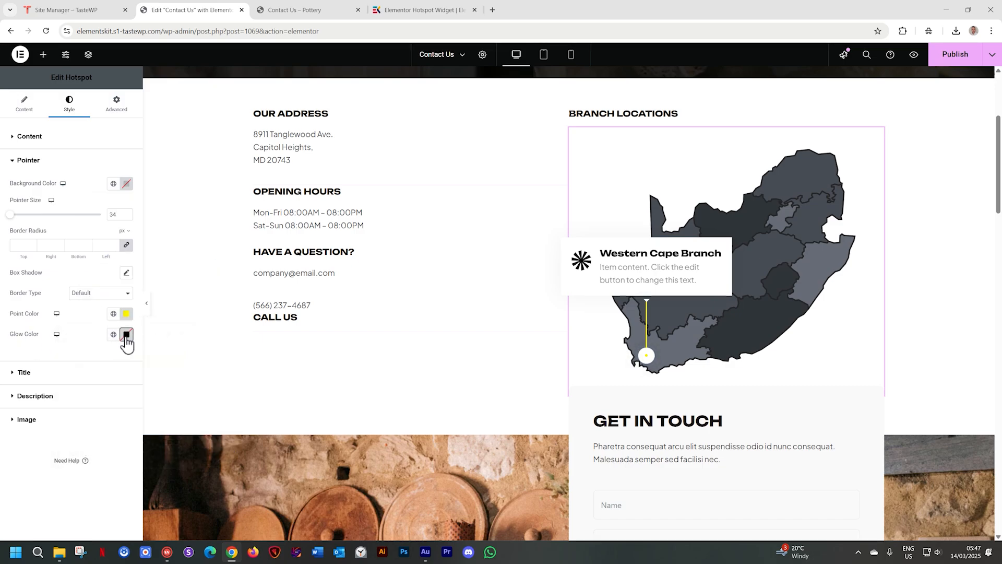
click(126, 334)
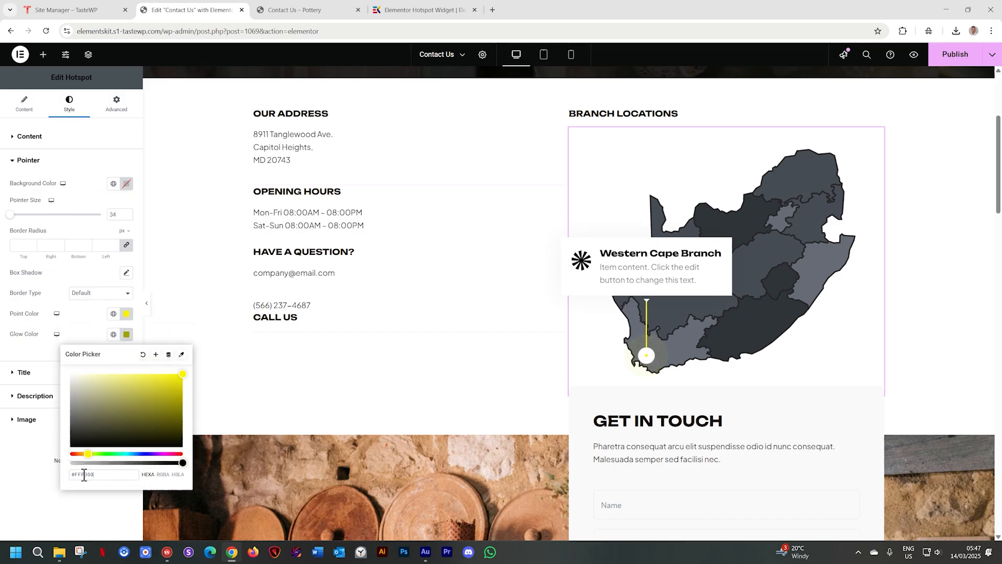
key(ctrl+v)
click(137, 330)
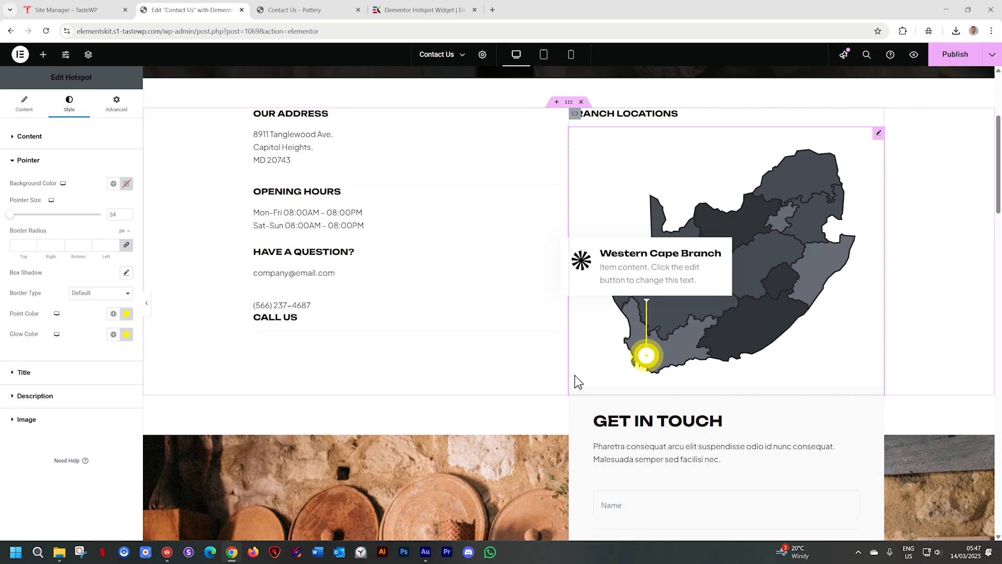
- Publish the Contact Us page and preview the styled hotspot in the Branch Locations section
click(954, 57)
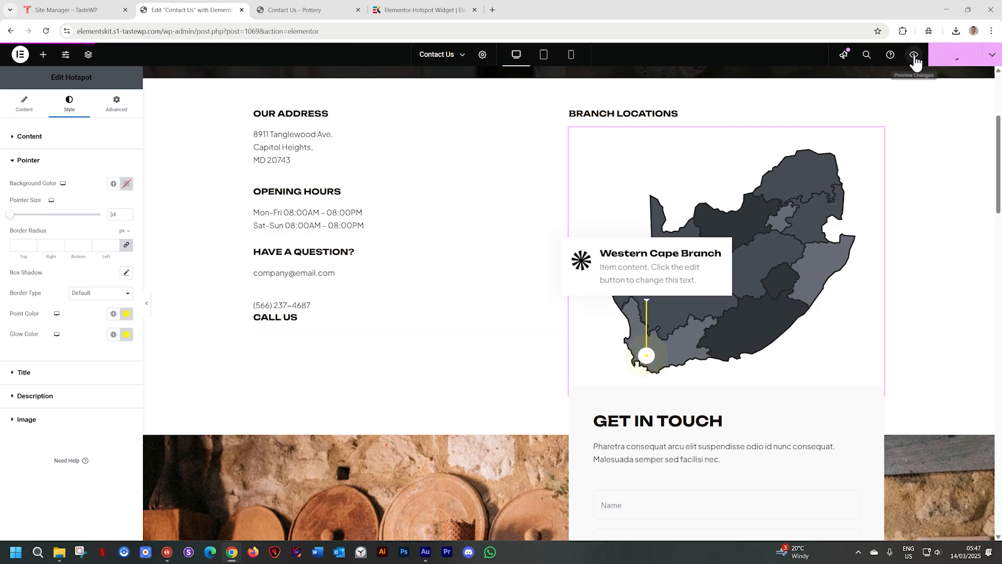
click(914, 56)
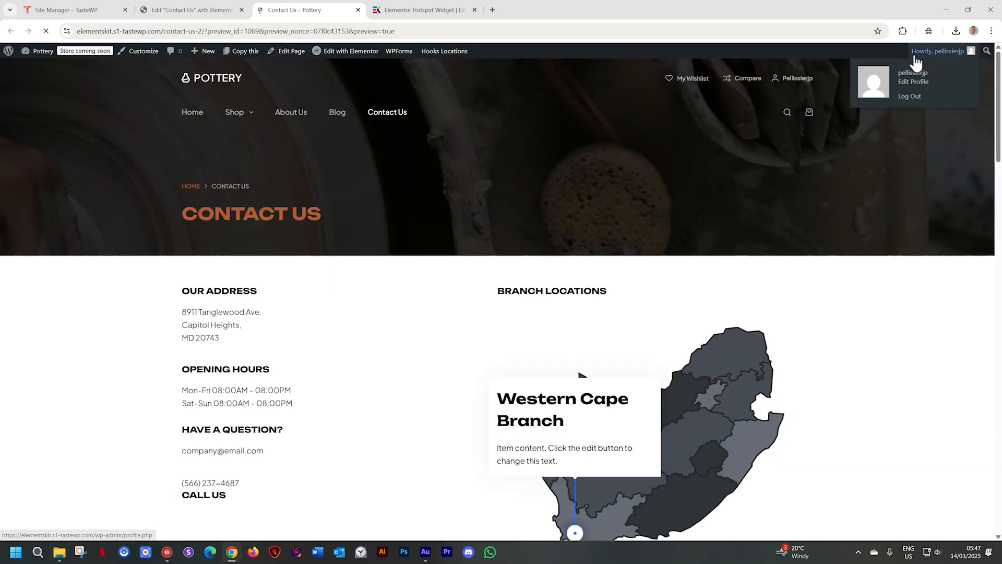
scroll(879, 255, down, 3)
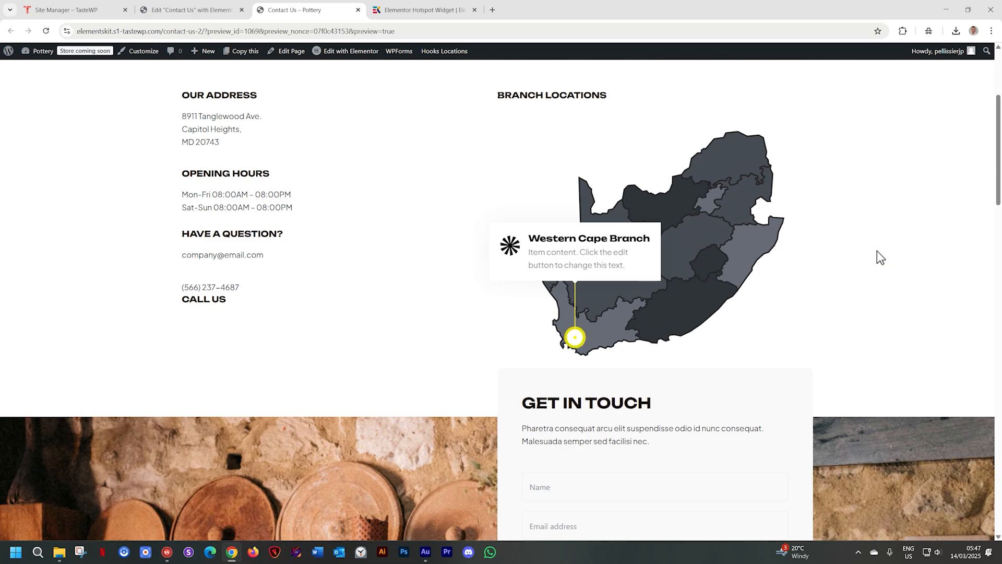
- Return to the Elementor editor, duplicate the Western Cape Branch hotspot item and title the copy Free State Store 1
click(214, 10)
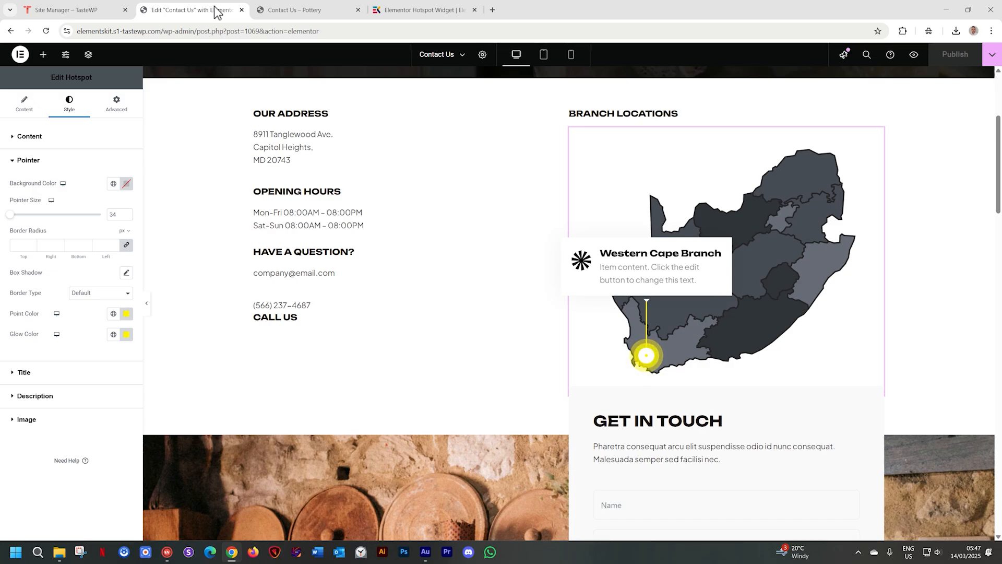
click(24, 106)
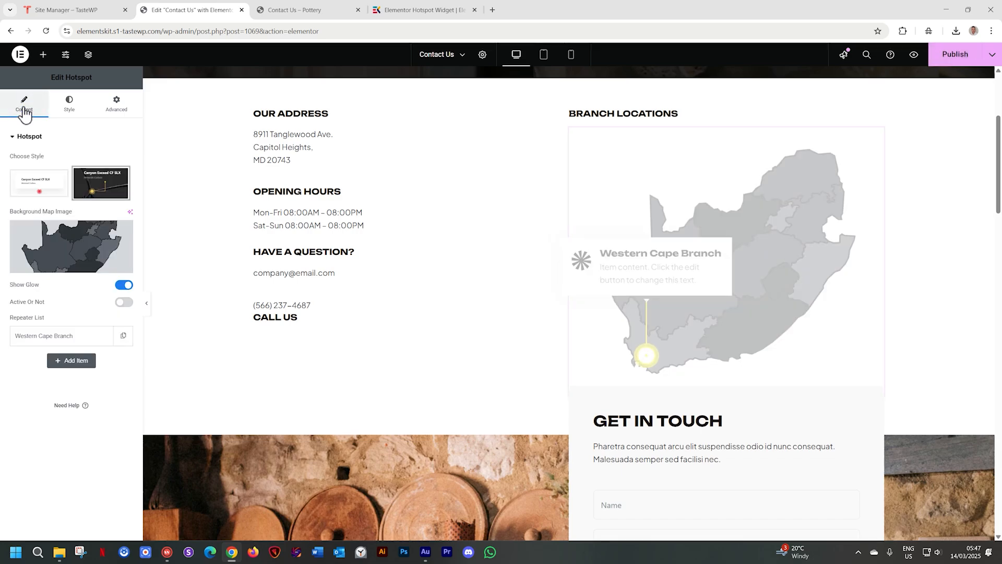
click(123, 335)
click(74, 364)
scroll(62, 360, down, 2)
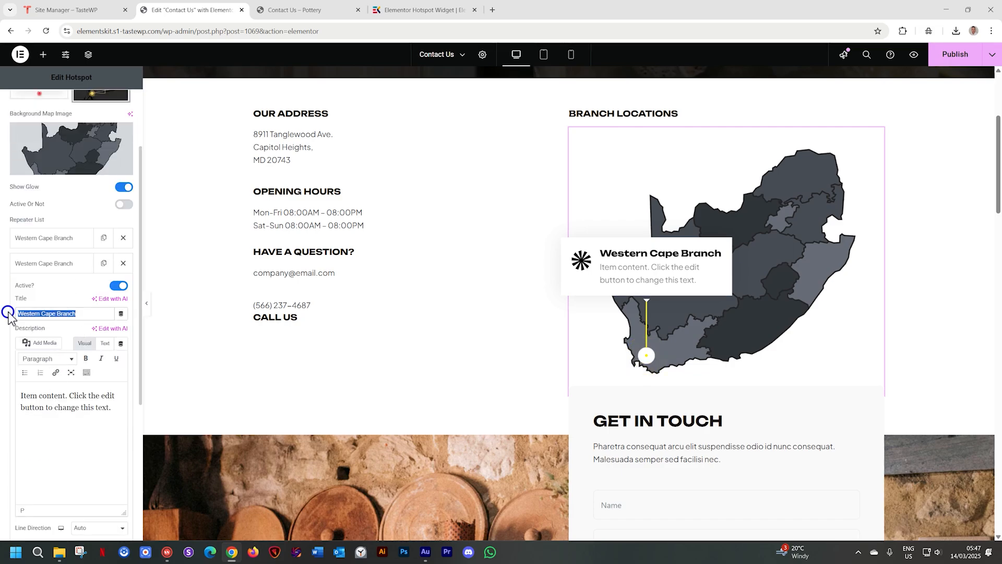
text(Free Sta)
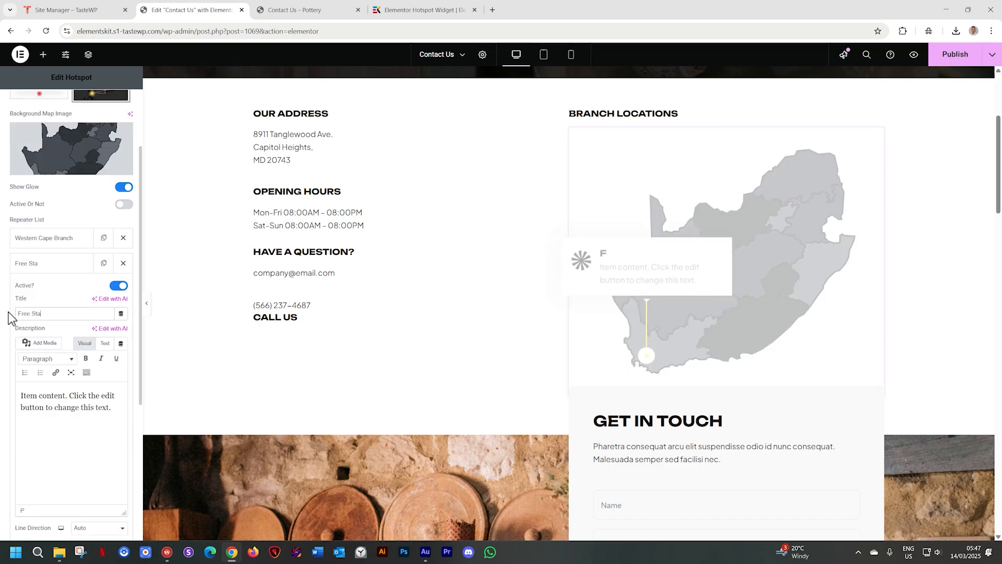
text(te Store 1)
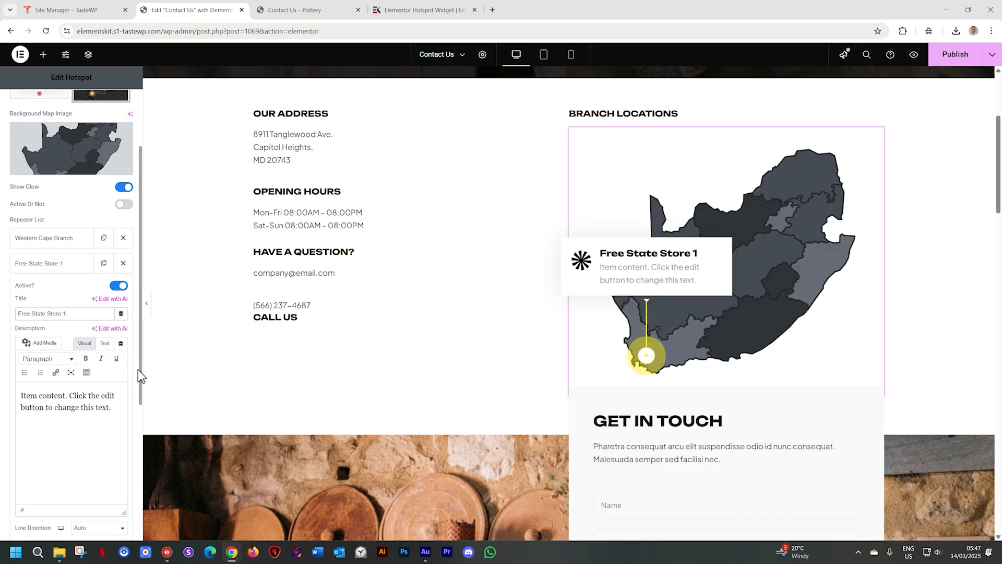
- Position the Free State Store 1 hotspot on the map at 56% left and 50% top
scroll(137, 369, down, 5)
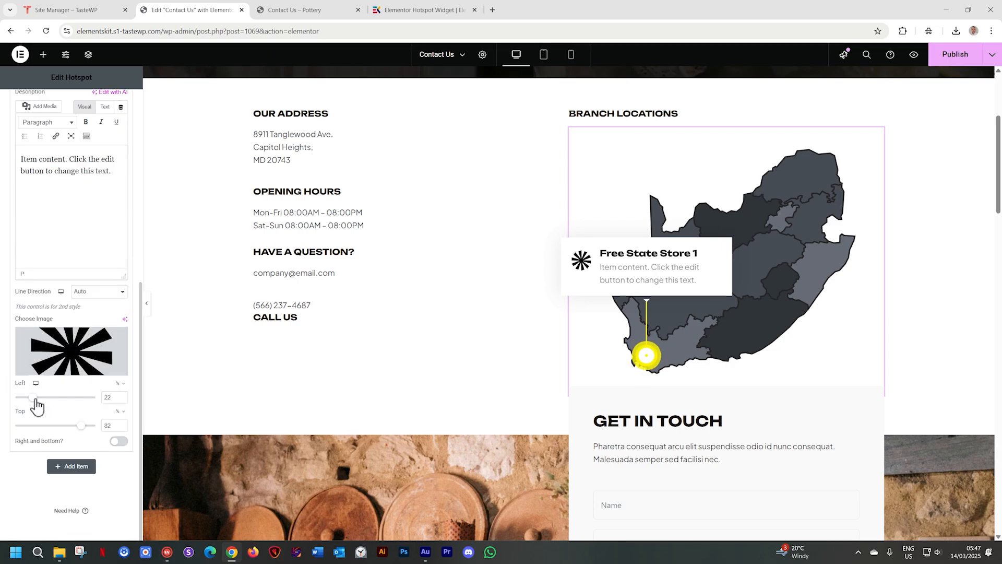
drag(35, 400, 60, 399)
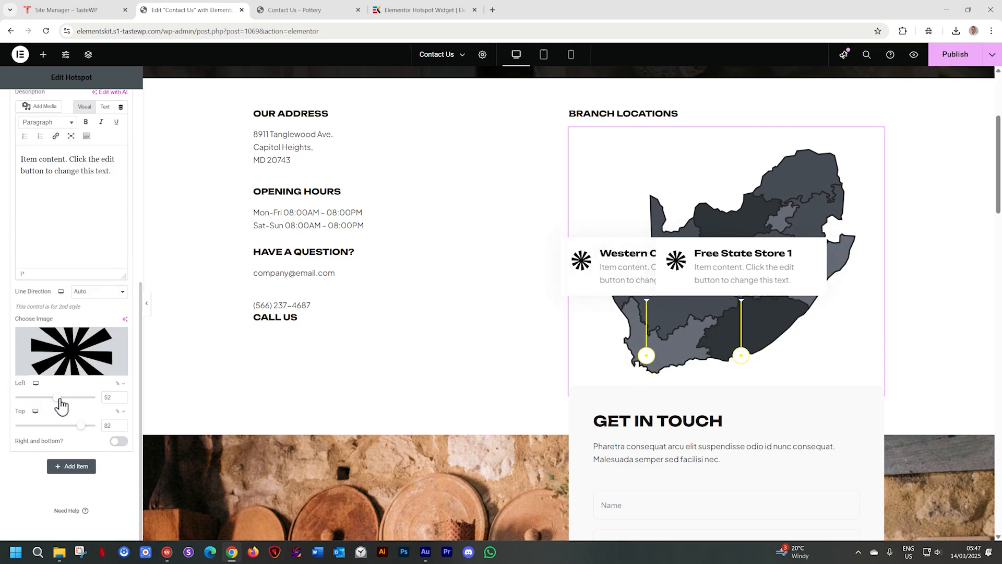
drag(81, 426, 60, 398)
click(54, 426)
click(54, 426)
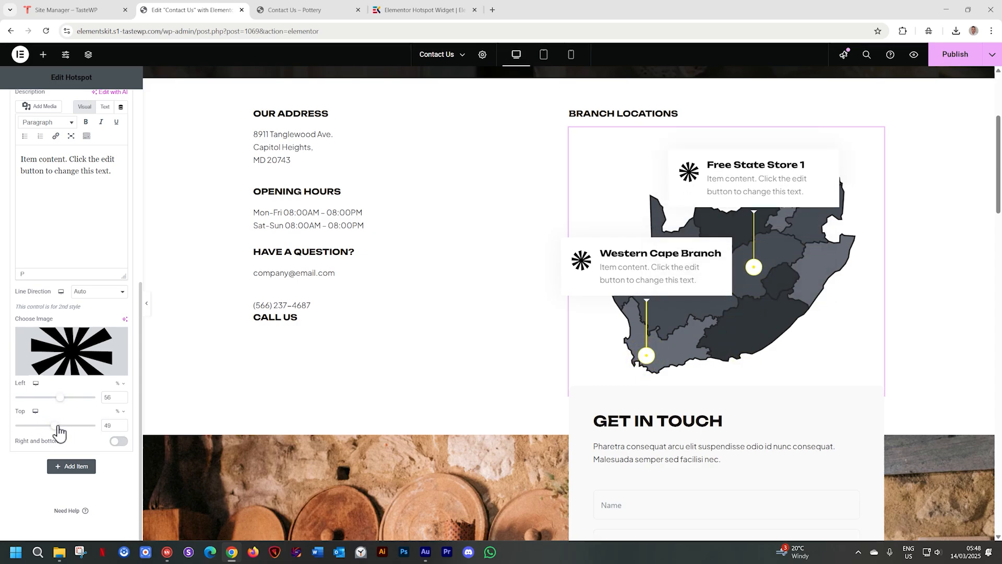
drag(58, 426, 61, 426)
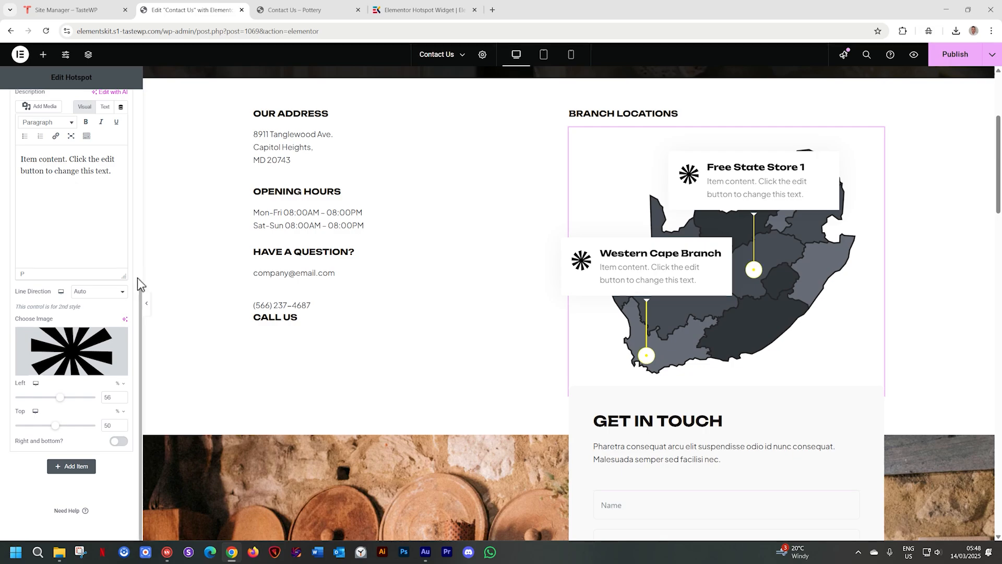
- Duplicate the Free State Store 1 hotspot item and title the copy Free State Store 2
scroll(139, 281, up, 3)
scroll(140, 283, up, 2)
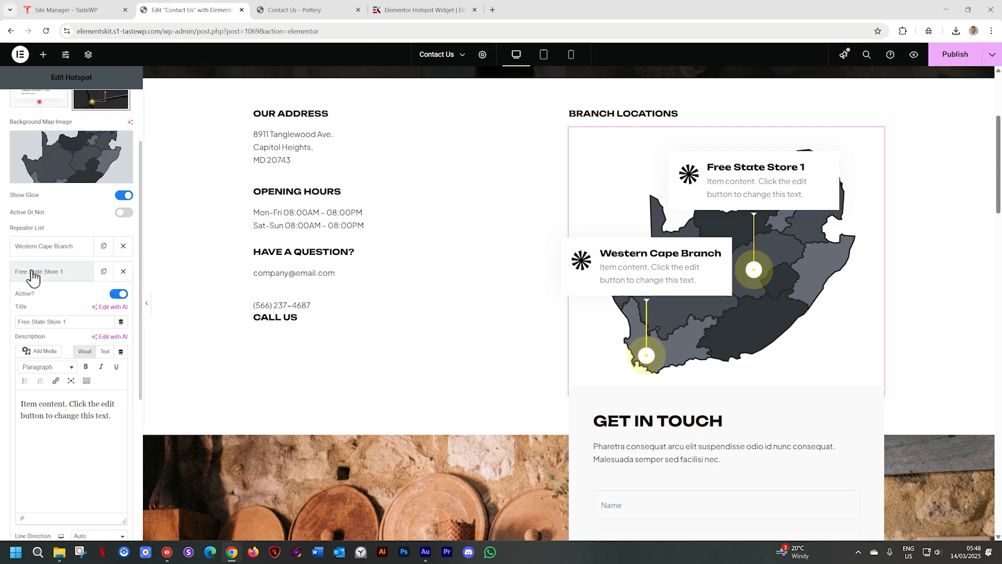
click(112, 271)
click(103, 272)
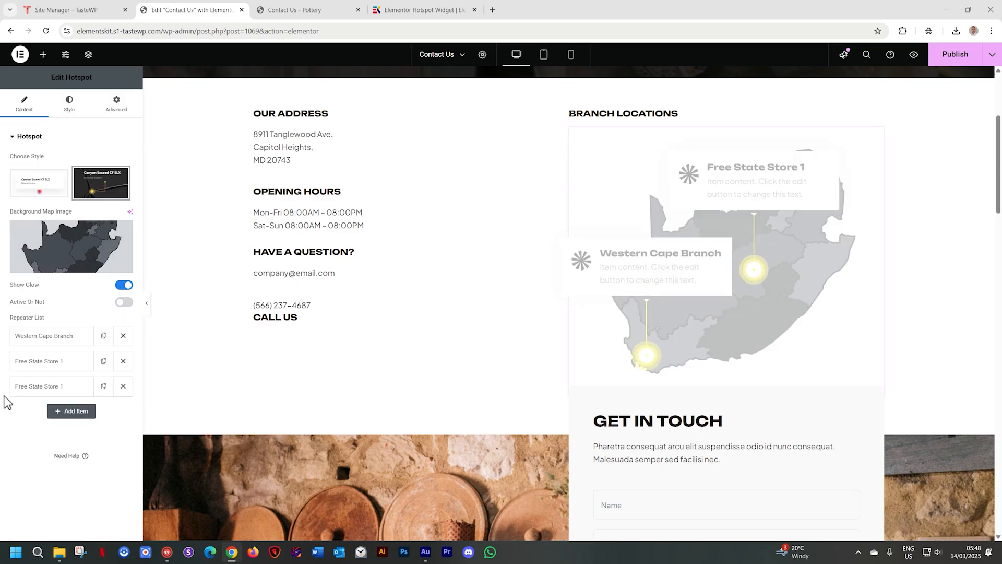
click(31, 386)
scroll(66, 399, down, 1)
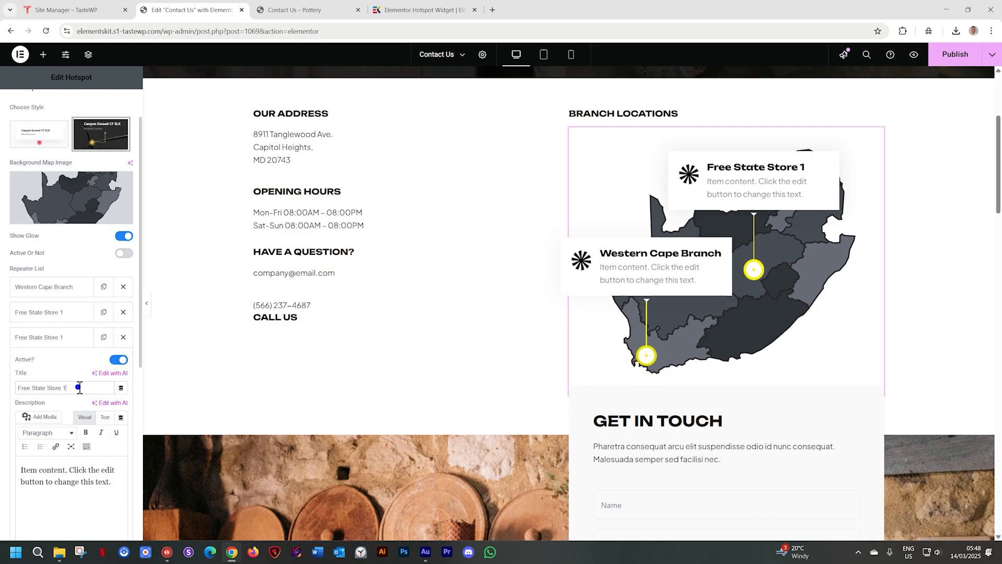
key(BackSpace)
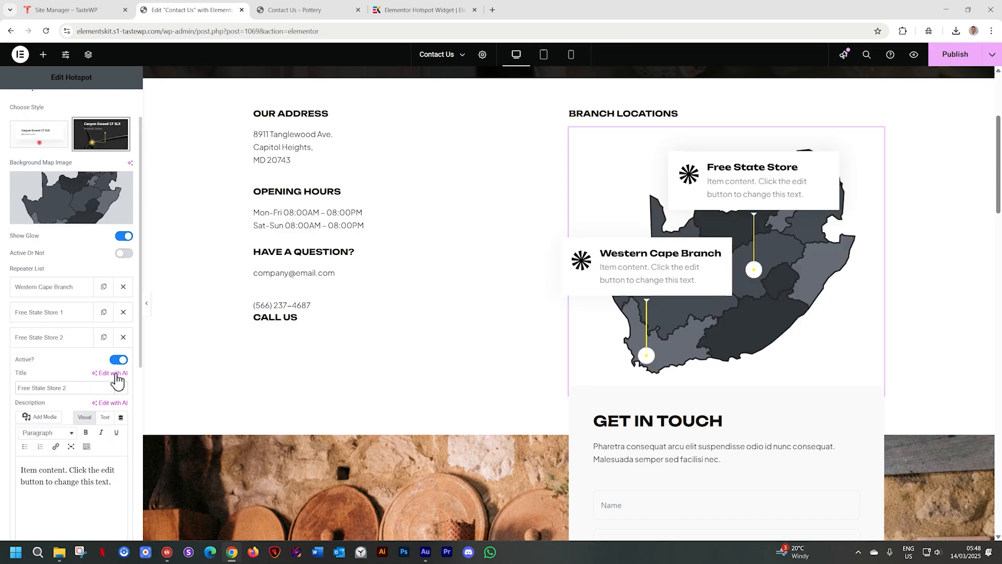
text(2)
- Position the Free State Store 2 hotspot on the map at 63% left and 42% top
scroll(140, 358, down, 5)
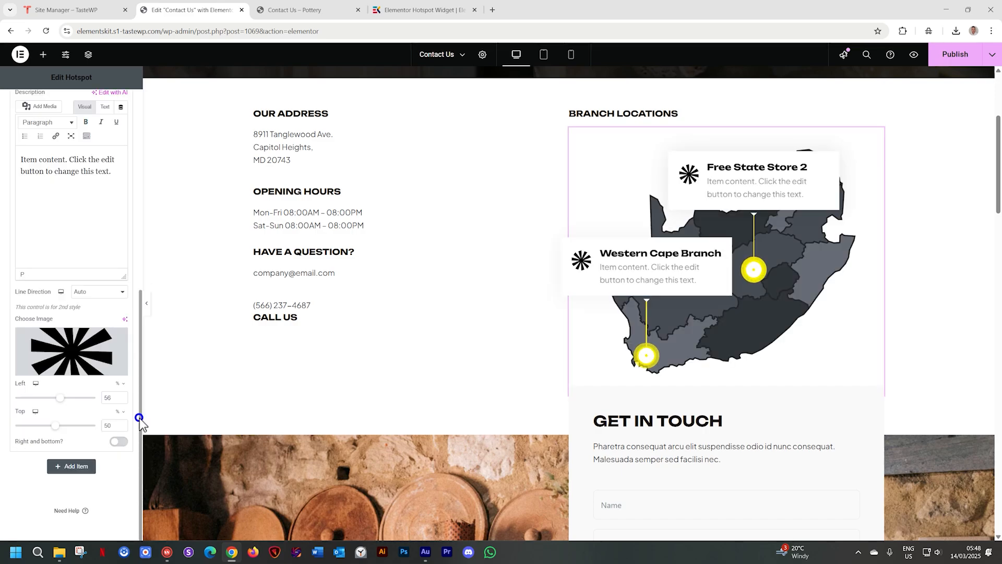
drag(61, 405, 51, 432)
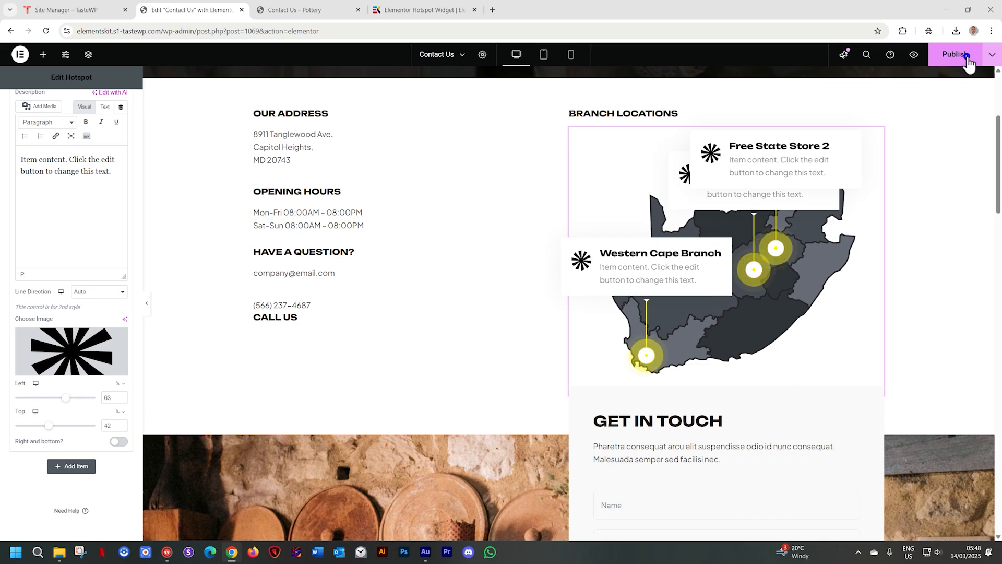
- Publish the Contact Us page and preview the three branch hotspots in the Branch Locations section
click(967, 59)
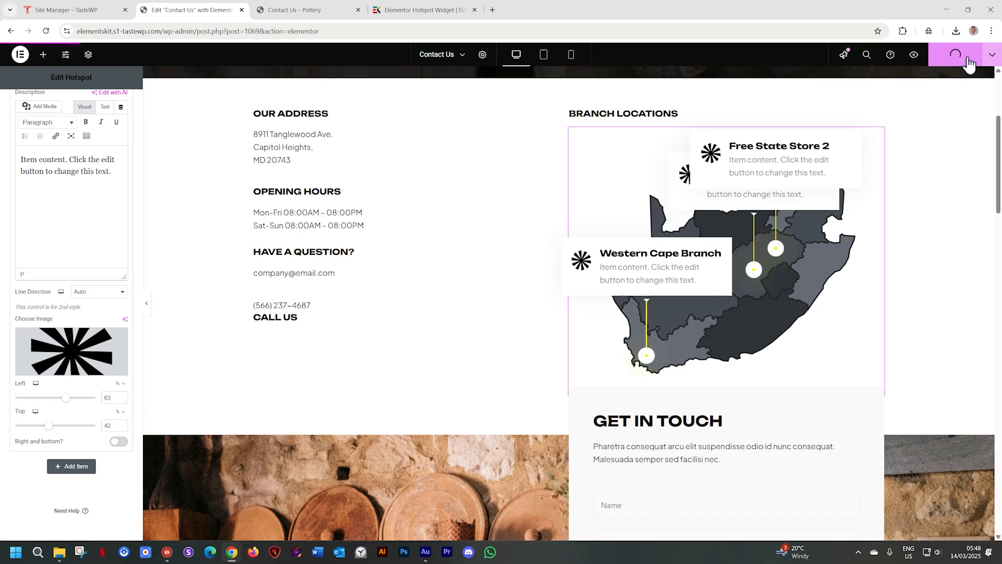
click(915, 60)
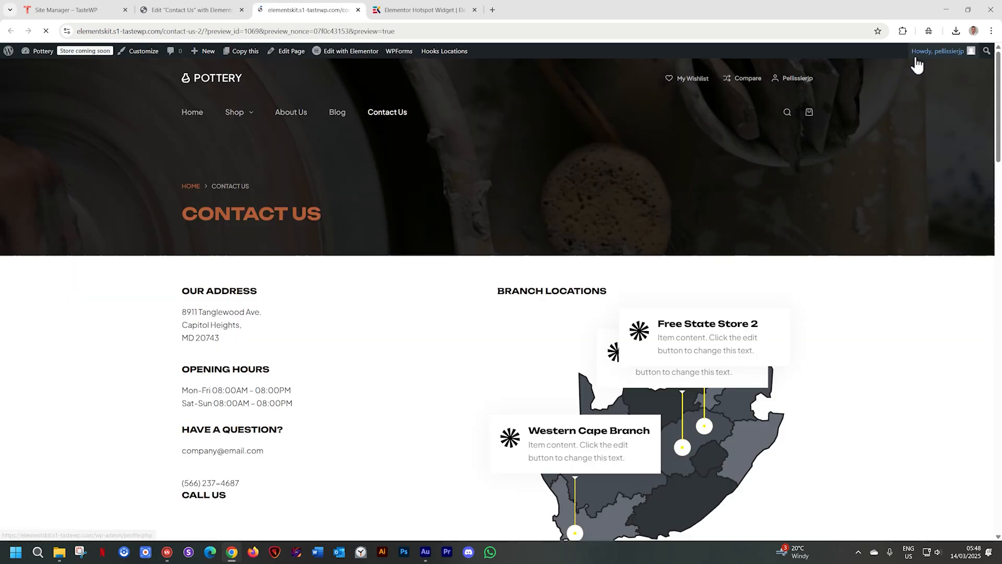
scroll(864, 358, down, 3)
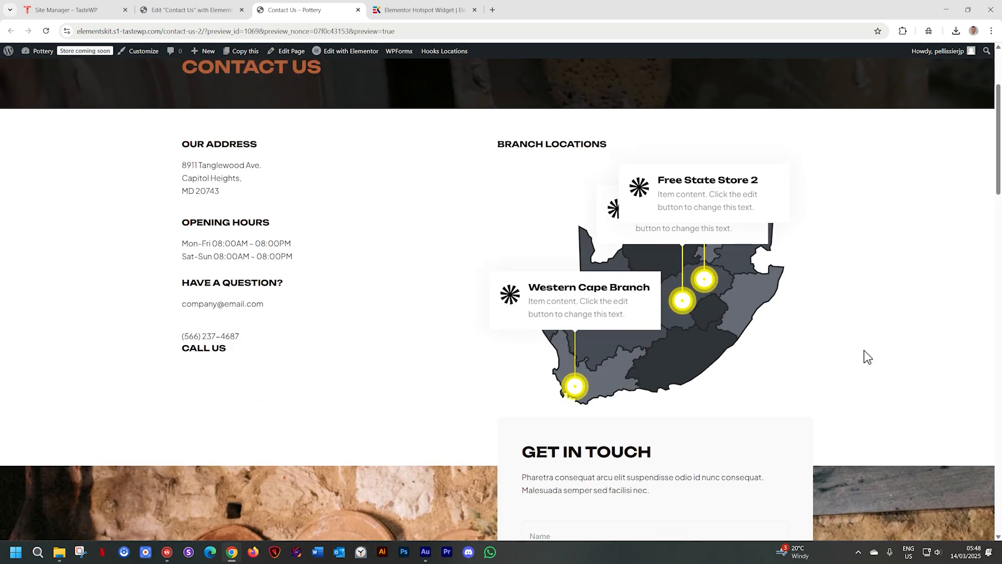
- Examine the content, product showcase and line style examples on the ElementsKit Hotspot widget demo page
click(230, 11)
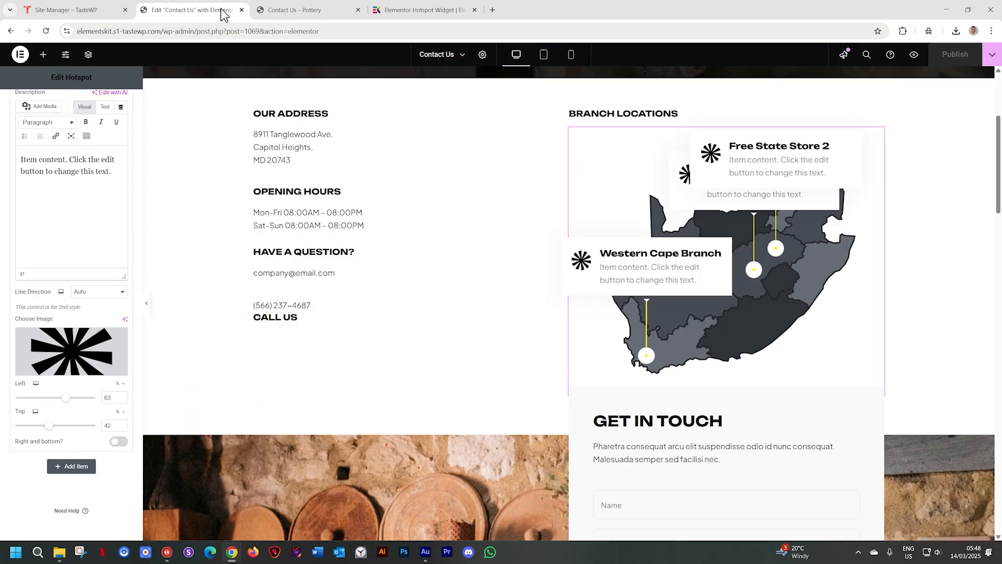
click(412, 9)
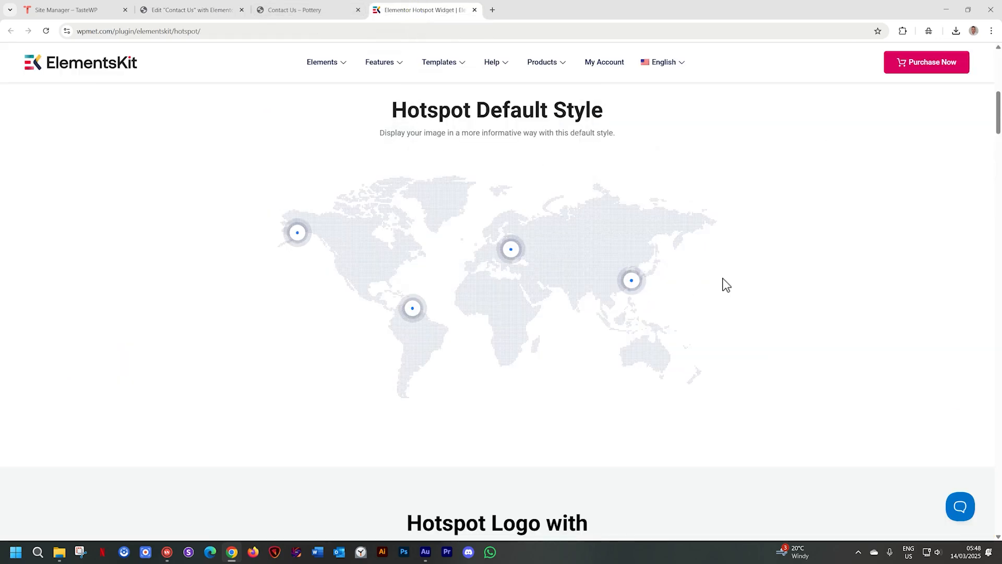
scroll(725, 284, down, 12)
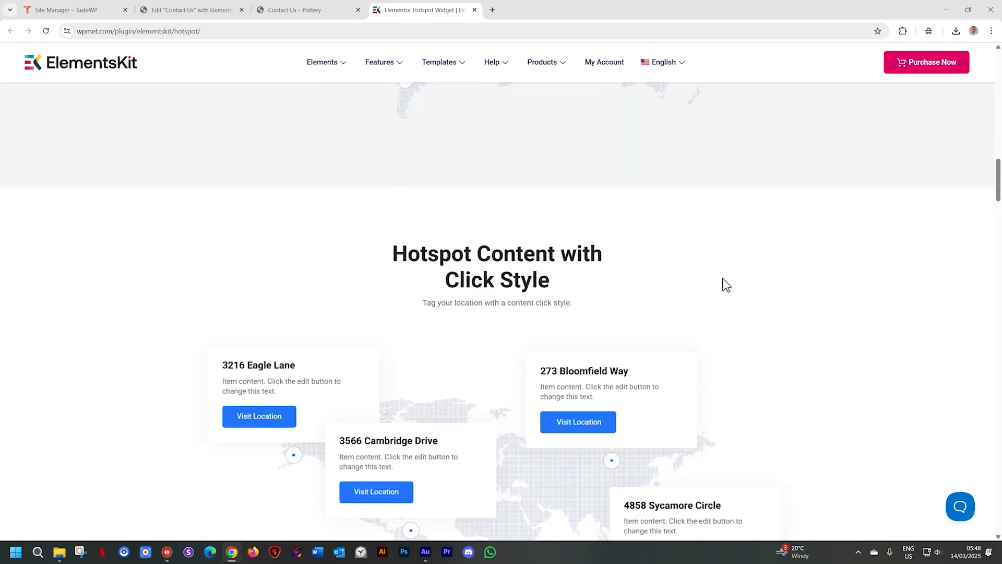
scroll(726, 285, down, 15)
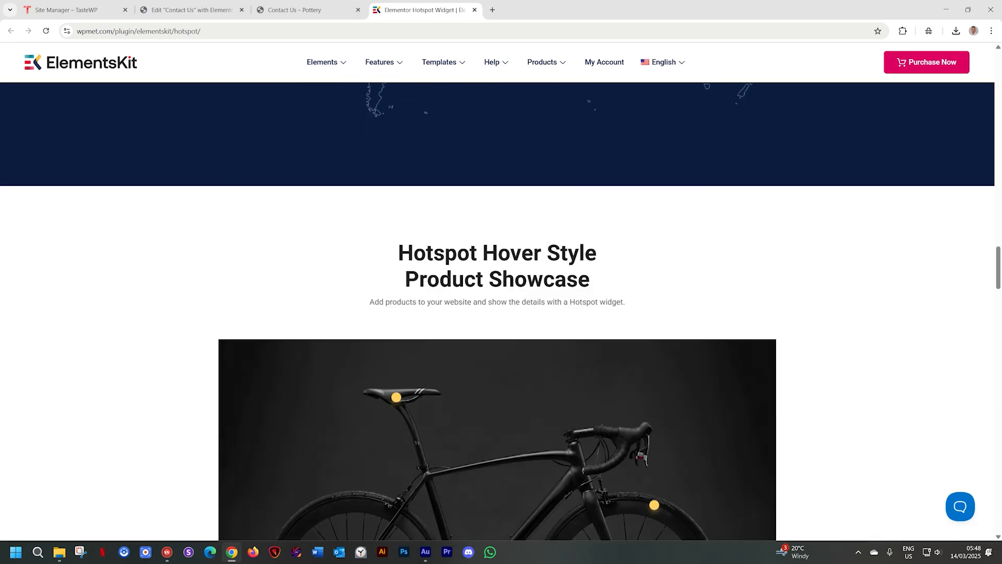
scroll(725, 280, down, 15)
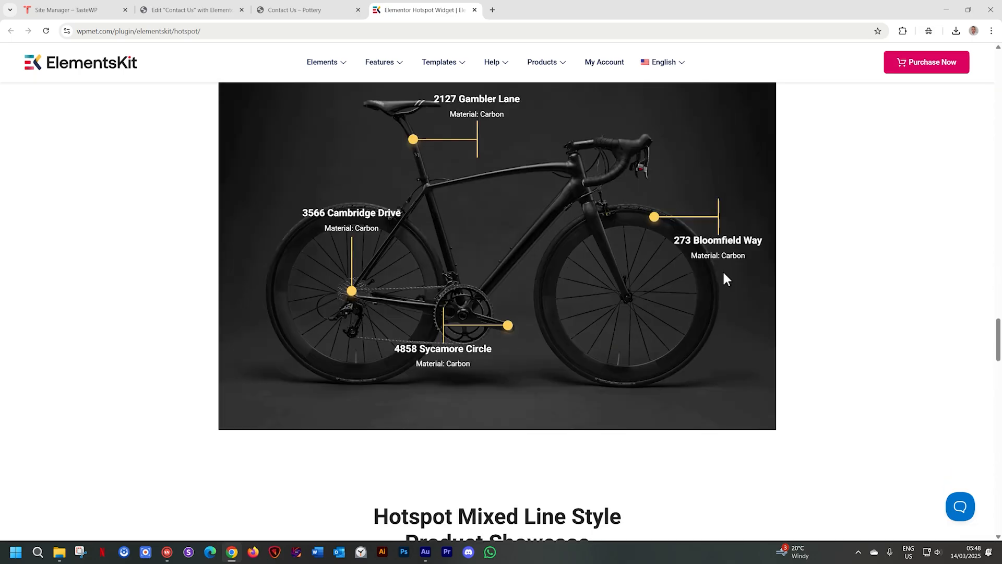
scroll(723, 273, down, 13)
scroll(726, 278, down, 10)
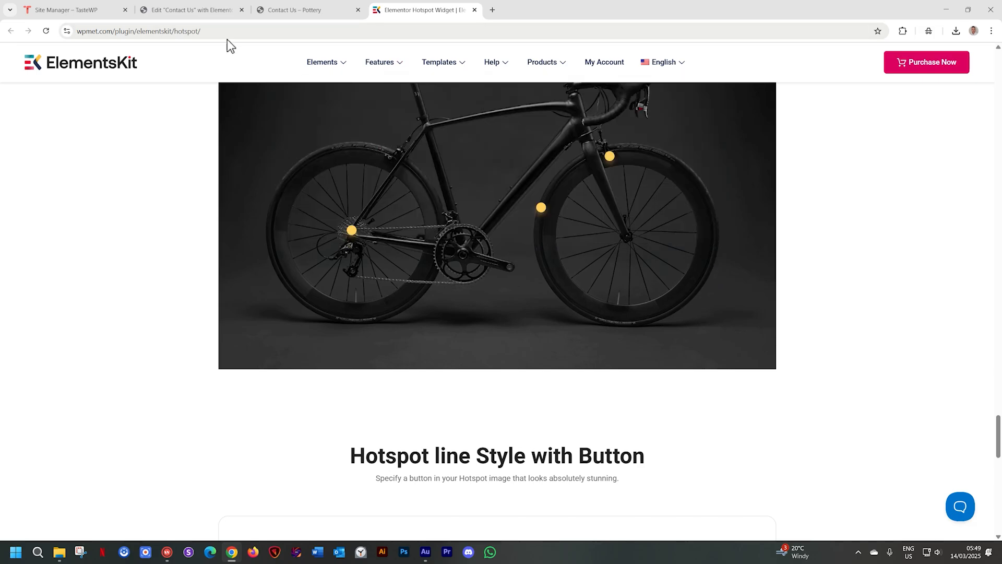
- Back in the Elementor editor, try Free State Store 2's line direction as Top with Move Content at 207, and as Bottom
click(203, 15)
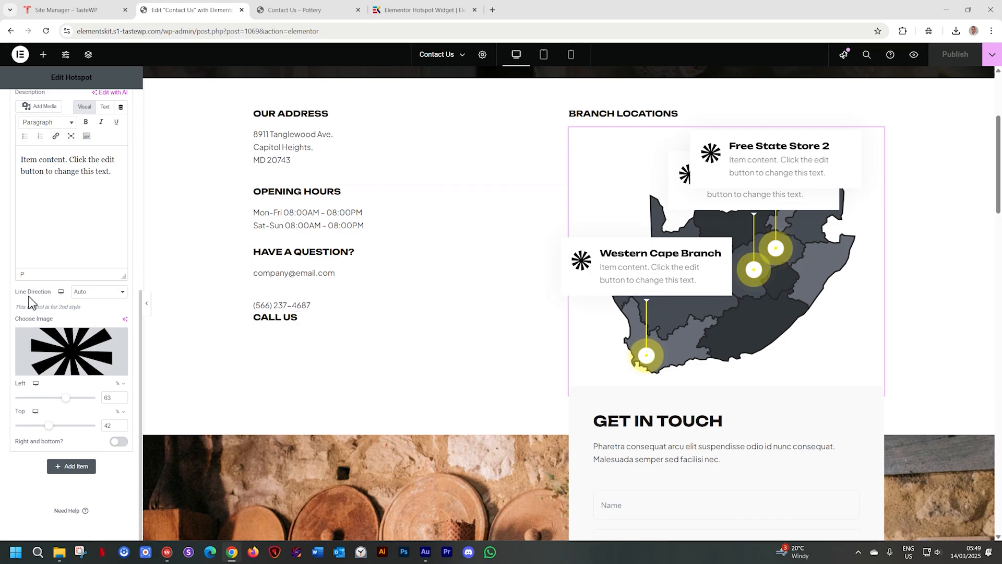
click(120, 297)
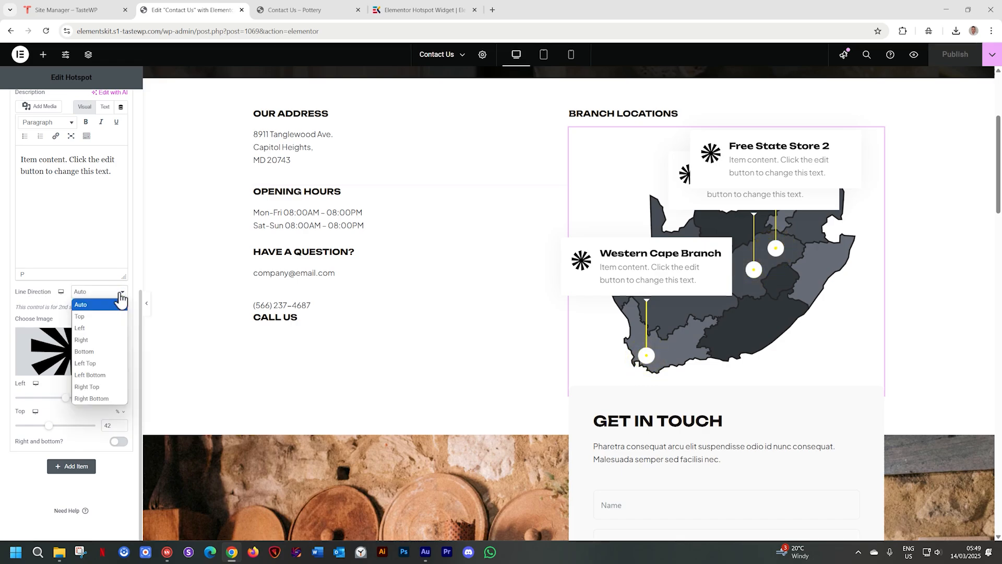
click(103, 317)
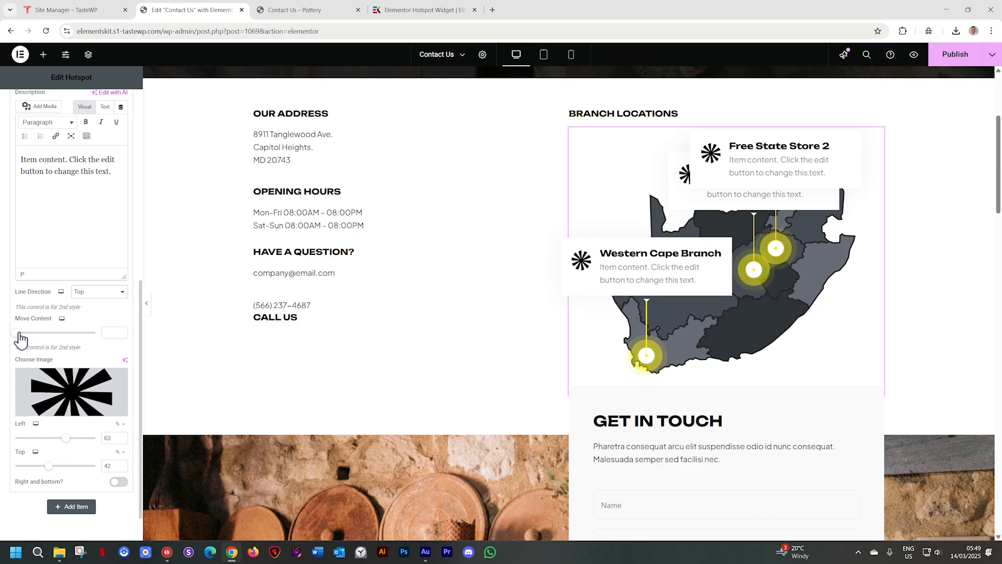
drag(20, 334, 48, 335)
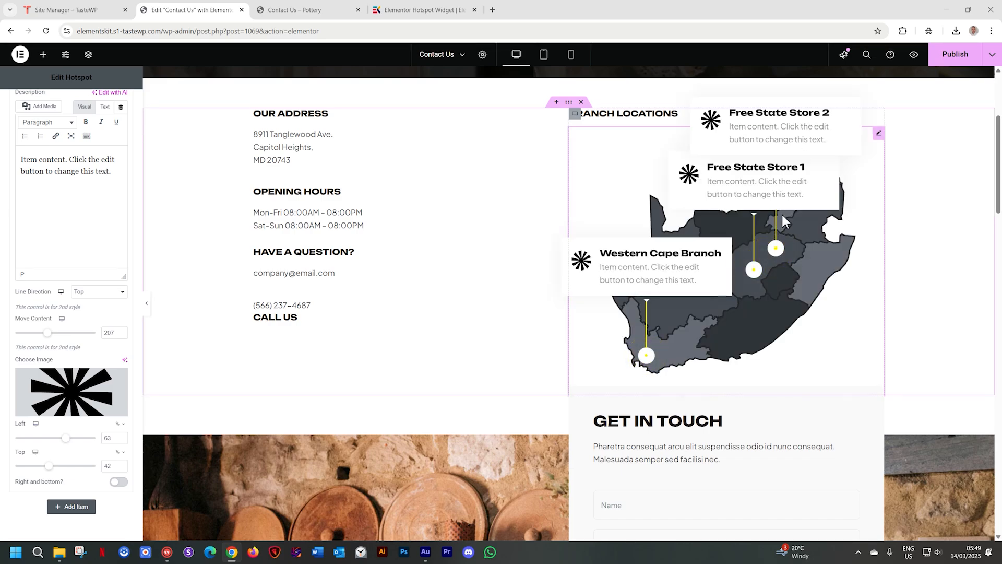
click(97, 293)
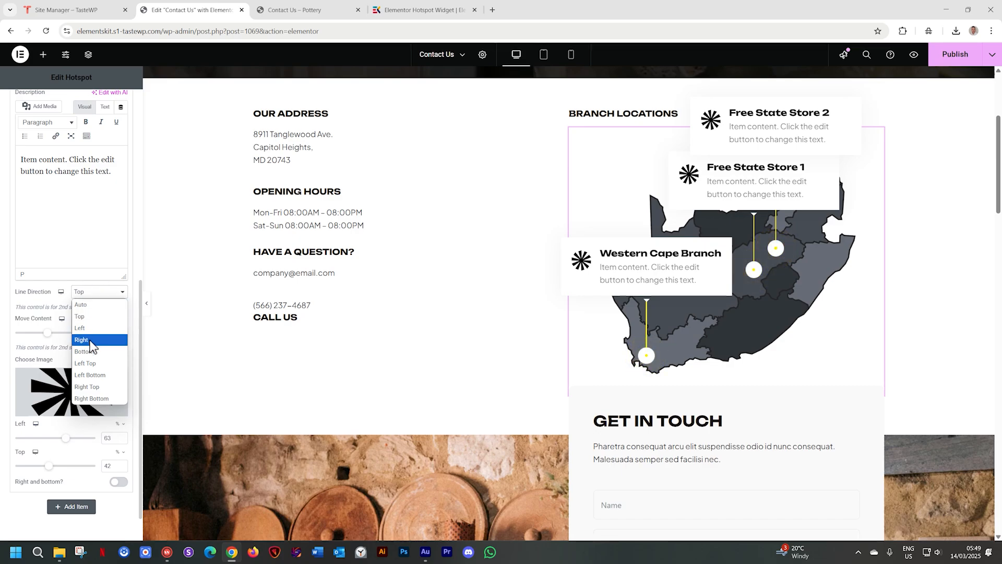
click(92, 352)
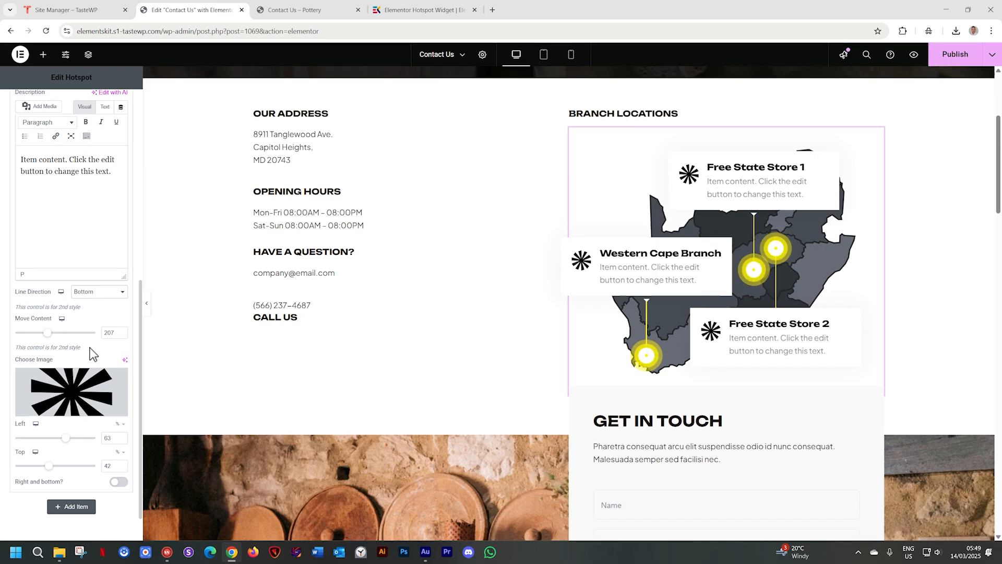
- Set the Free State Store 2 hotspot's line direction to Right and its Move Content value to 90
click(96, 292)
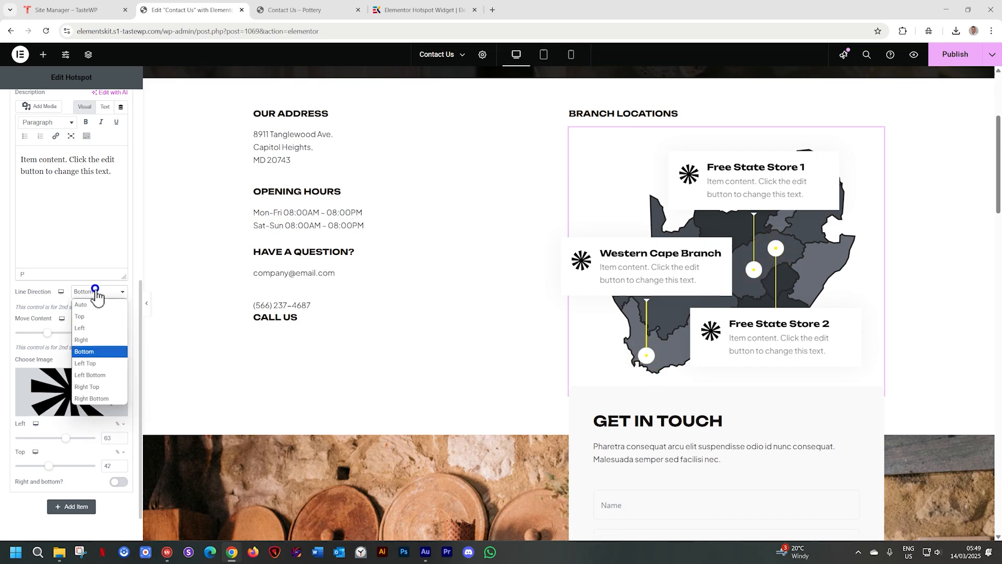
click(92, 338)
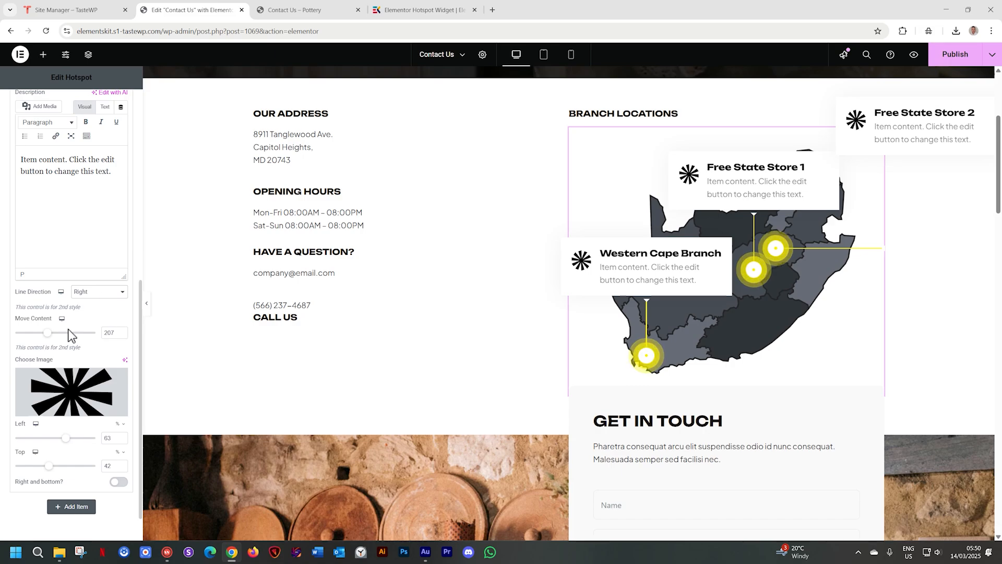
drag(47, 333, 29, 333)
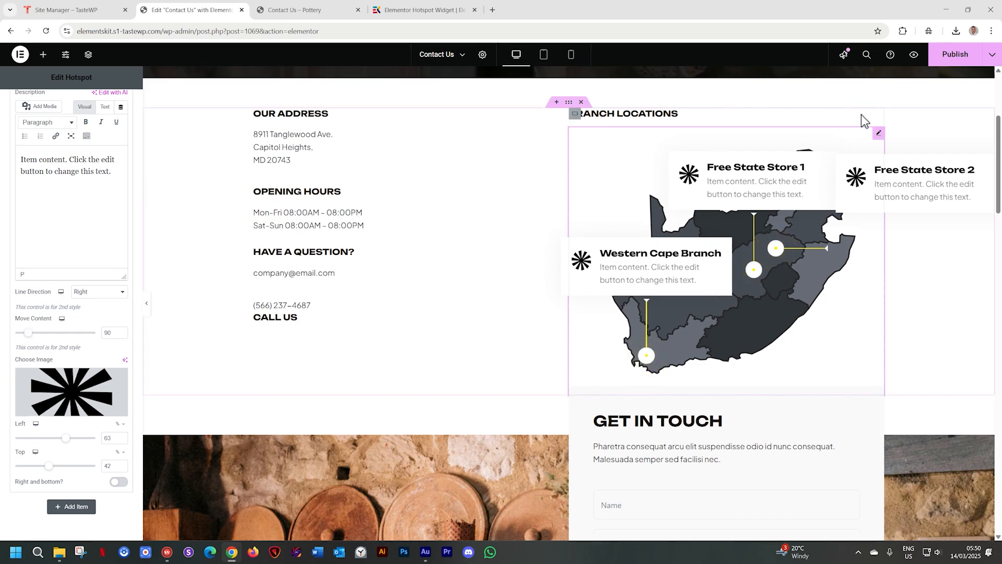
- Publish the Contact Us page with the new line direction and reload its preview
click(954, 55)
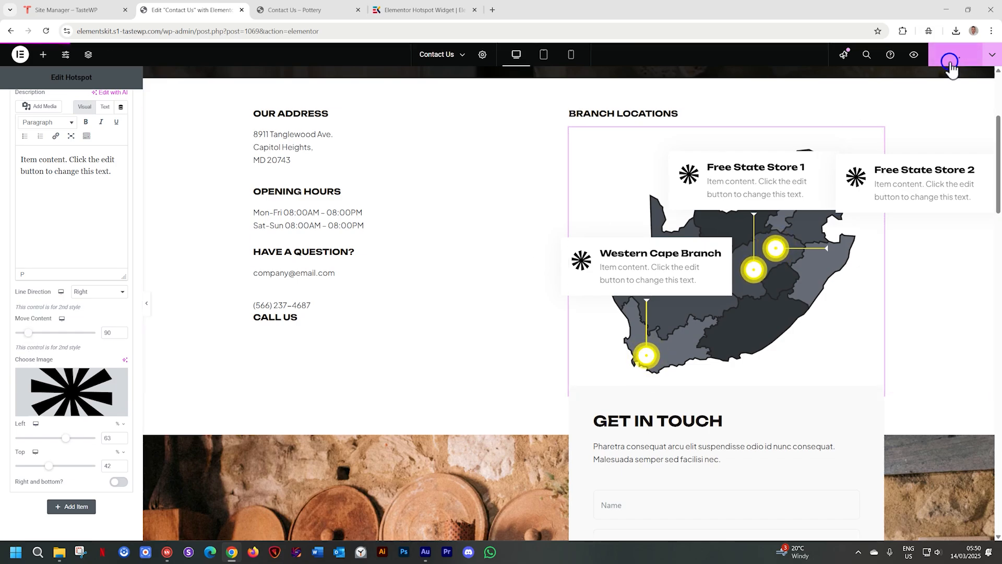
click(325, 1)
mouse_move(910, 60)
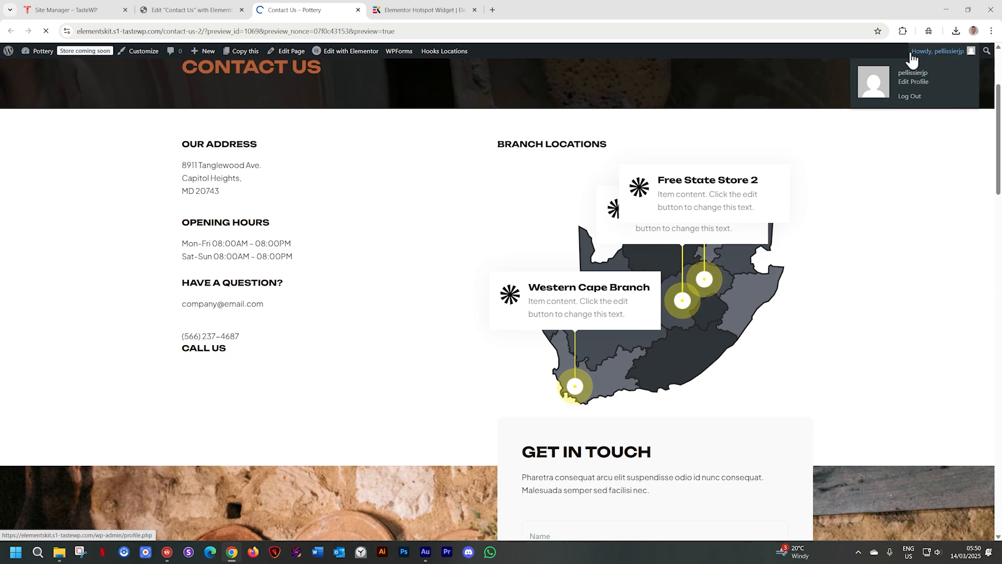
- Compare the Free State Store 2 callout in the reloaded Contact Us preview with its placement in the Elementor editor
scroll(954, 299, down, 3)
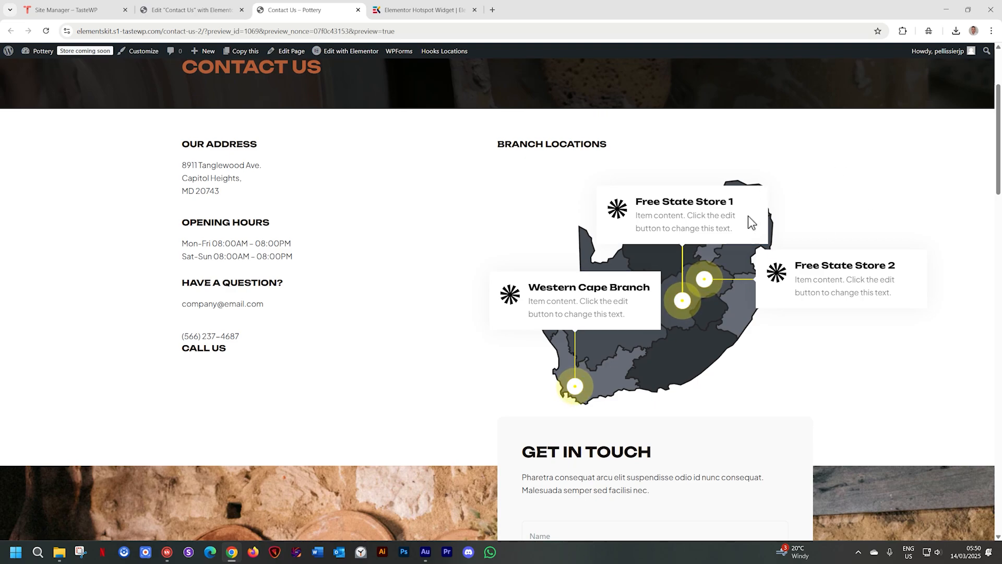
click(46, 31)
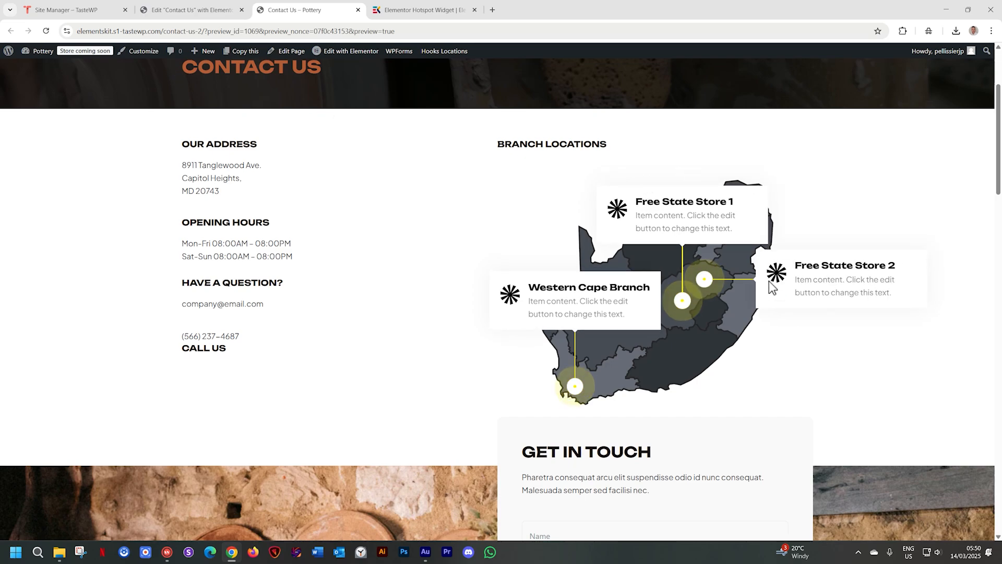
click(202, 15)
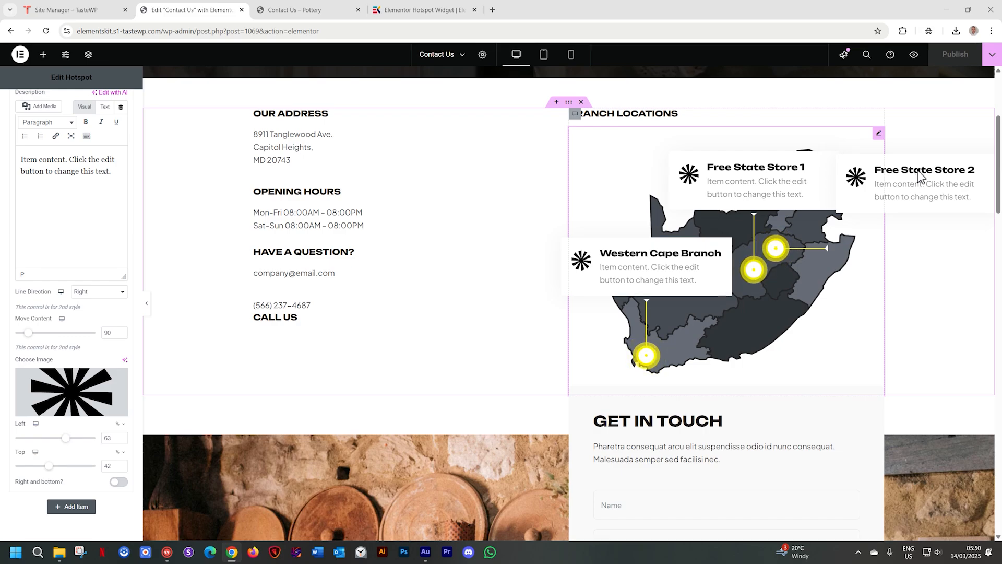
click(320, 7)
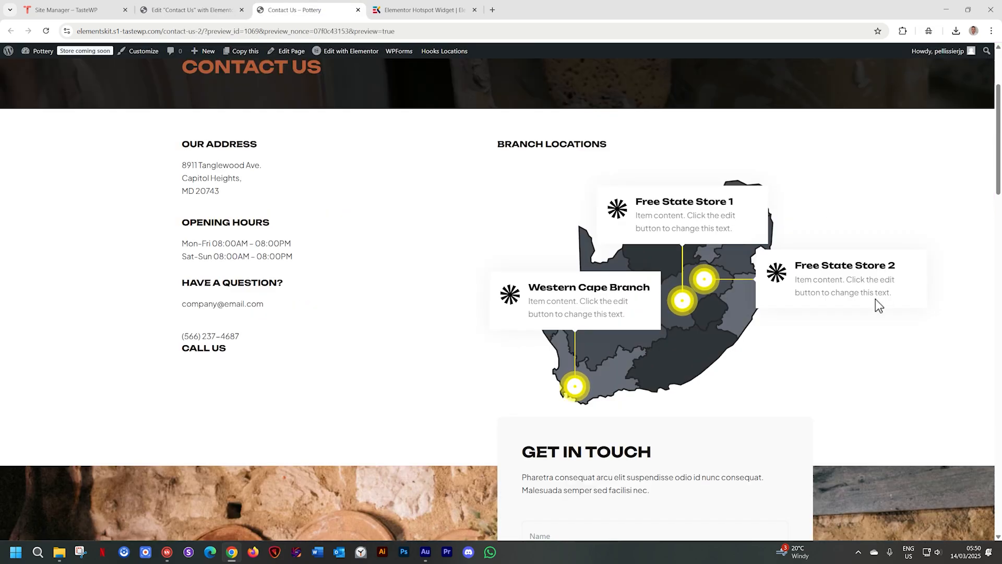
- In the Elementor editor, set Free State Store 2's line direction to Bottom and its Move Content value to 201
click(195, 6)
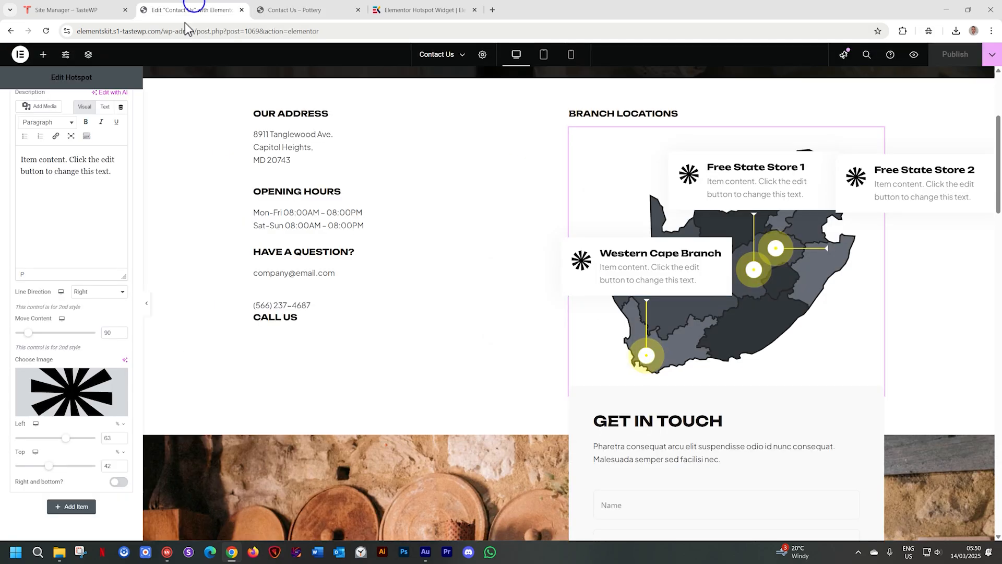
click(91, 292)
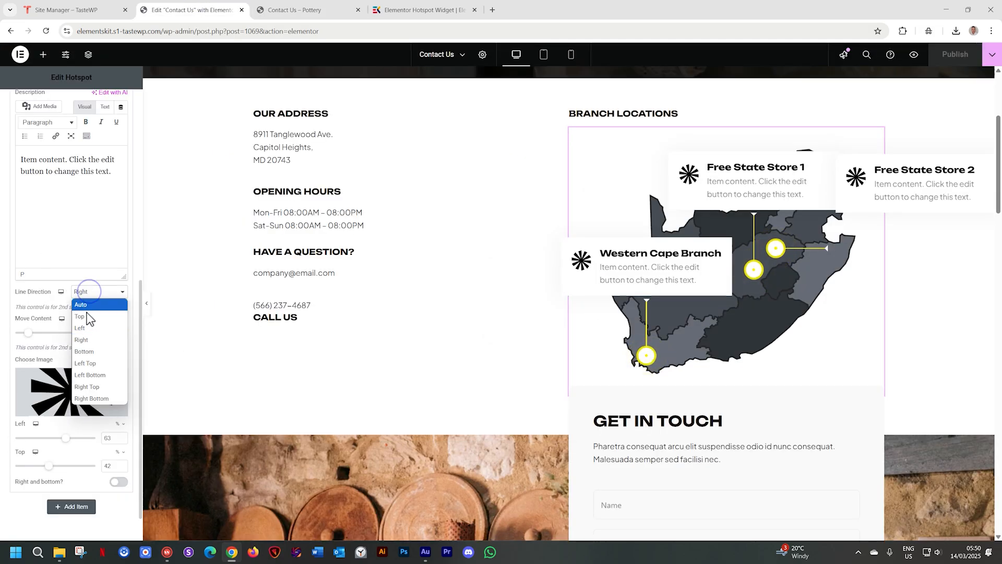
click(86, 352)
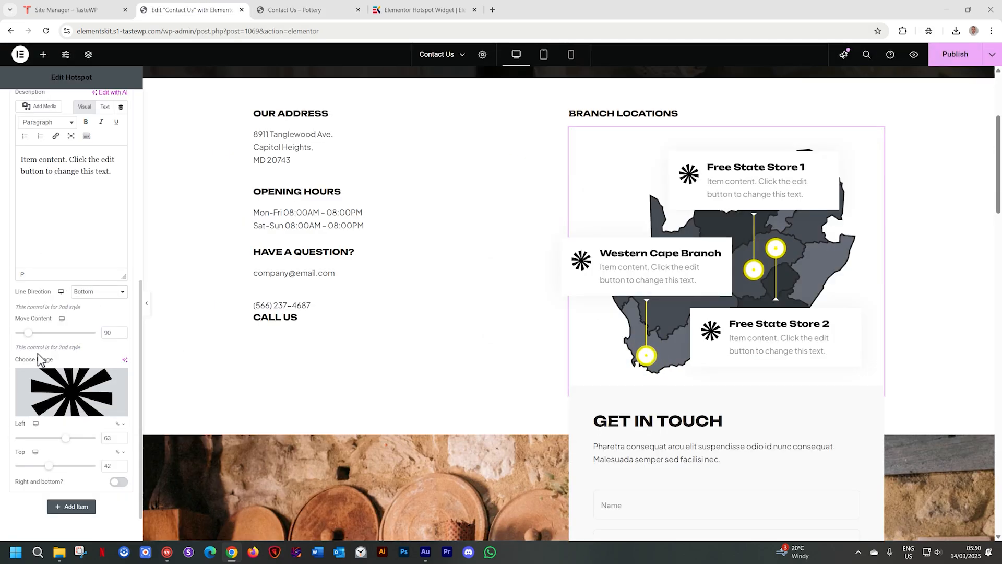
mouse_move(30, 337)
mouse_down()
mouse_move(15, 340)
mouse_move(46, 339)
mouse_up()
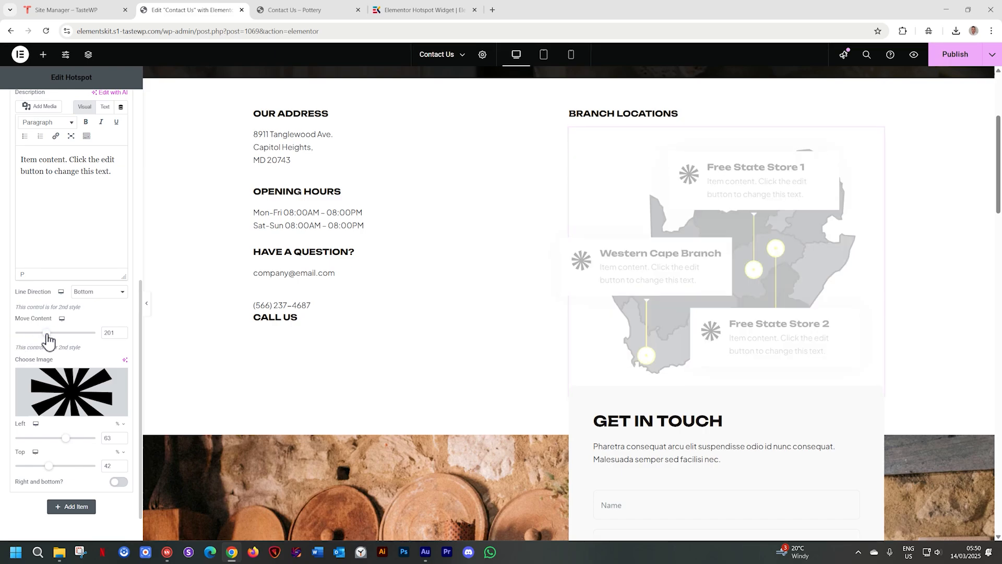
- Publish the Contact Us page and check the Free State Store 2 callout below the map in the reloaded preview
click(958, 56)
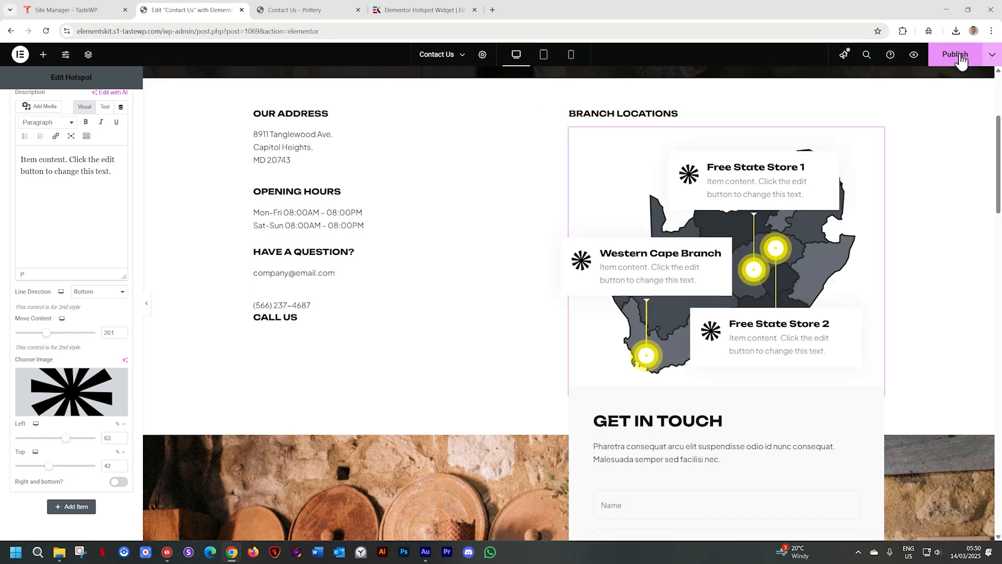
click(912, 56)
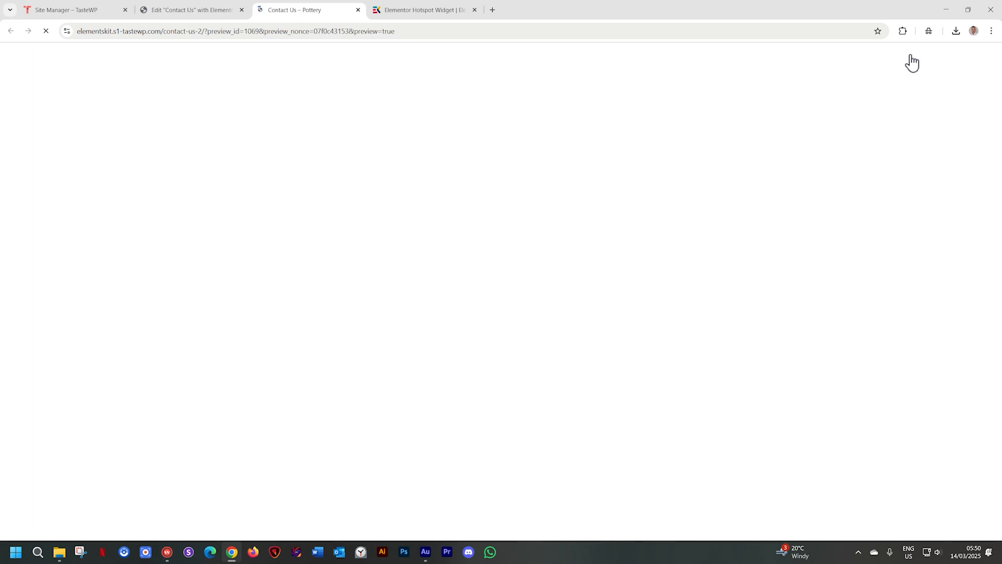
scroll(866, 245, down, 3)
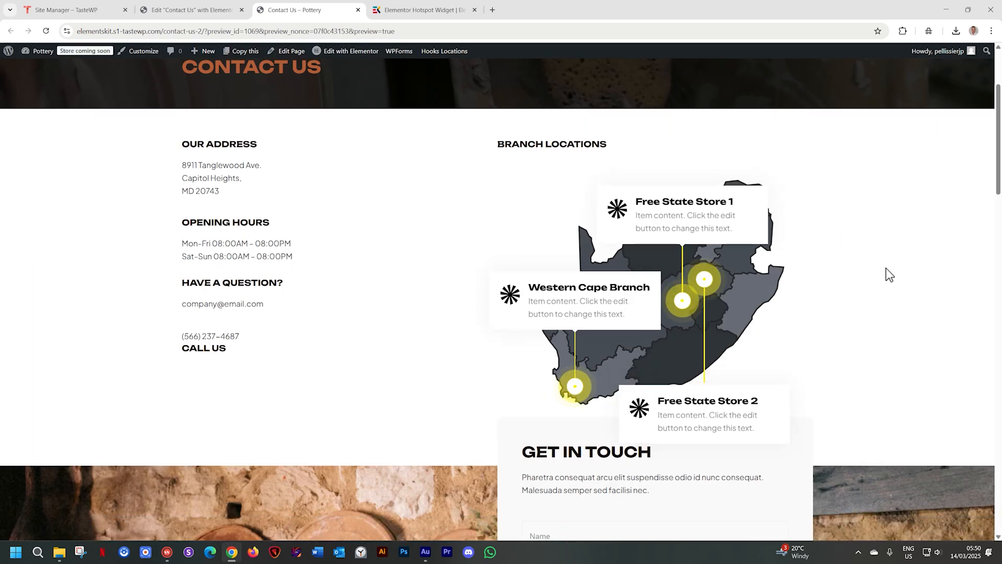
scroll(885, 268, down, 2)
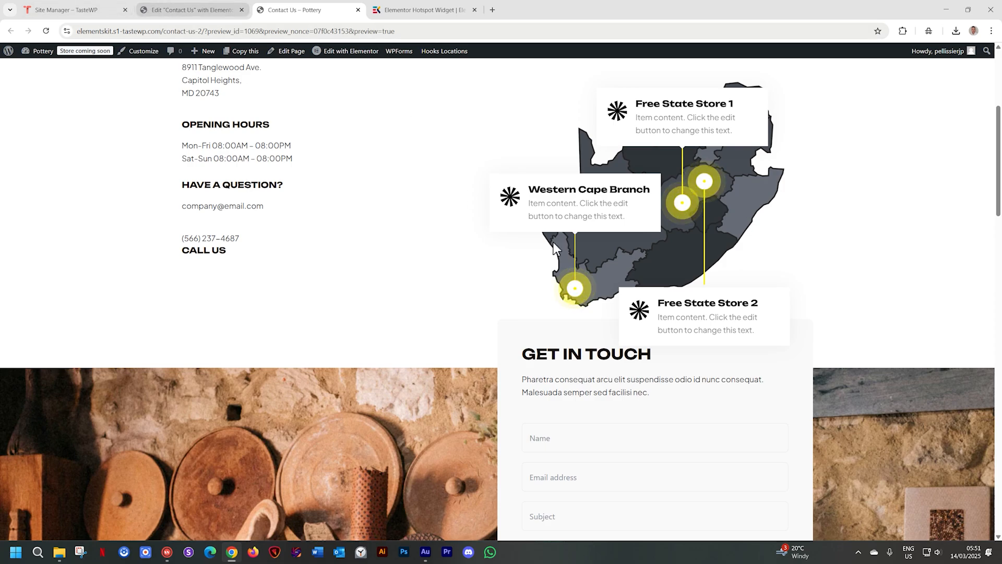
scroll(553, 242, up, 2)
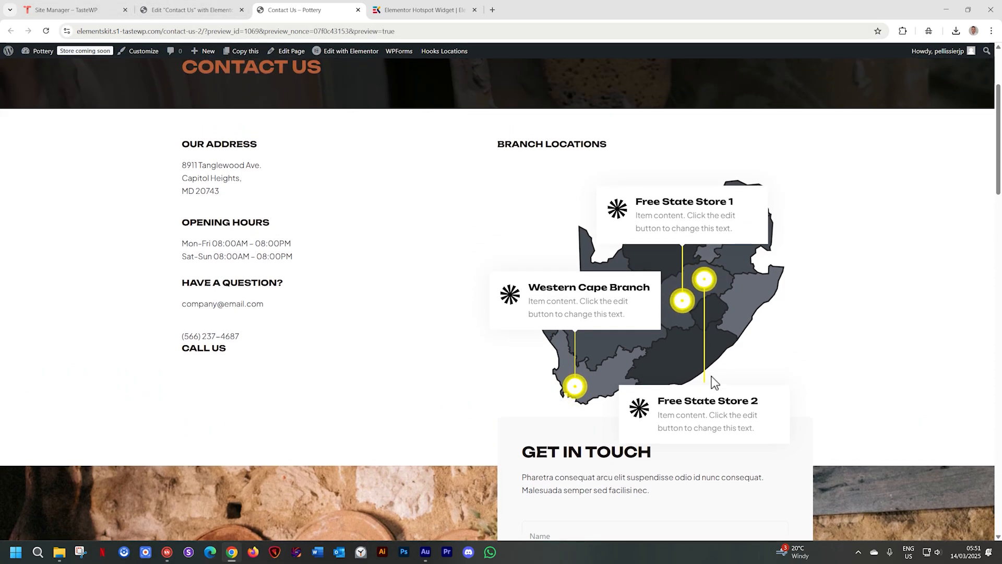
- Back in the Elementor editor, check the hotspot map in tablet view and open the callout title's typography settings
click(186, 9)
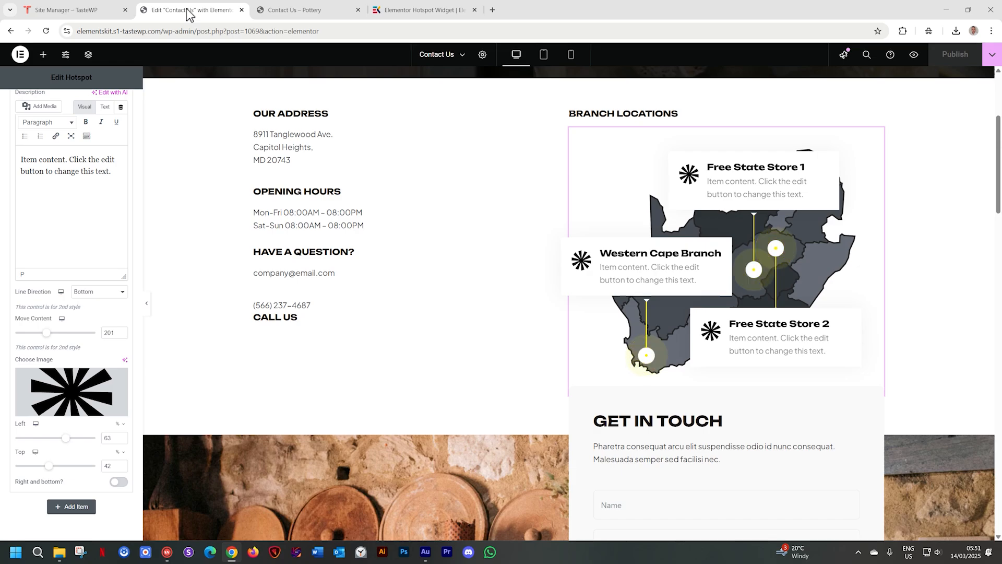
click(545, 60)
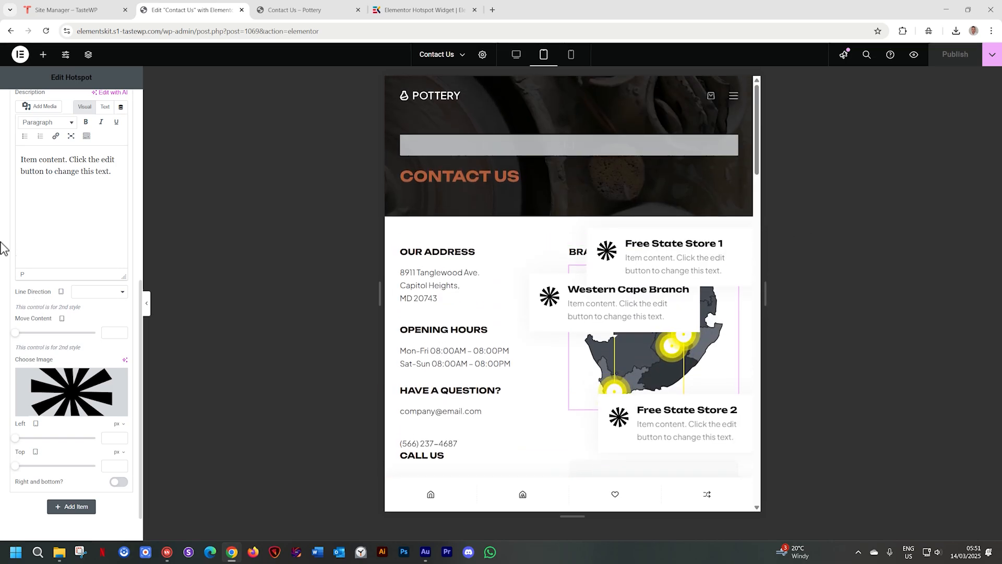
scroll(68, 149, up, 6)
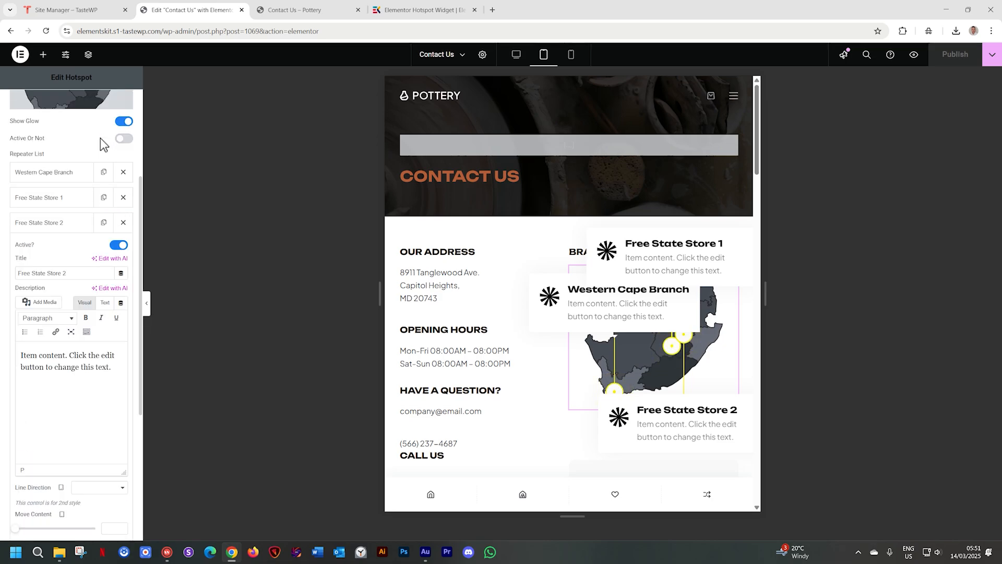
click(71, 107)
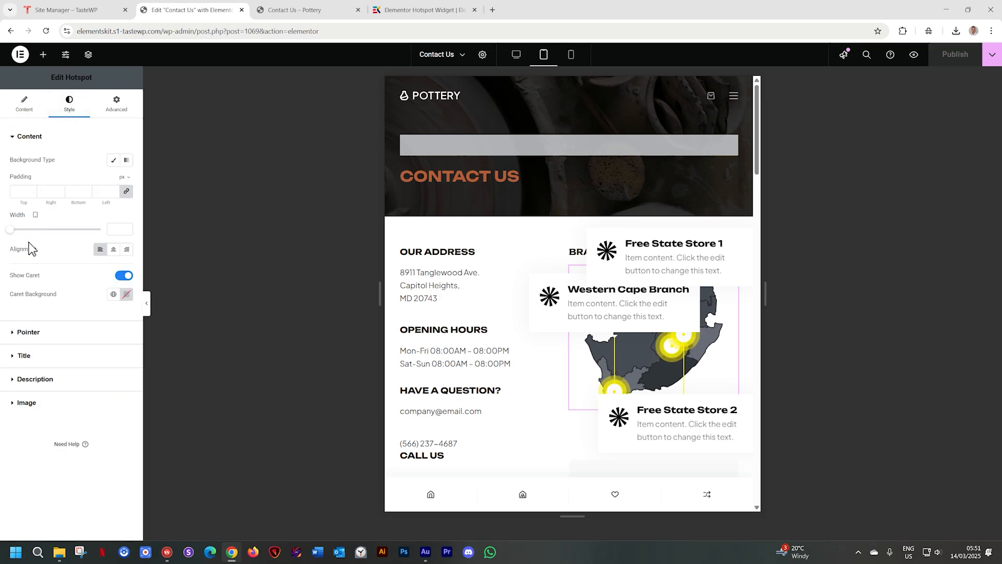
click(26, 354)
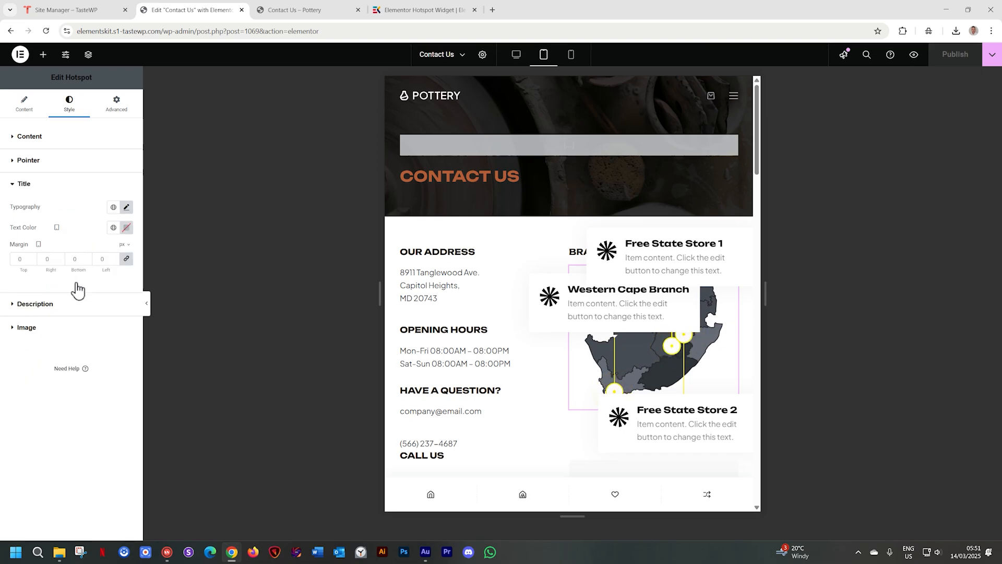
click(126, 207)
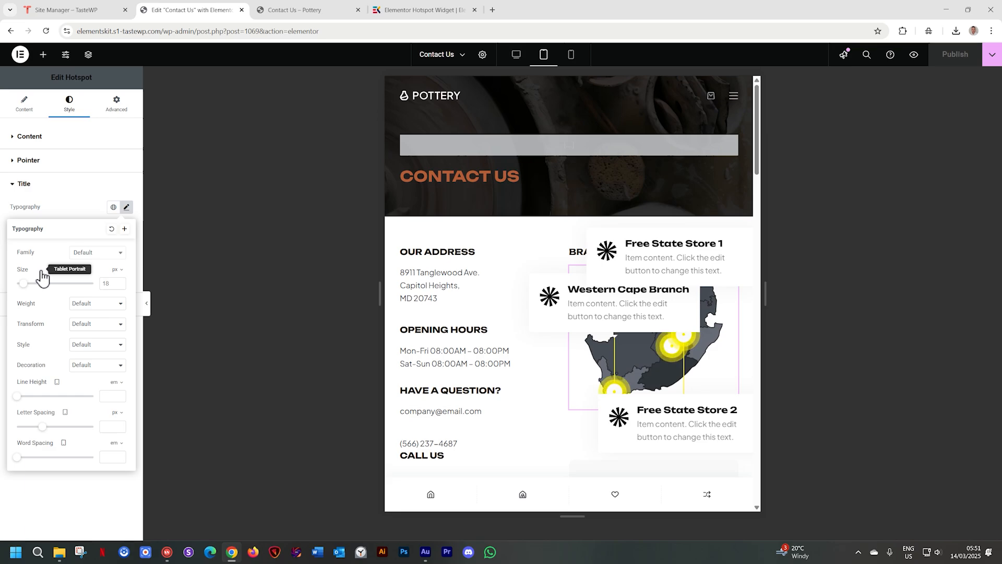
- Switch the editor to mobile portrait view and set the hotspot title's font size to 15 px
click(570, 54)
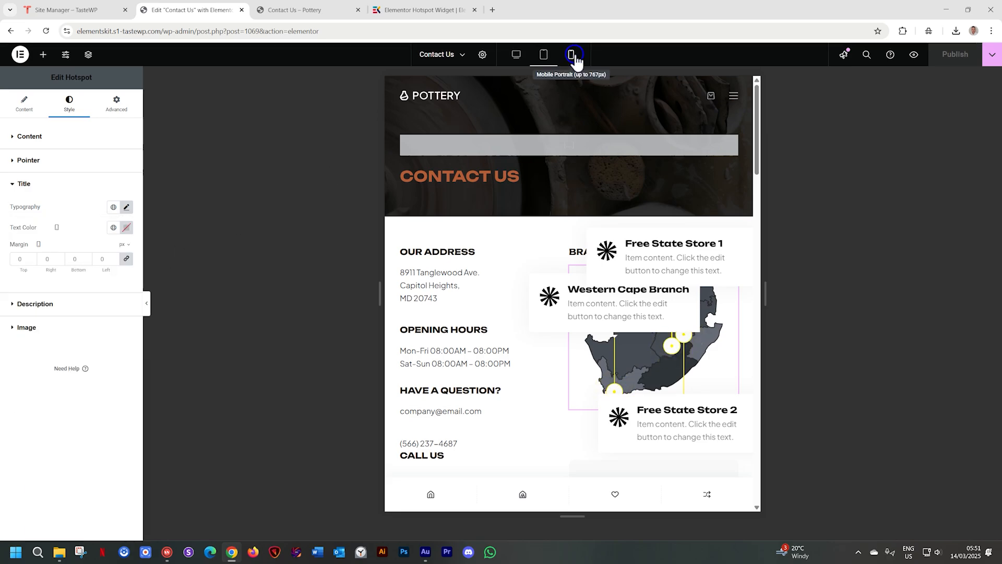
scroll(608, 183, down, 5)
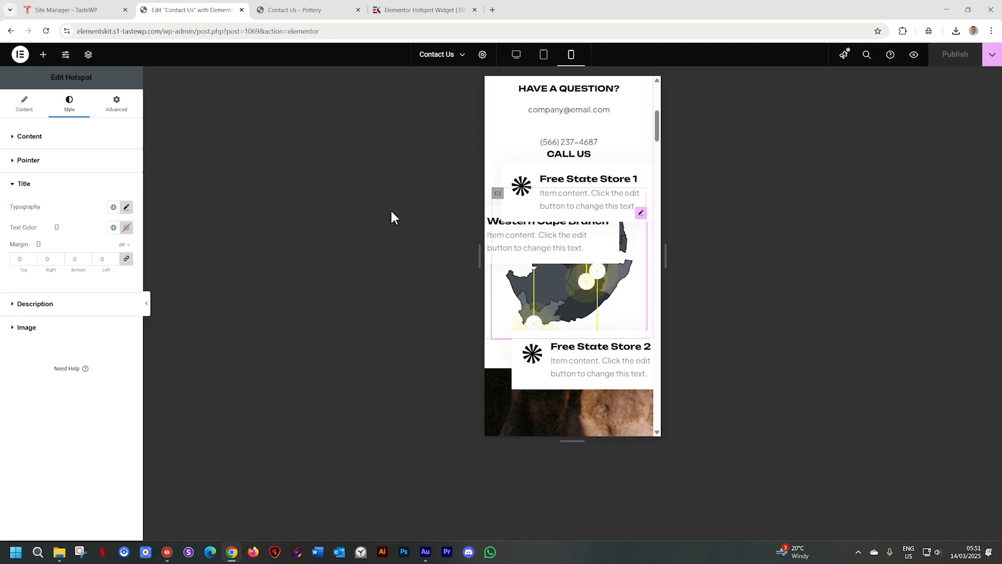
click(126, 208)
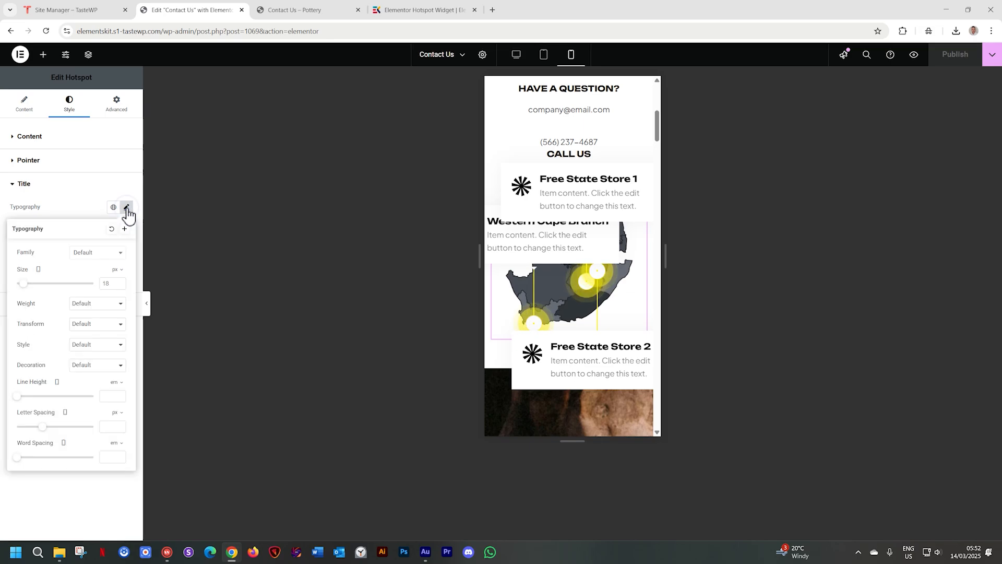
click(120, 286)
click(121, 281)
click(121, 281)
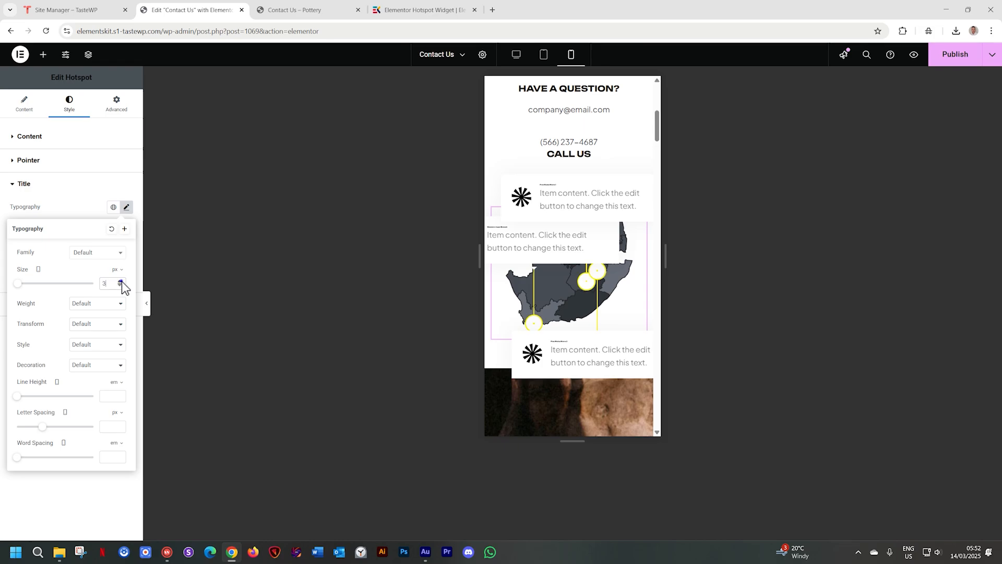
click(120, 281)
click(120, 281)
click(120, 280)
click(120, 280)
click(120, 281)
click(120, 280)
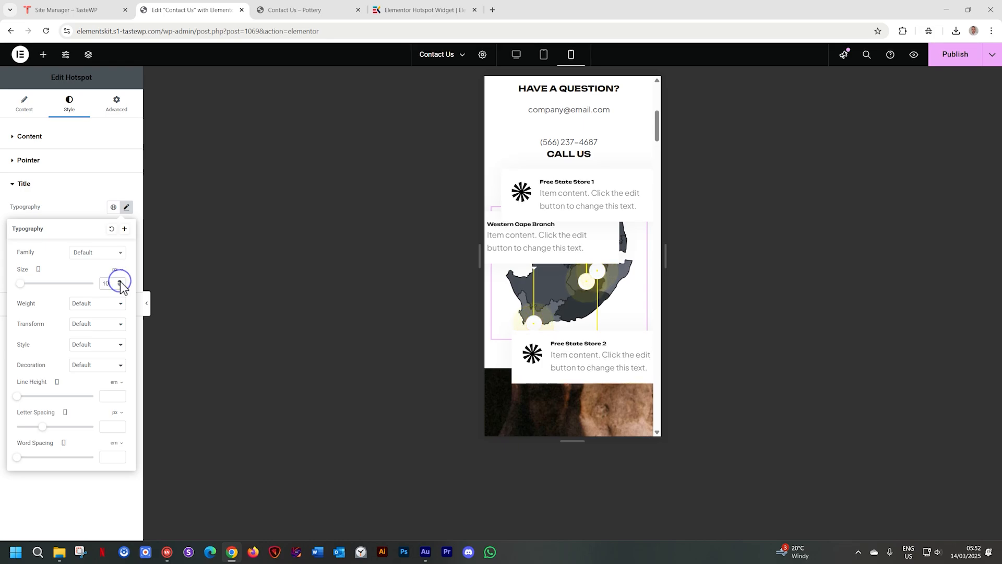
click(120, 281)
click(120, 281)
click(120, 281)
click(121, 281)
click(120, 281)
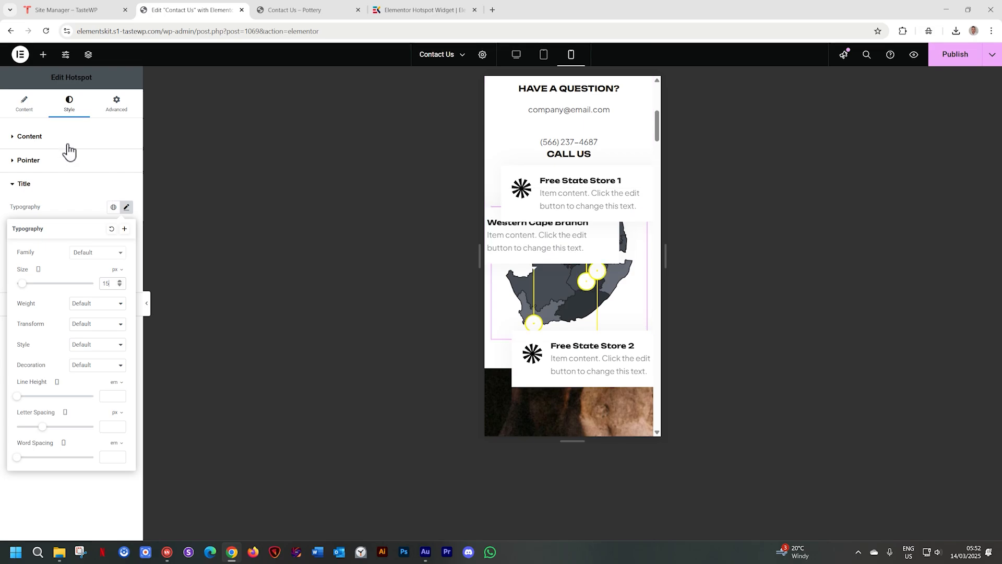
- For mobile, set Free State Store 1's line direction to Top with Move Content at 177, and publish the page
click(25, 118)
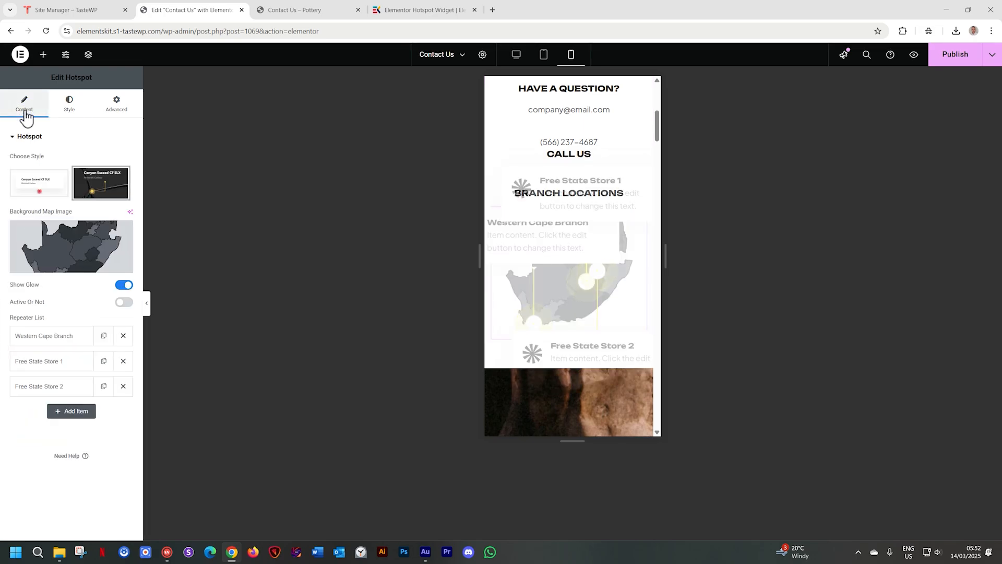
click(37, 386)
scroll(40, 387, down, 3)
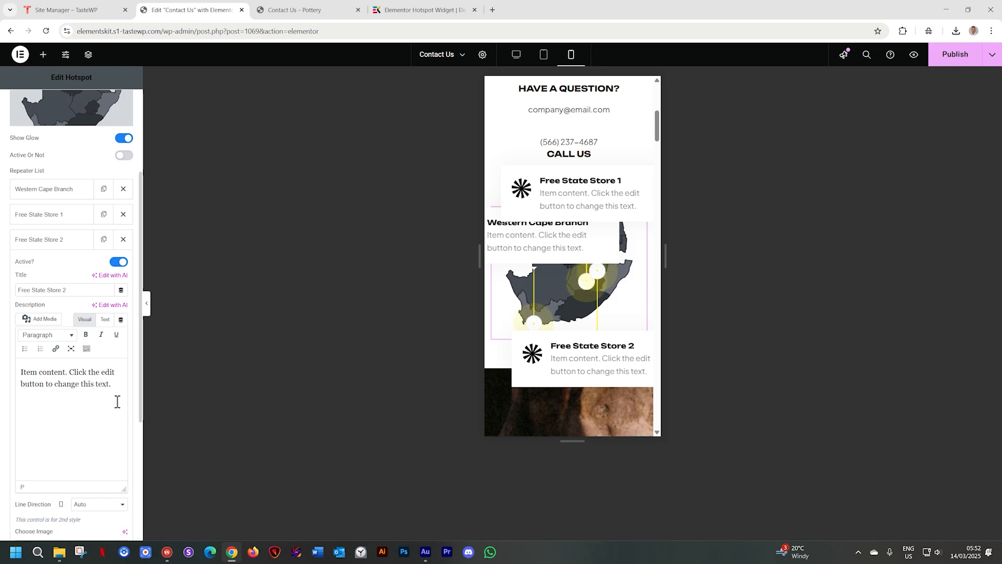
click(48, 247)
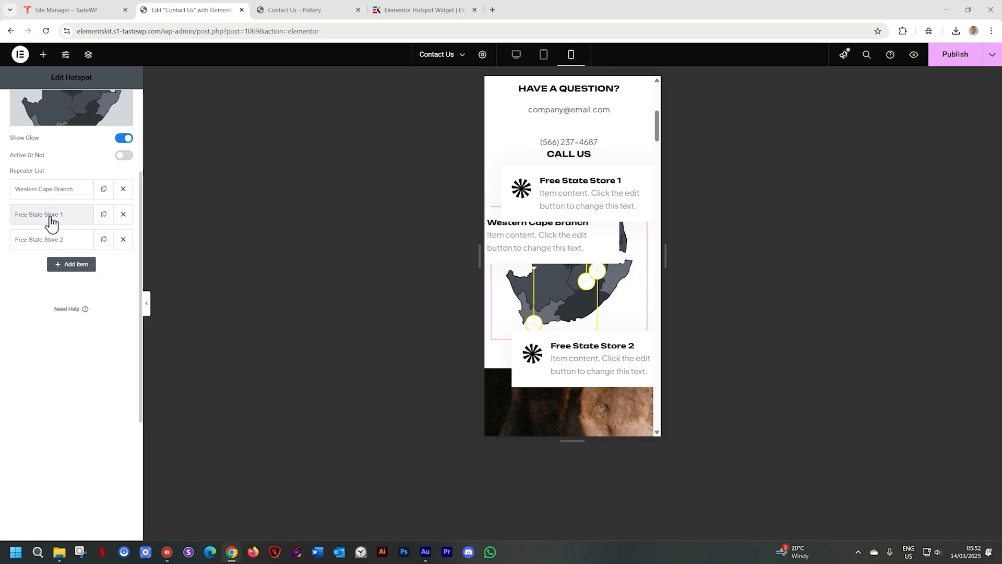
click(49, 218)
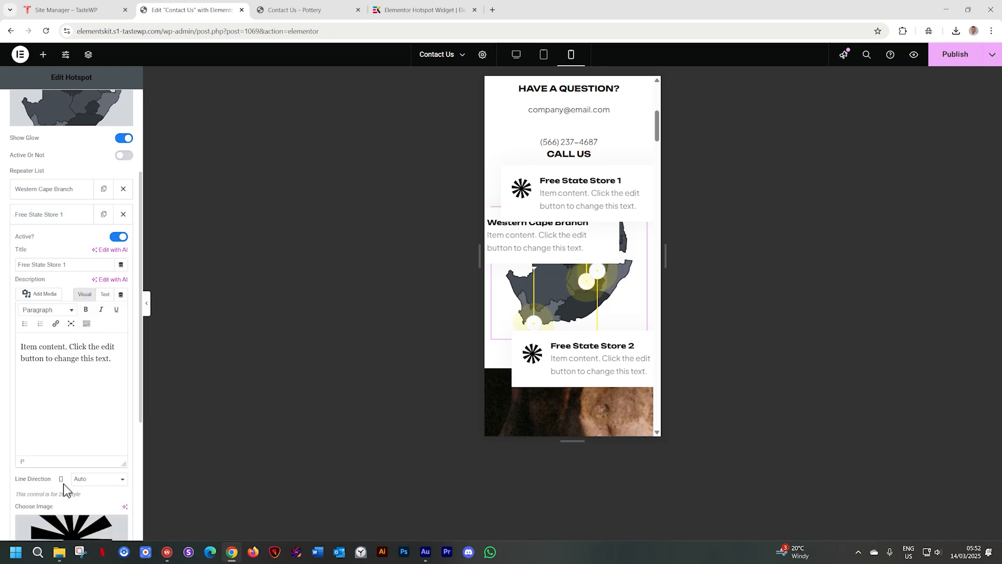
click(89, 479)
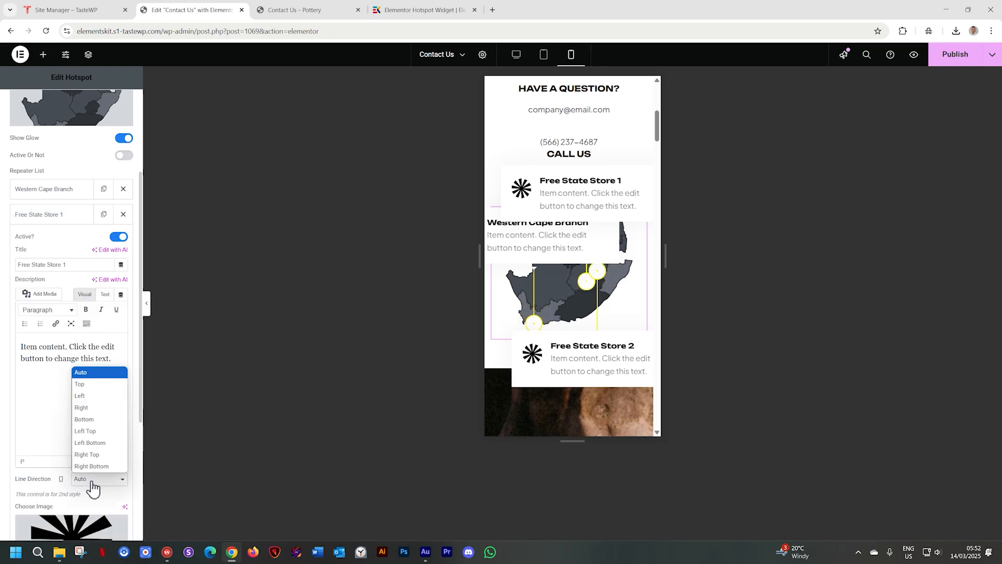
click(92, 385)
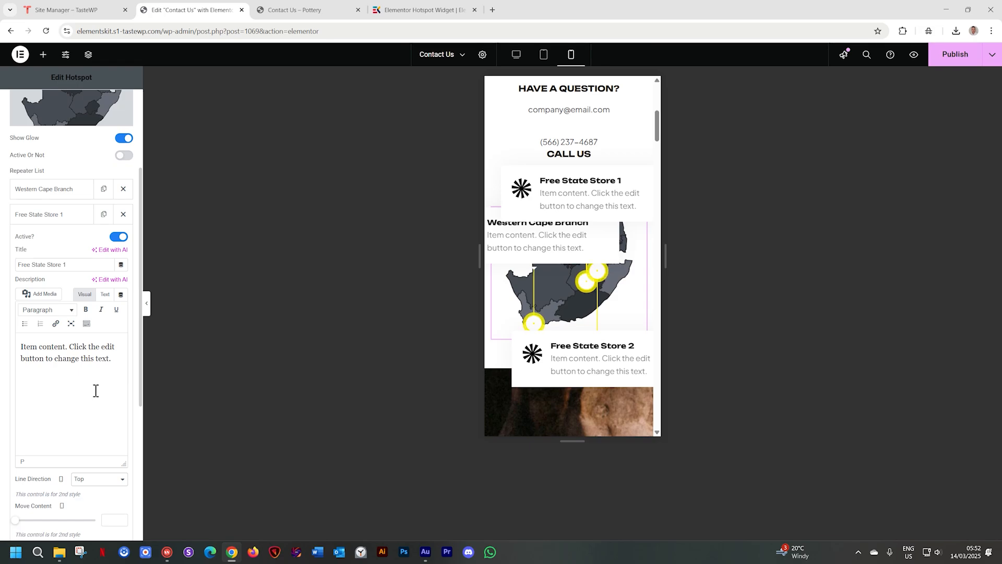
drag(15, 522, 46, 526)
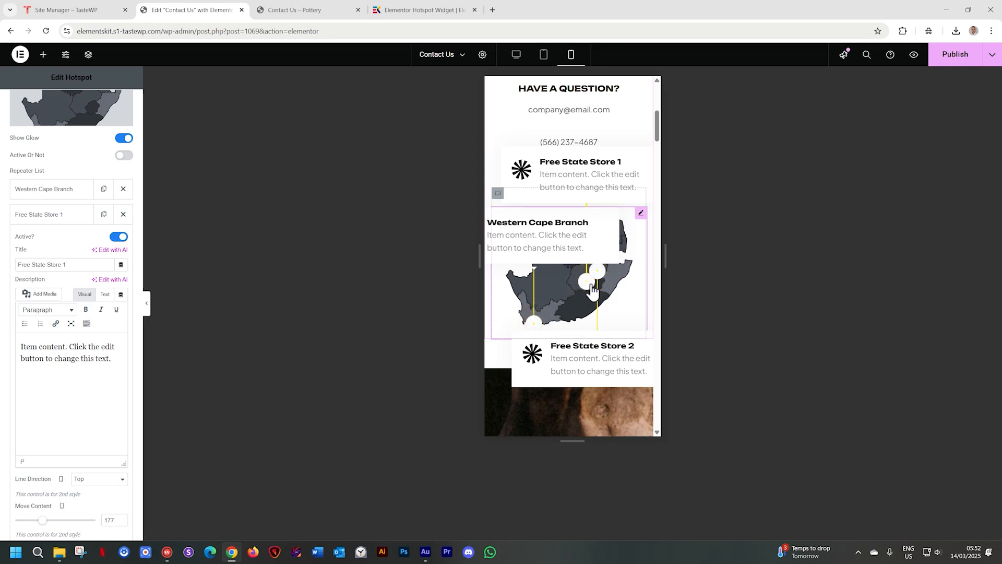
click(950, 61)
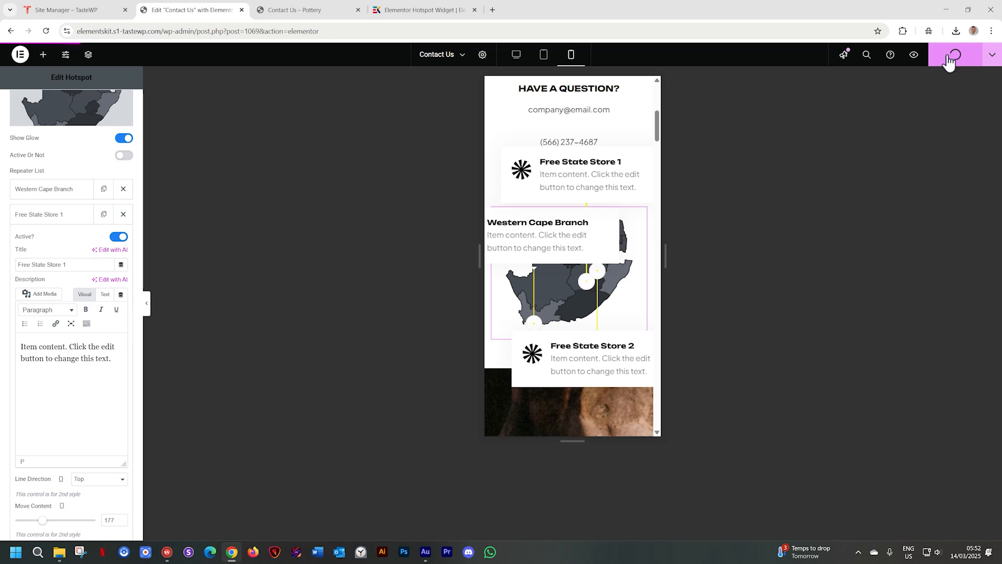
- Switch to the ElementsKit Hotspot demo page and review its product showcase styles and the active-style world map example
click(440, 14)
scroll(834, 301, up, 10)
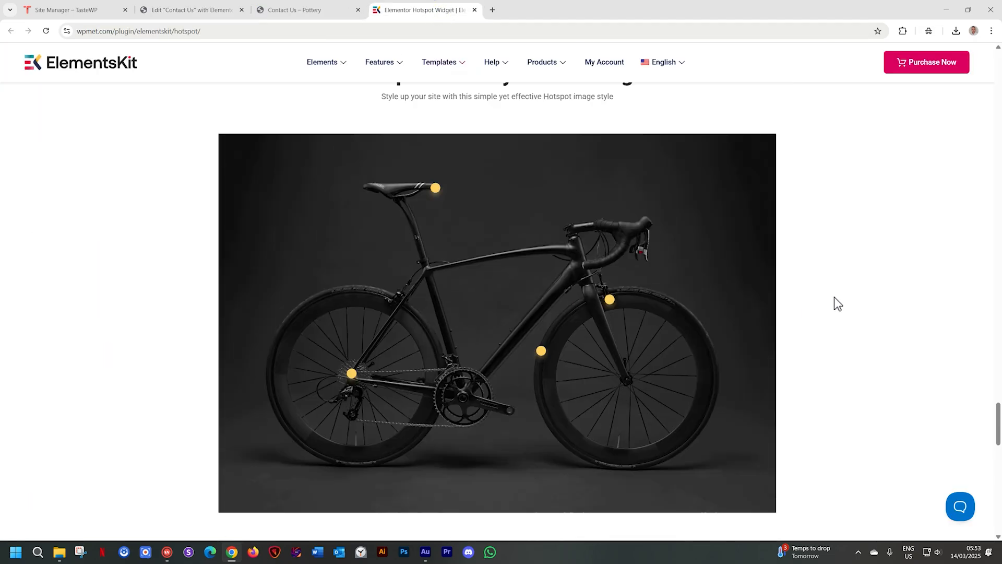
scroll(834, 297, up, 3)
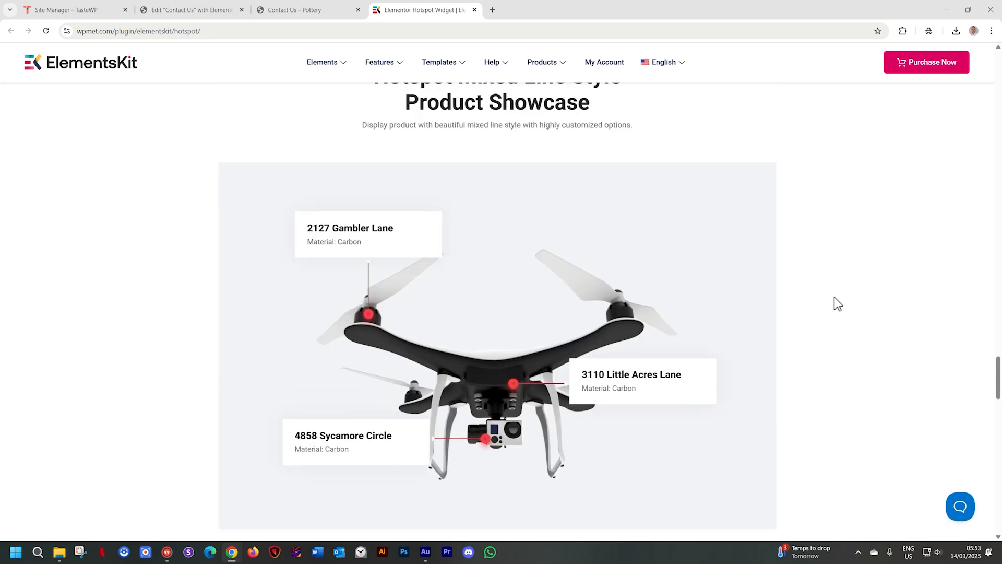
scroll(834, 296, up, 10)
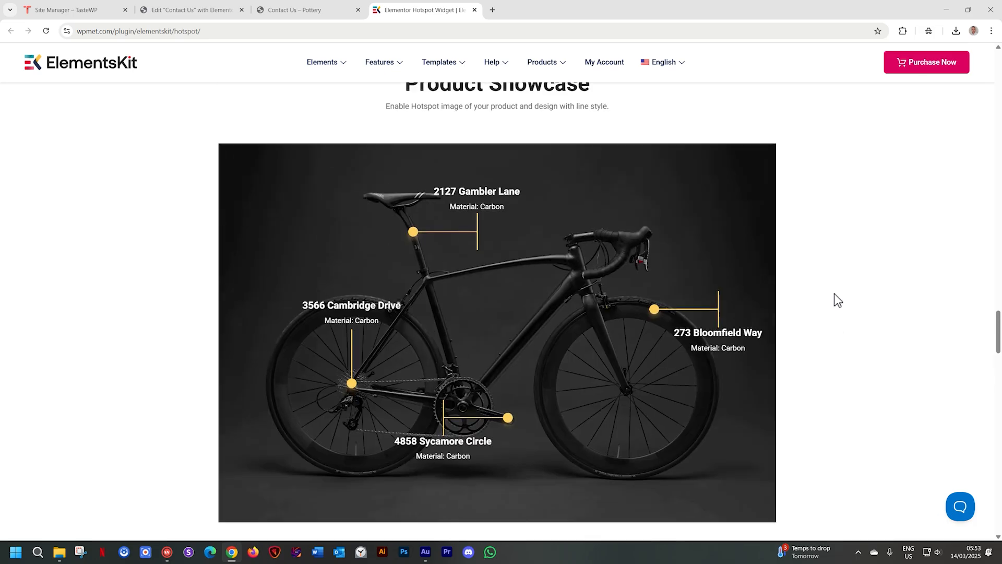
scroll(834, 298, down, 5)
scroll(834, 299, up, 2)
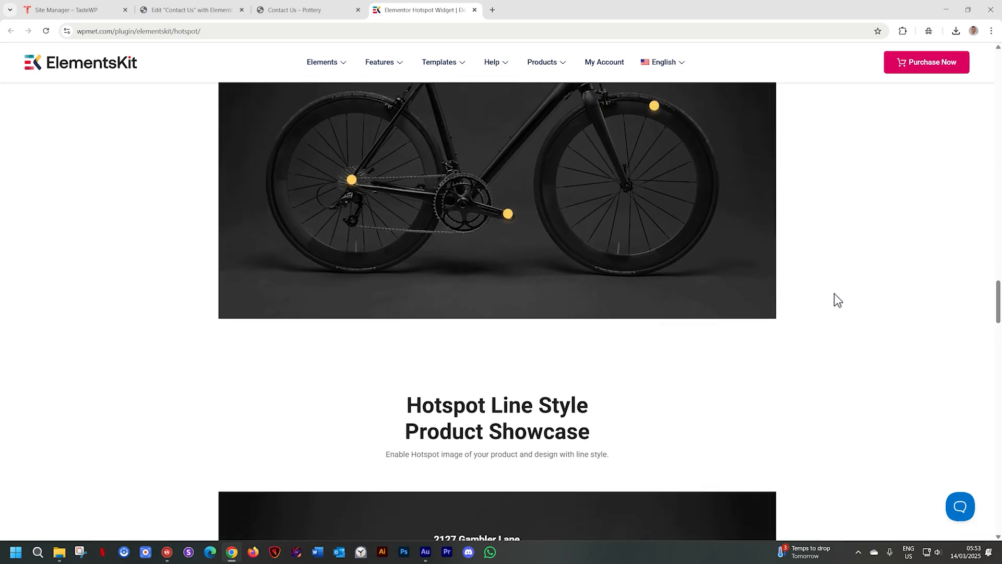
scroll(834, 296, up, 12)
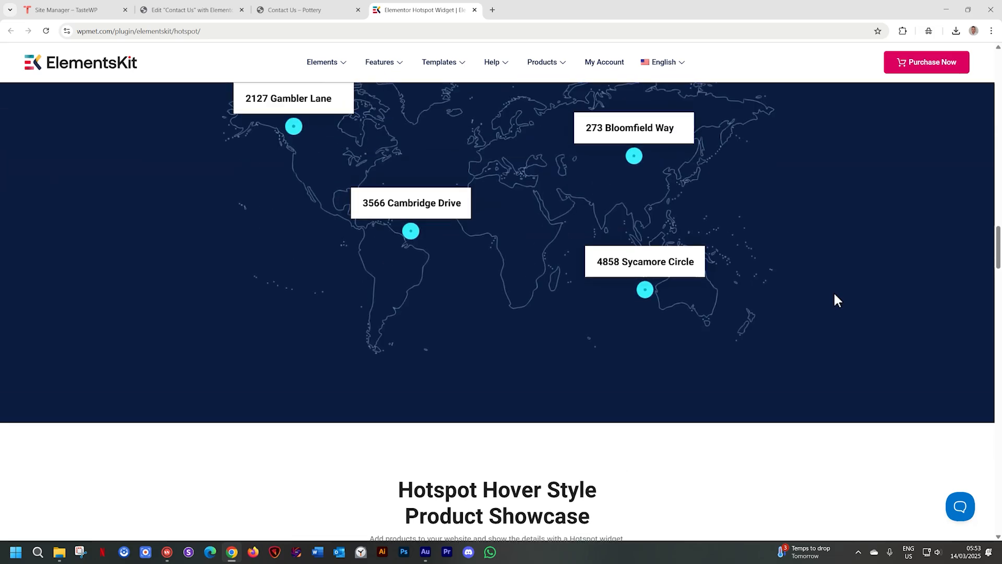
scroll(834, 295, up, 3)
scroll(834, 295, down, 1)
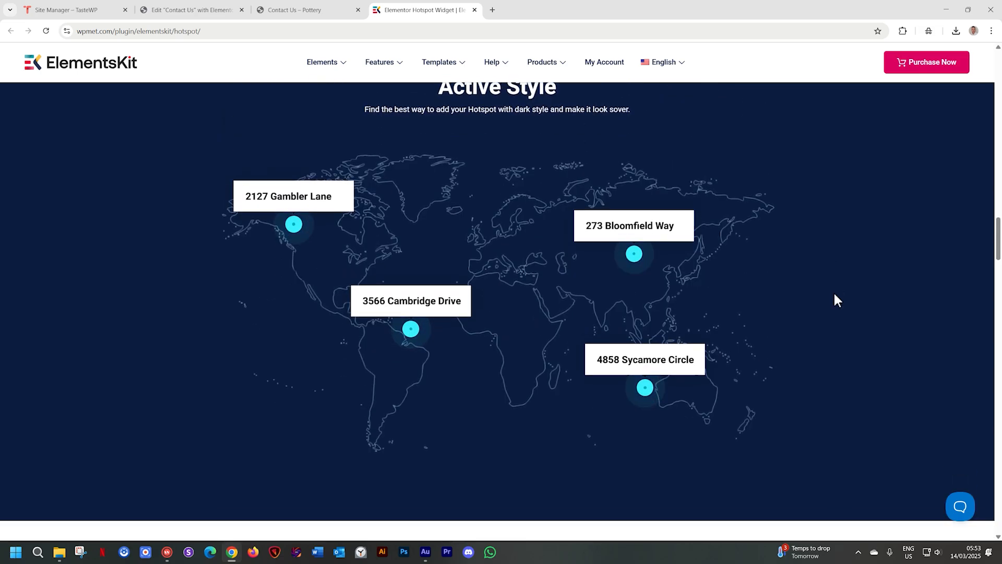